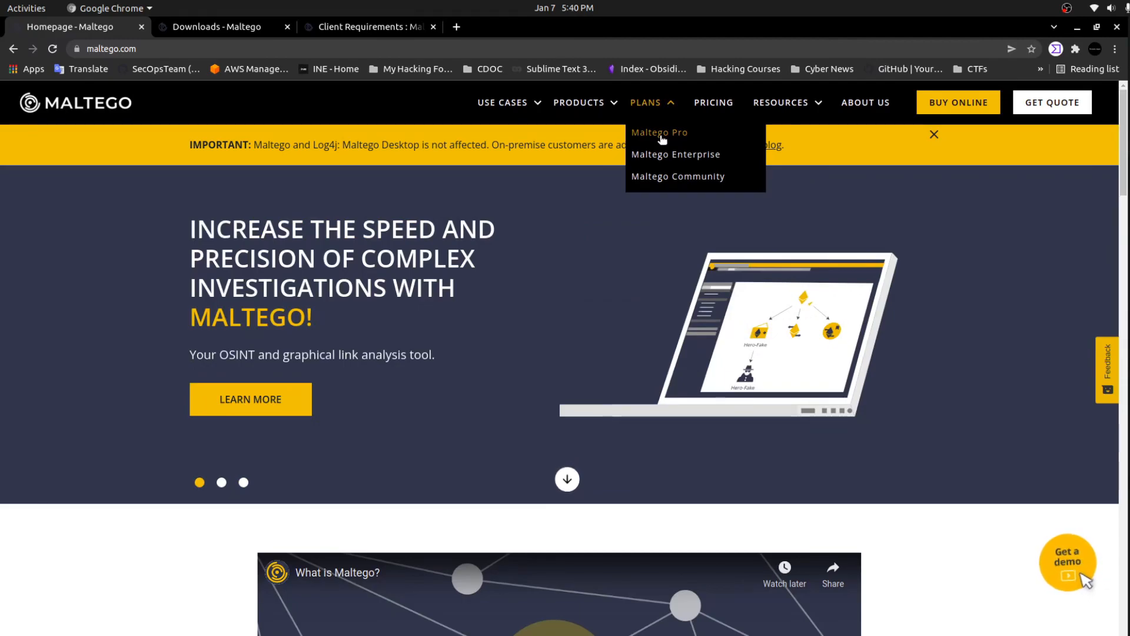
Review the Maltego plans, the Linux .deb download page and the Client Requirements article
mouse_move(659, 97)
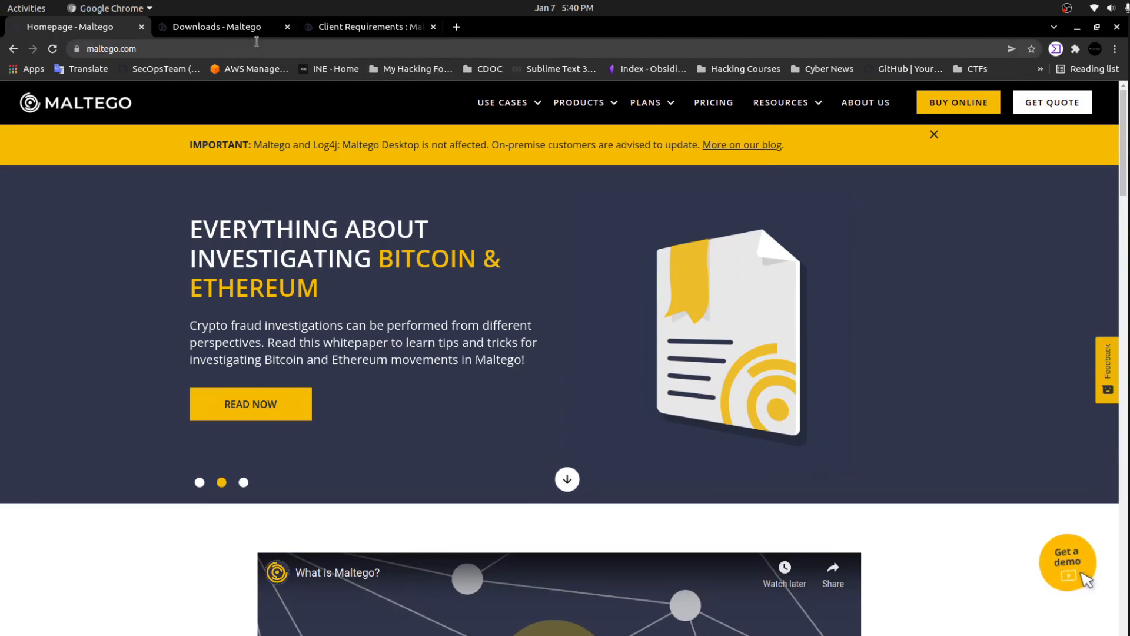
left_click(238, 33)
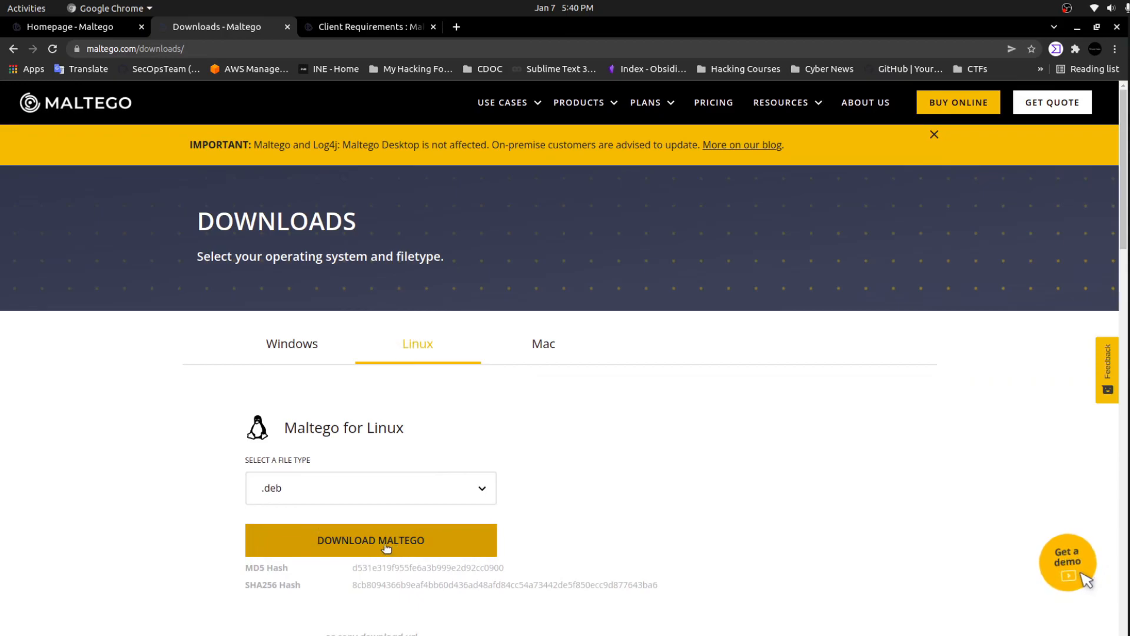
left_click(368, 31)
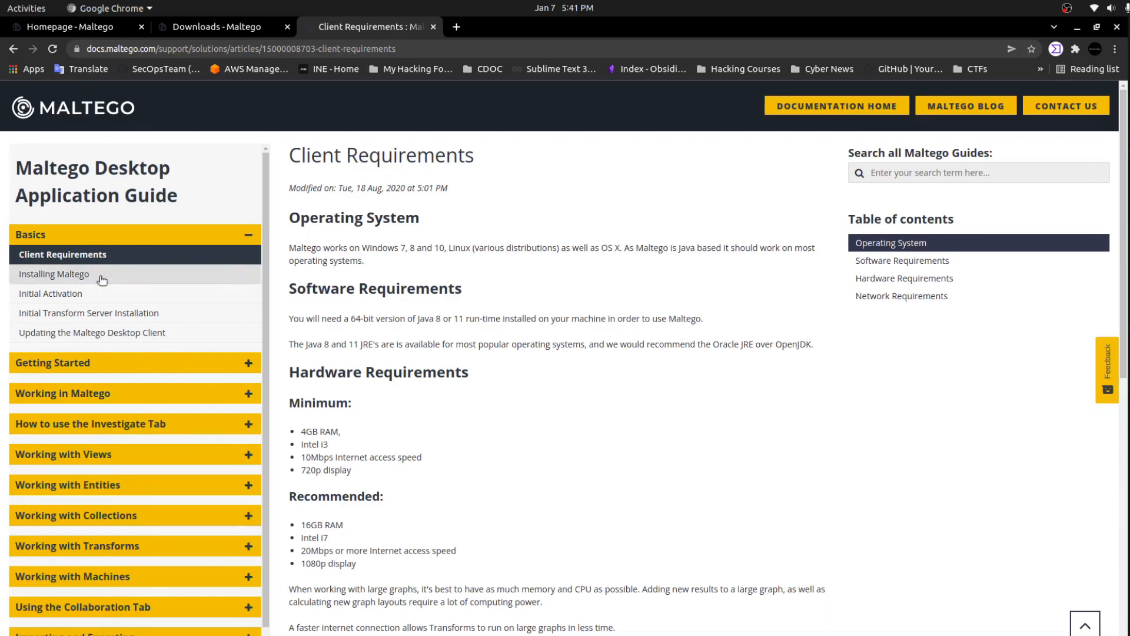
Open the Installing Maltego article and look through the guide's Getting Started and How to use the Investigate Tab sections
left_click(83, 275)
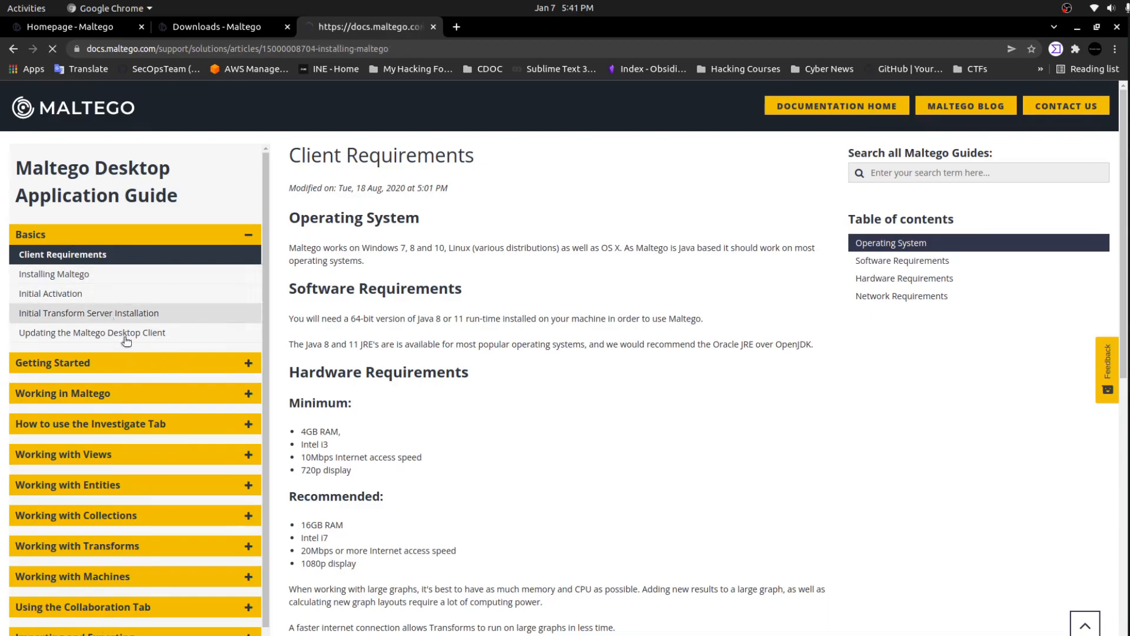
left_click(137, 364)
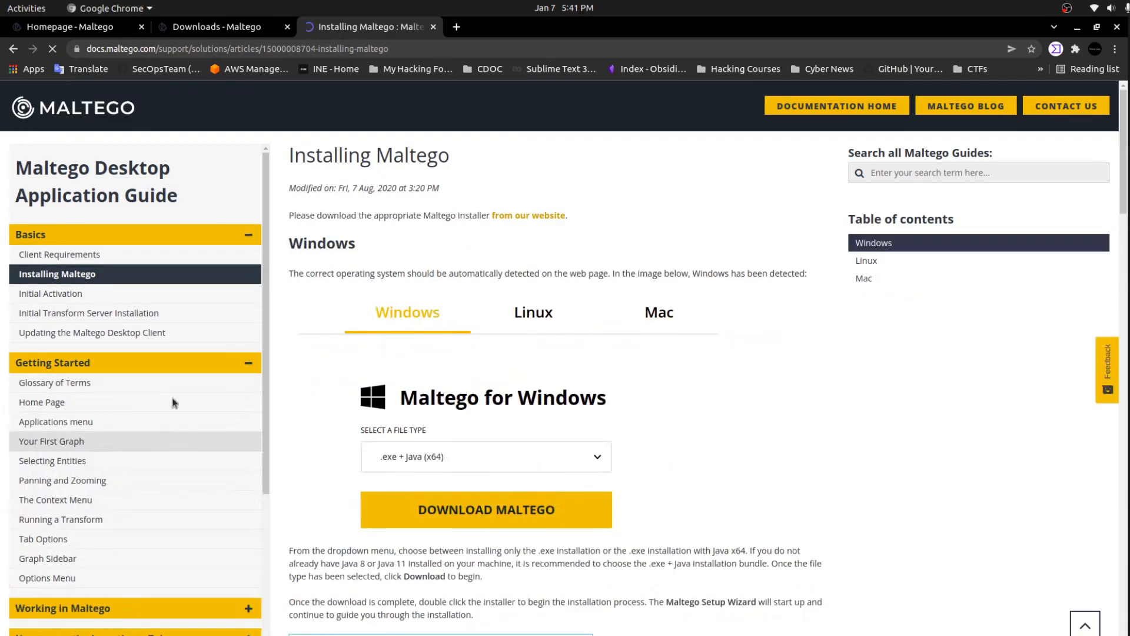
left_click_drag(264, 235, 261, 410)
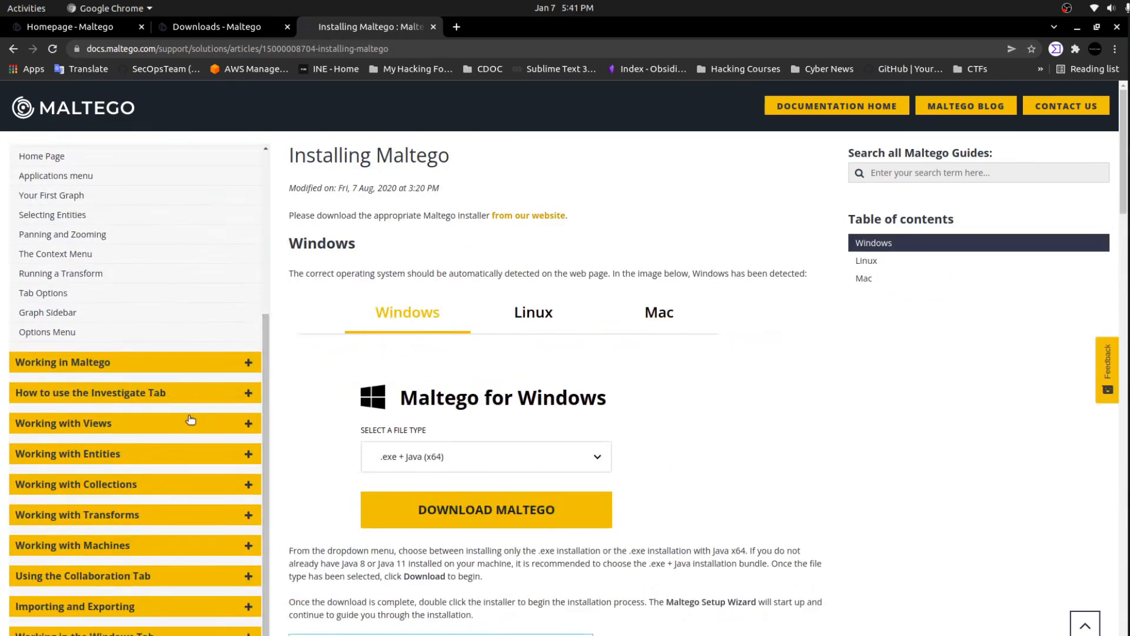
left_click(154, 393)
left_click(113, 599)
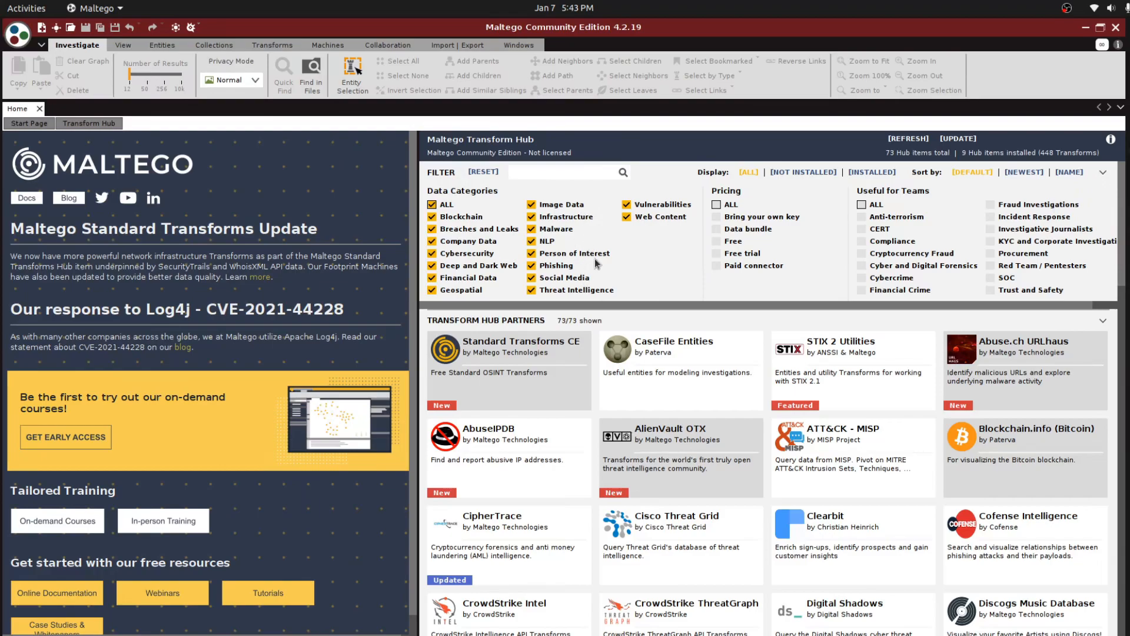
In Maltego, browse the Transform Hub partners and bring up the AbuseIPDB installation prompt, dismissing it without installing
left_click_drag(1123, 203, 1122, 222)
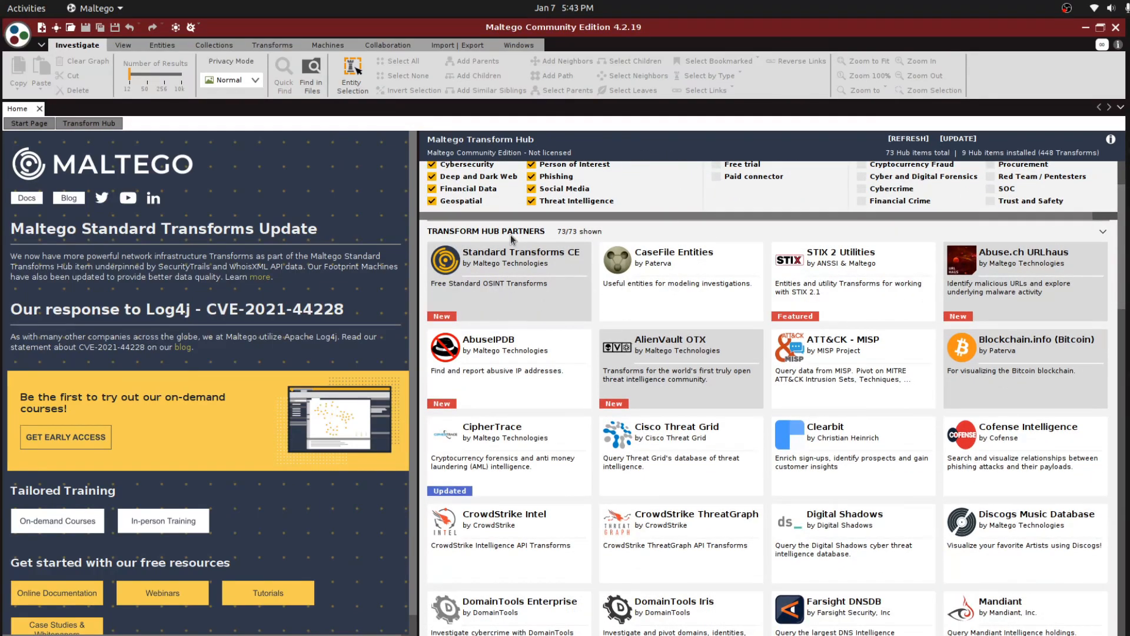
mouse_move(836, 258)
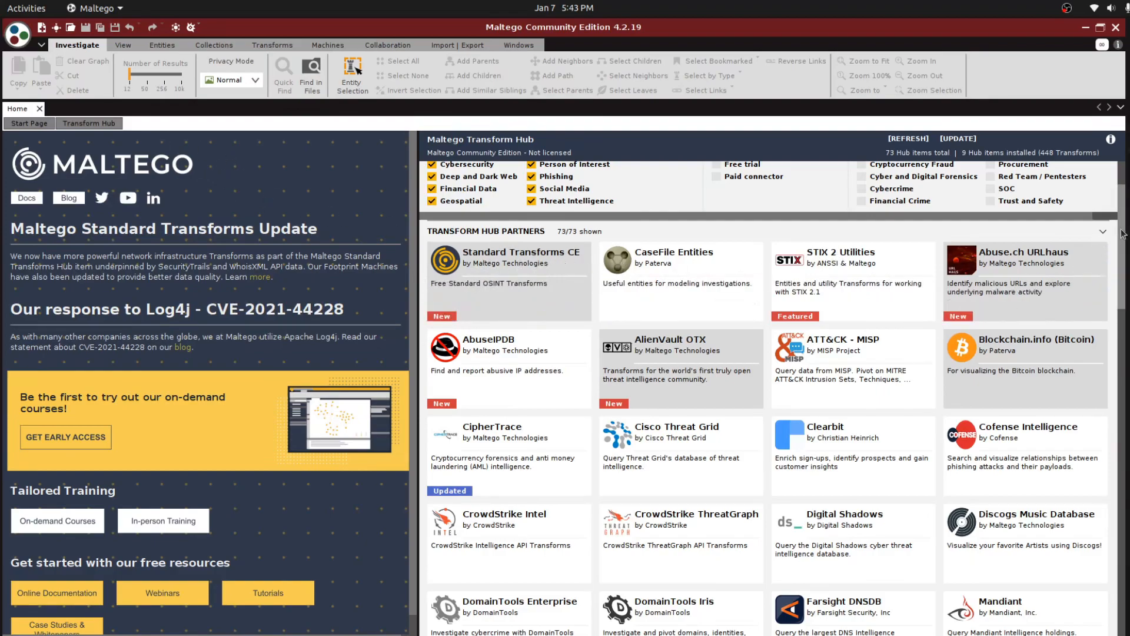
left_click_drag(1123, 234, 1125, 243)
mouse_move(479, 311)
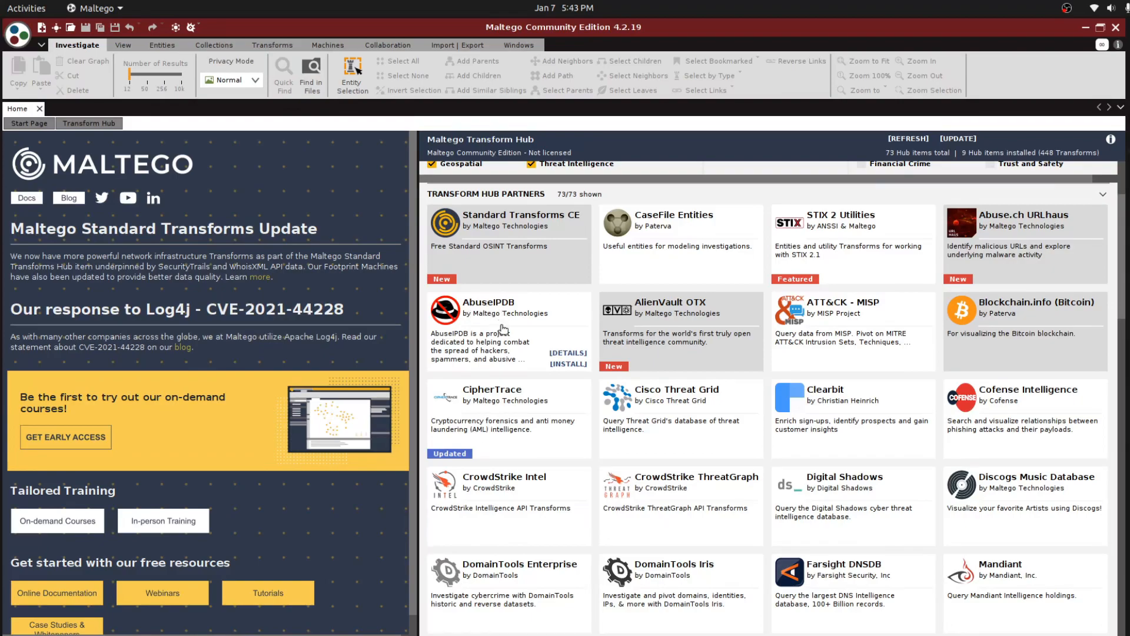
left_click(569, 365)
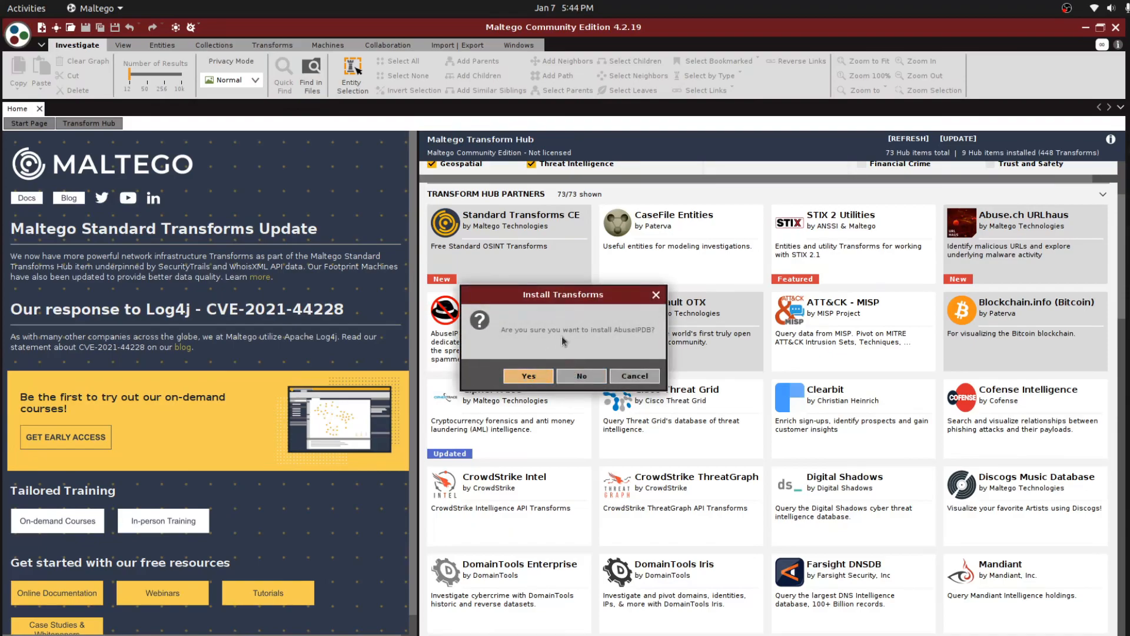
left_click(656, 296)
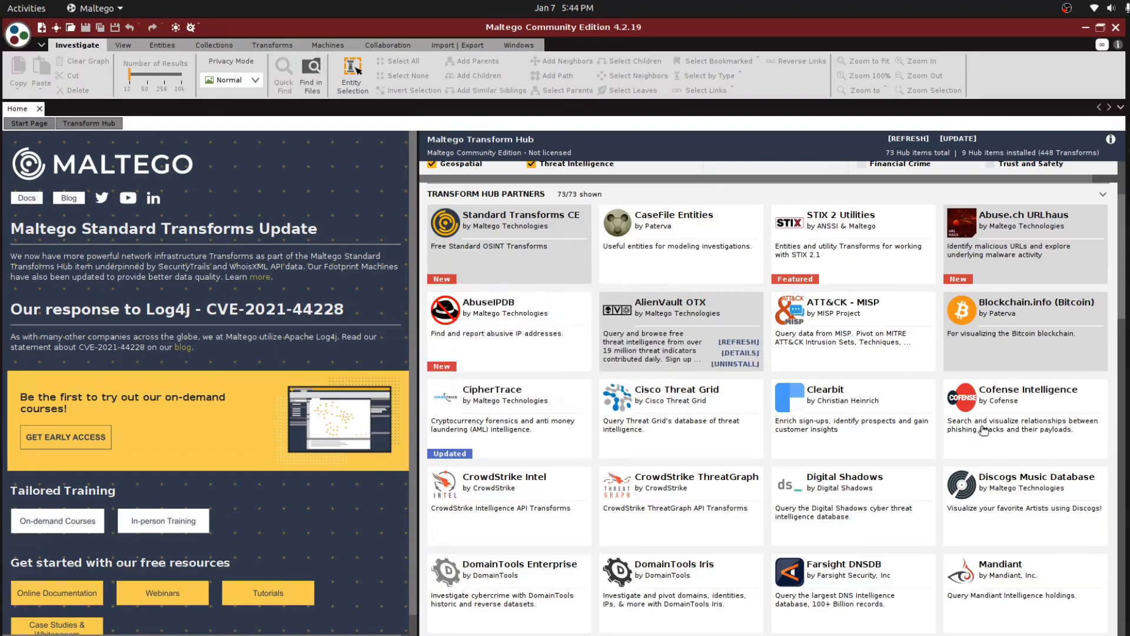
Examine the Transform Hub catalogue from Abuse.ch URLhaus through Hybrid-Analysis, Intezer Analyze, Shodan and VirusTotal, and return to the filters
mouse_move(989, 262)
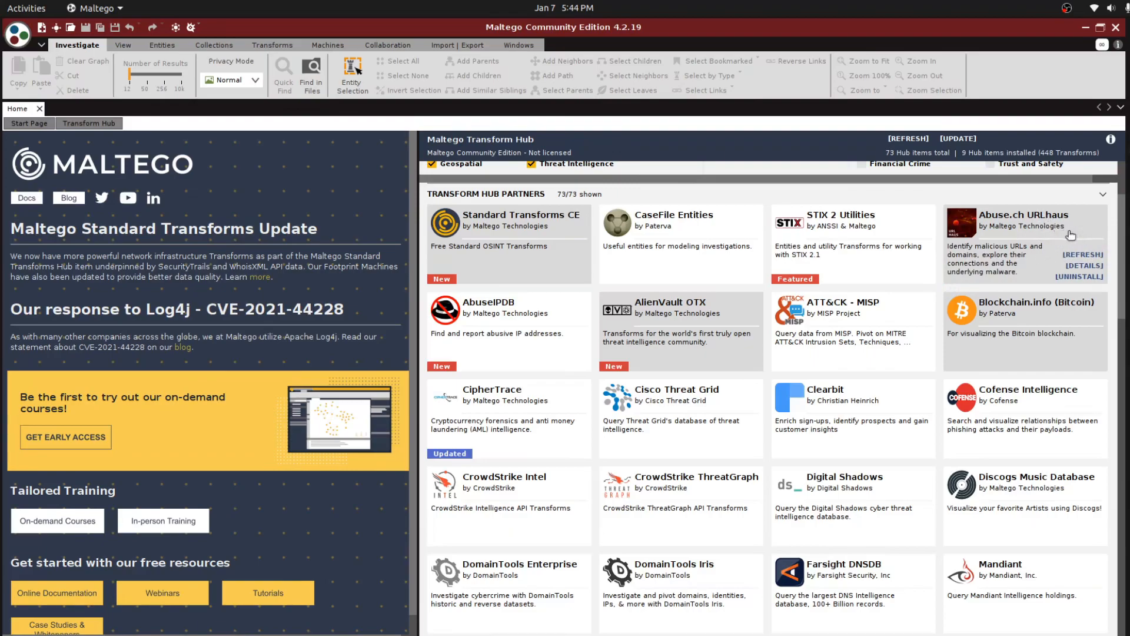
mouse_move(1124, 211)
left_mouse_down()
mouse_move(1124, 242)
mouse_move(1124, 226)
left_mouse_up()
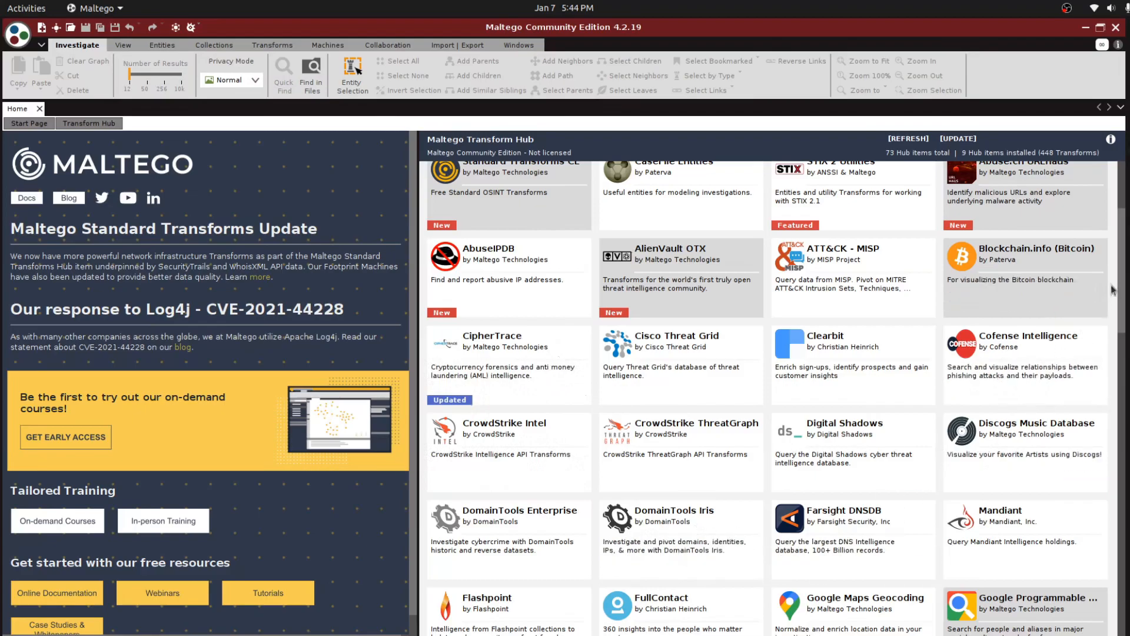
left_click_drag(1123, 273, 1123, 367)
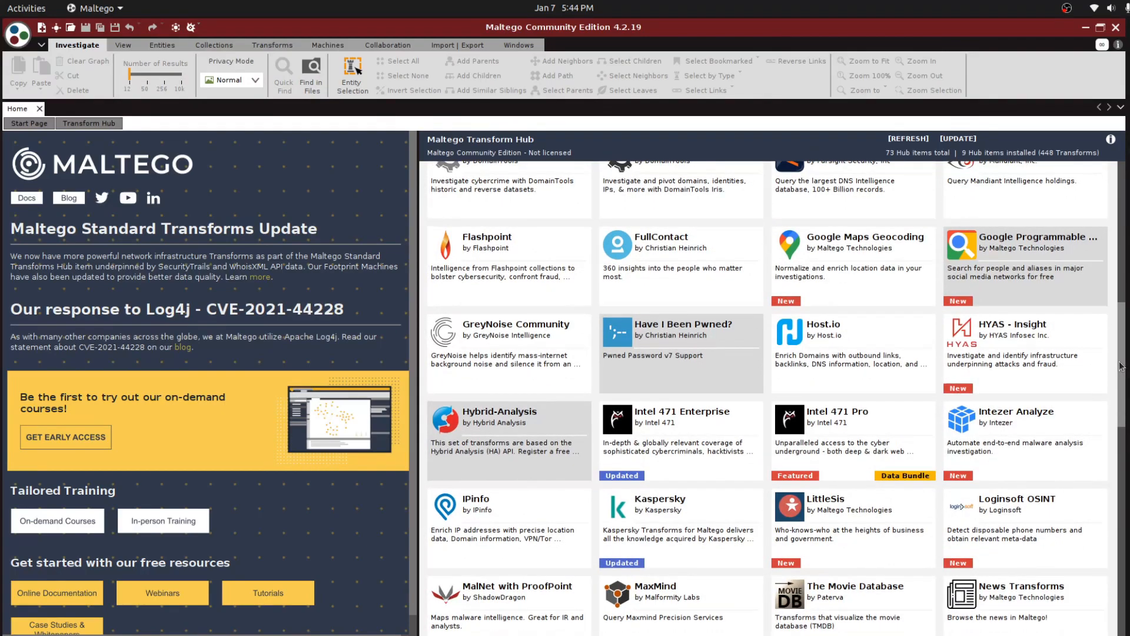
left_click_drag(1122, 366, 1122, 374)
mouse_move(521, 388)
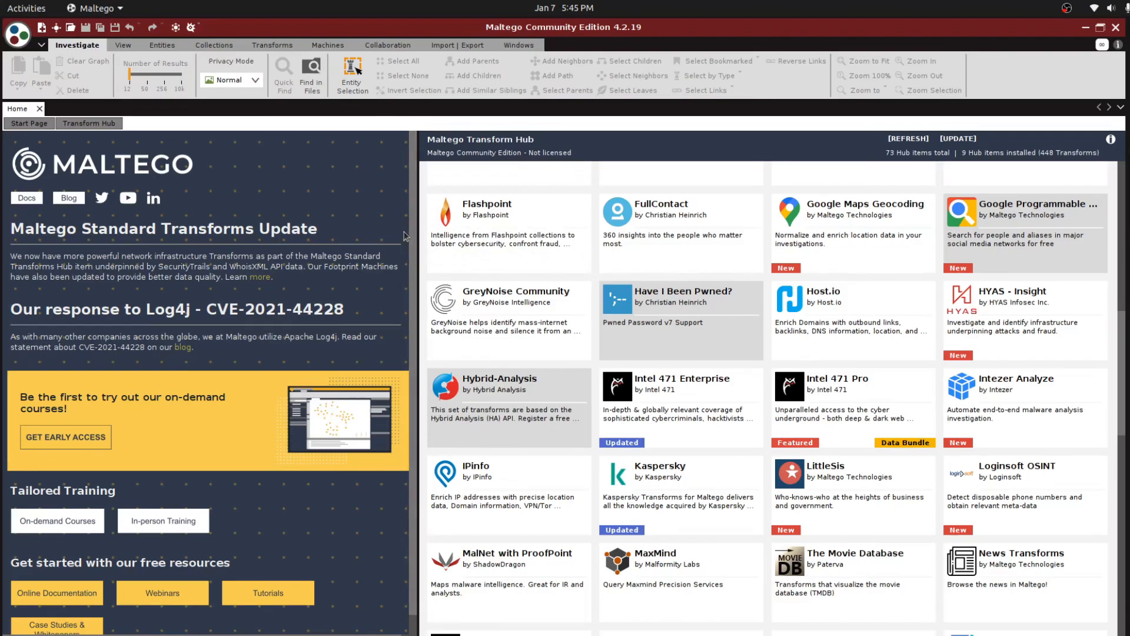
mouse_move(491, 382)
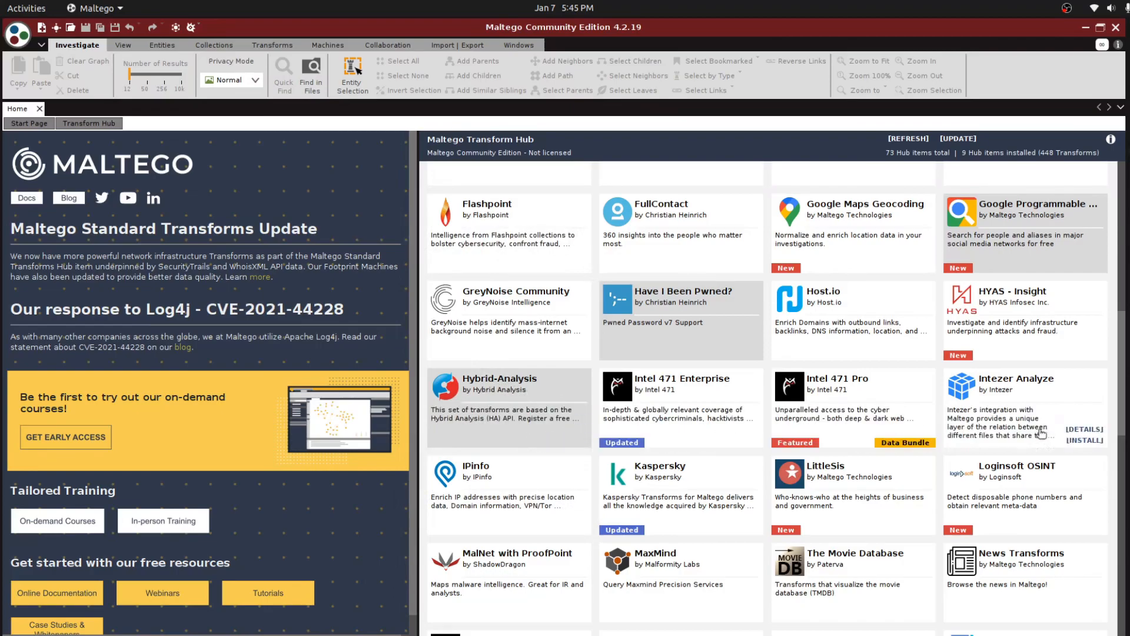
mouse_move(1006, 386)
left_click_drag(1123, 357, 1124, 488)
mouse_move(846, 284)
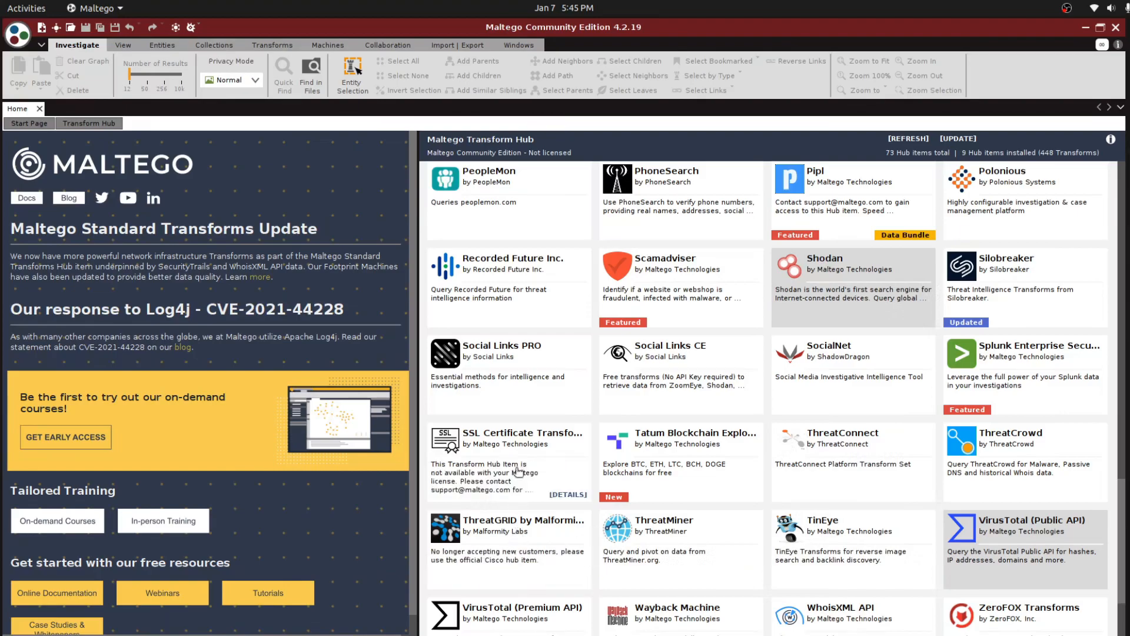
mouse_move(779, 564)
scroll(1115, 564, "down", 5)
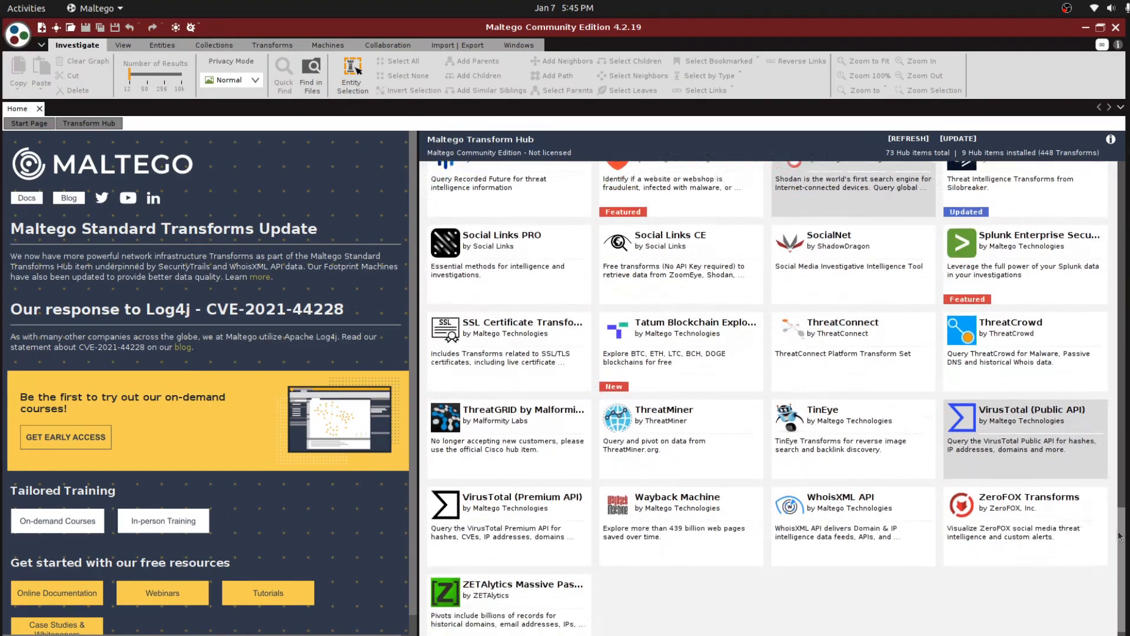
scroll(1115, 564, "up", 20)
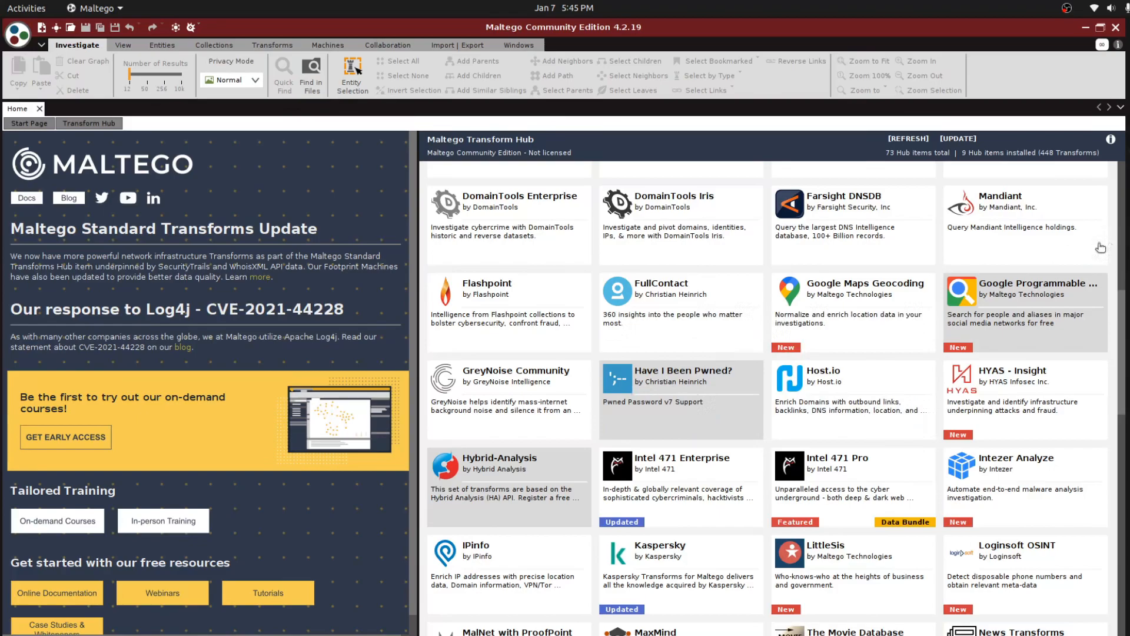
left_click_drag(1121, 306, 1121, 141)
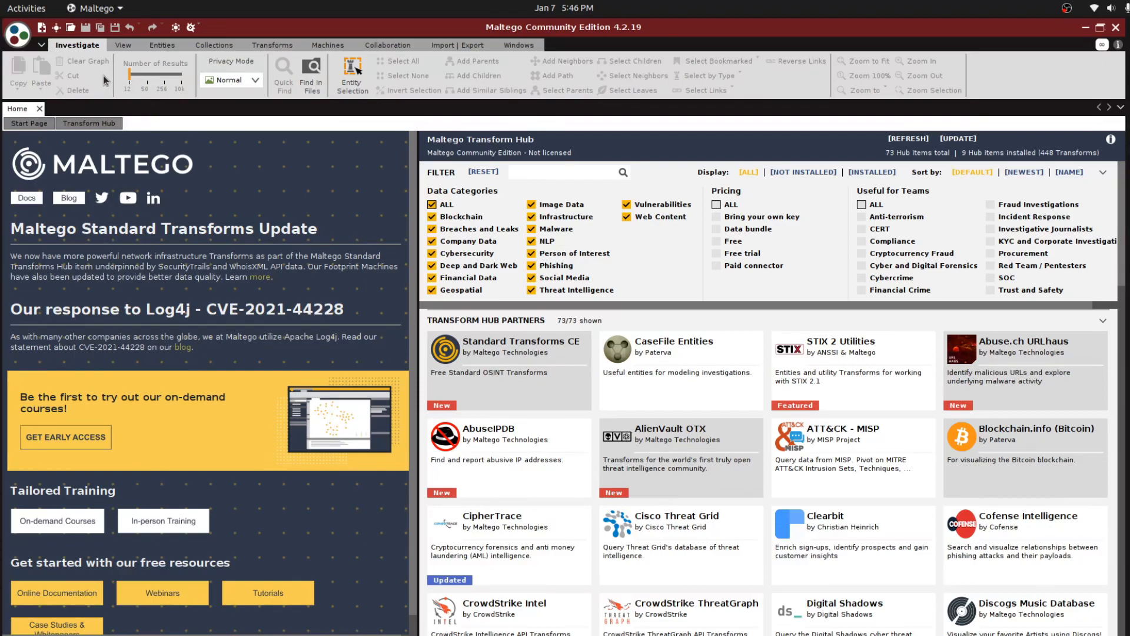
Review the commands offered for views, entities, collections, transforms, machines, collaboration and import/export
left_click(123, 46)
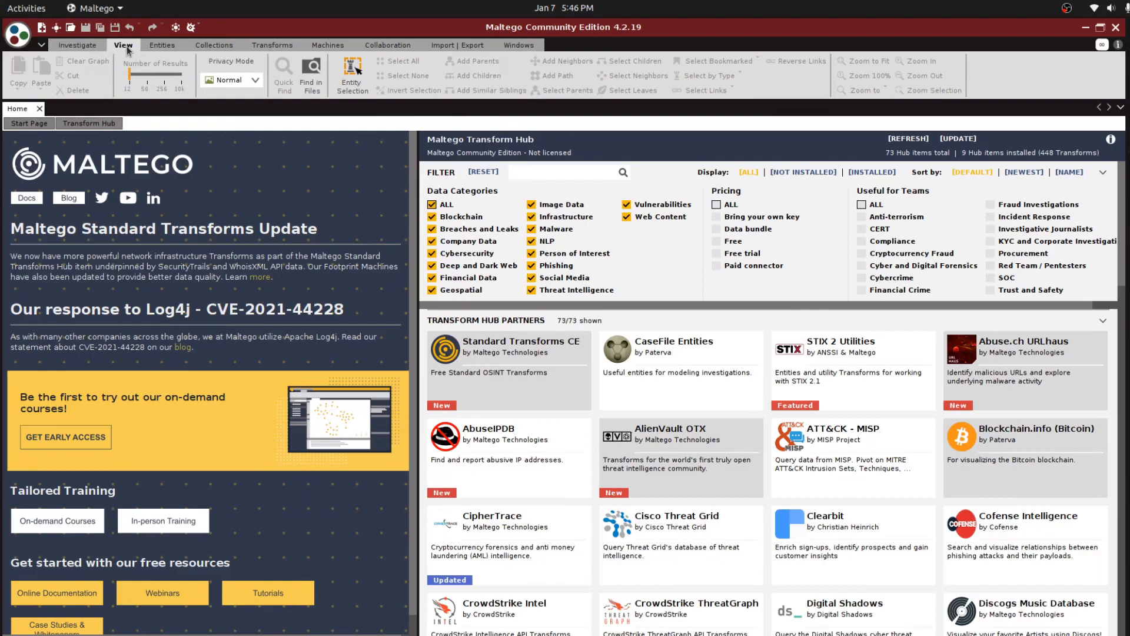
left_click(163, 46)
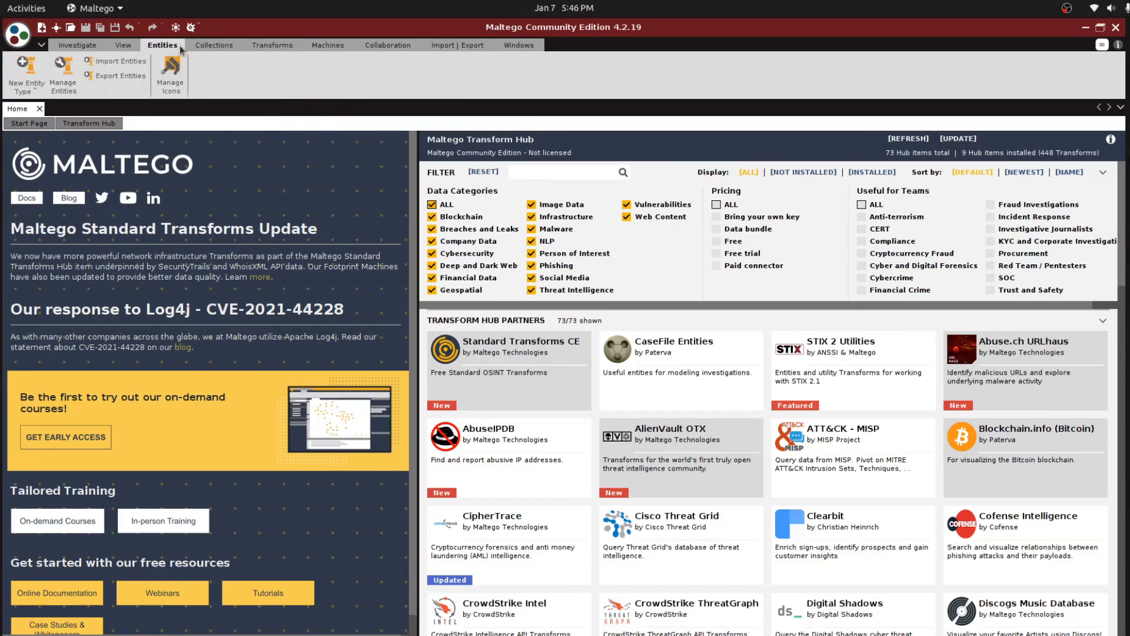
left_click(203, 51)
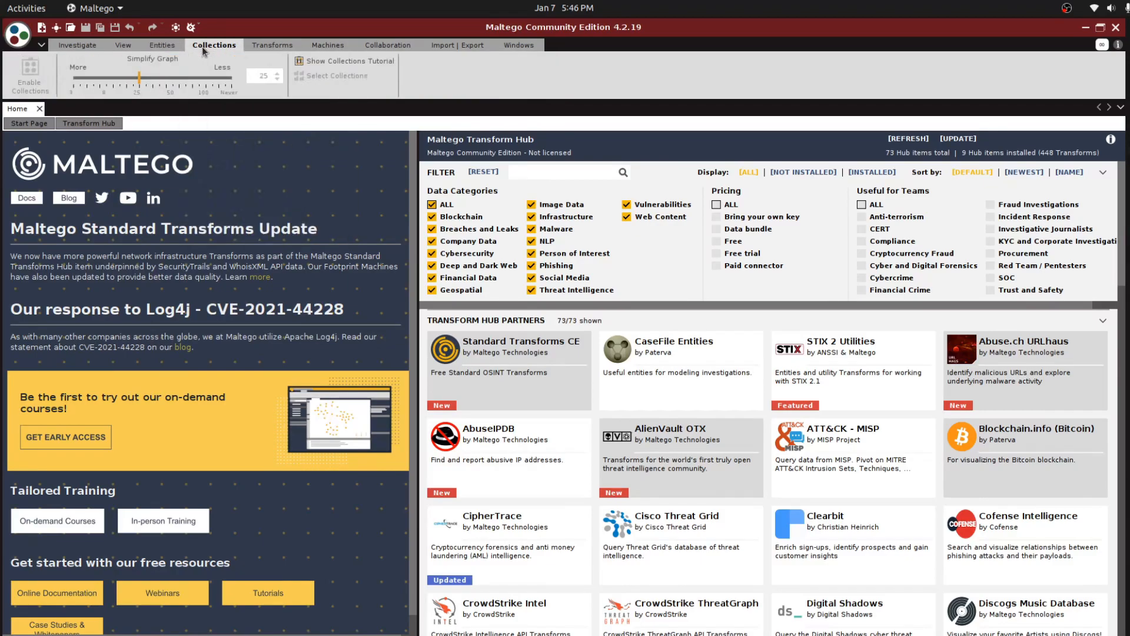
left_click(262, 48)
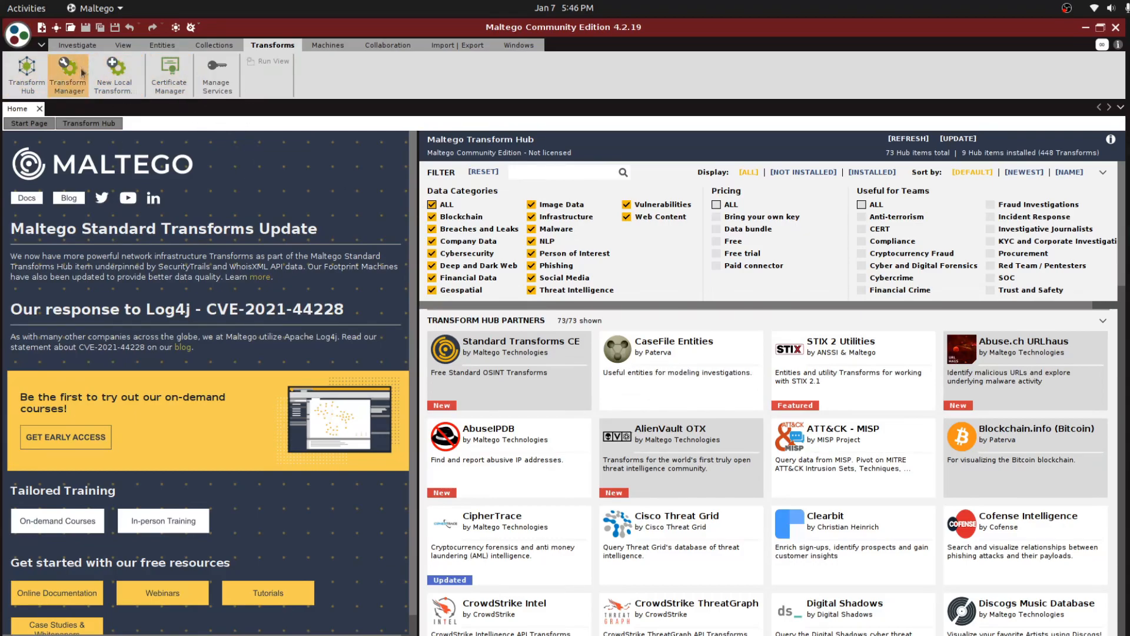
left_click(328, 46)
left_click(383, 45)
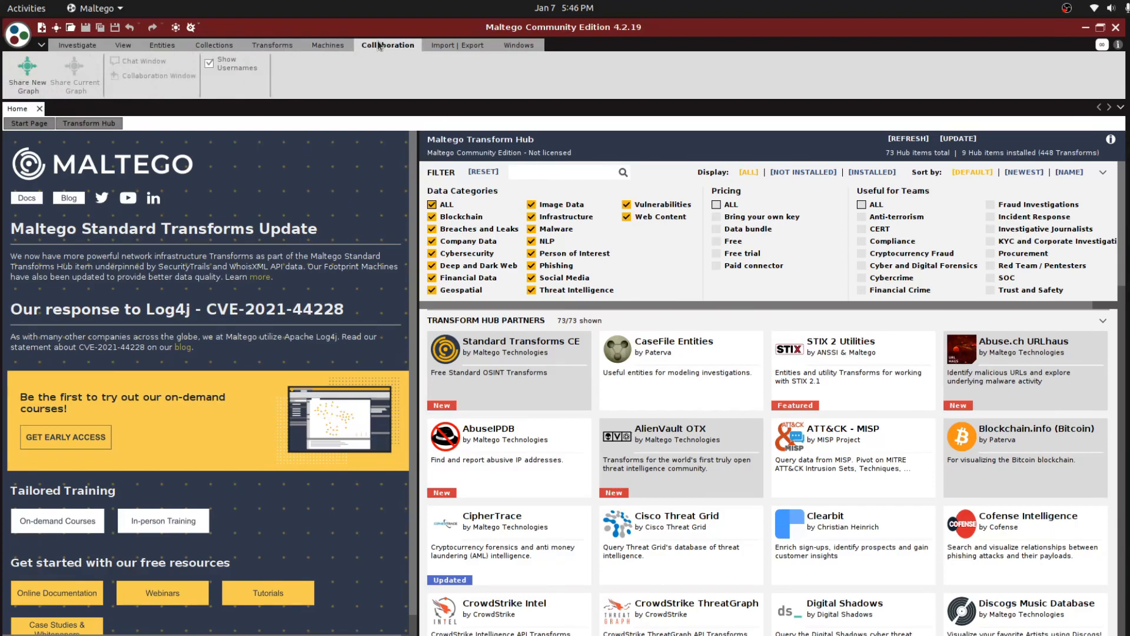
left_click(450, 46)
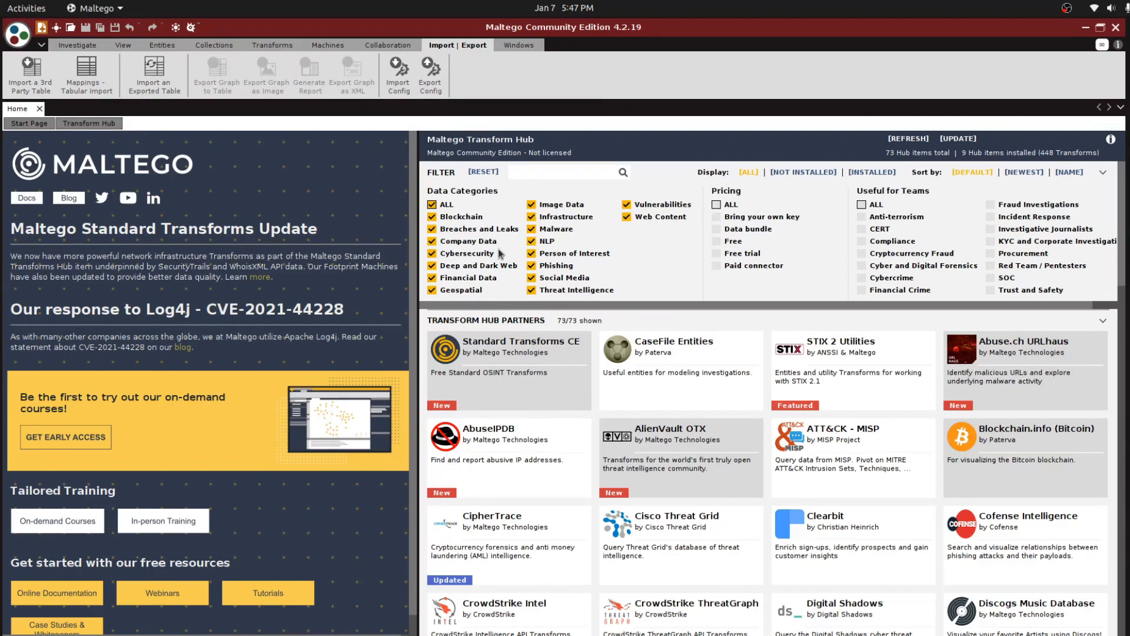
Create a new blank graph and bring up the commands for managing entities
key("ctrl+t")
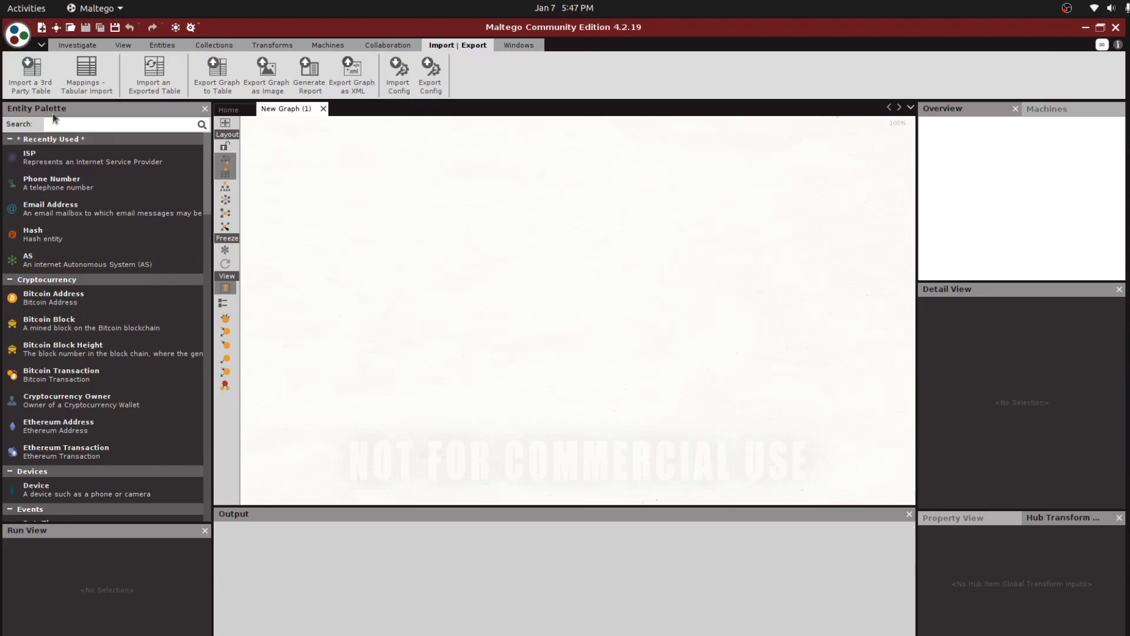
left_click(160, 46)
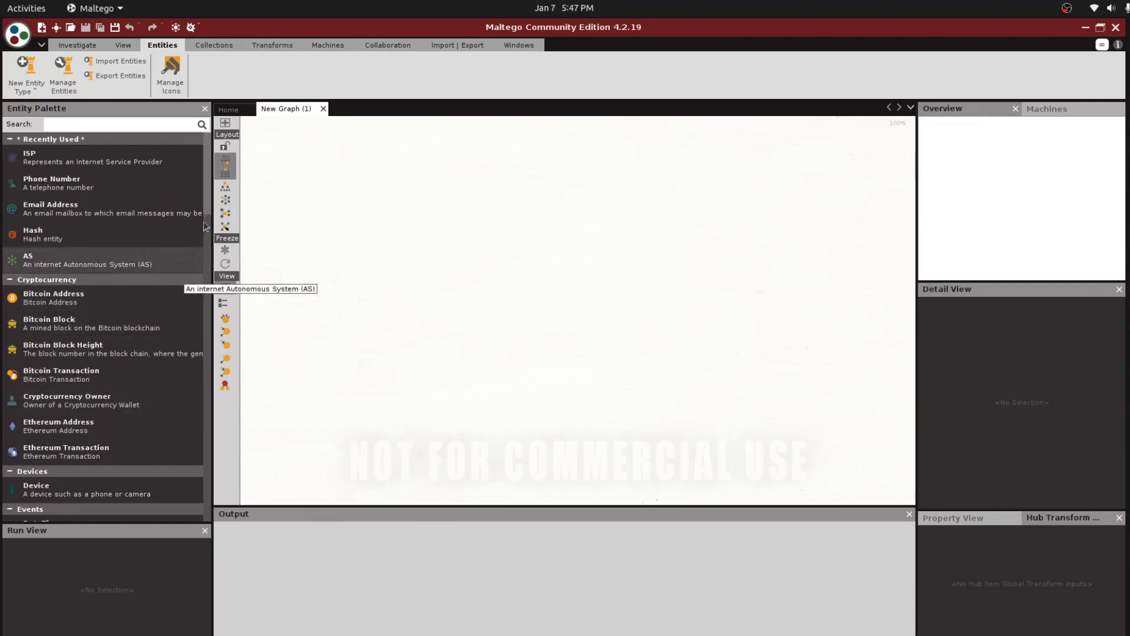
Examine the entity types in the Entity Palette, from Cryptocurrency and Infrastructure to Penetration Testing, Personal and Social Network
left_click_drag(207, 193, 207, 249)
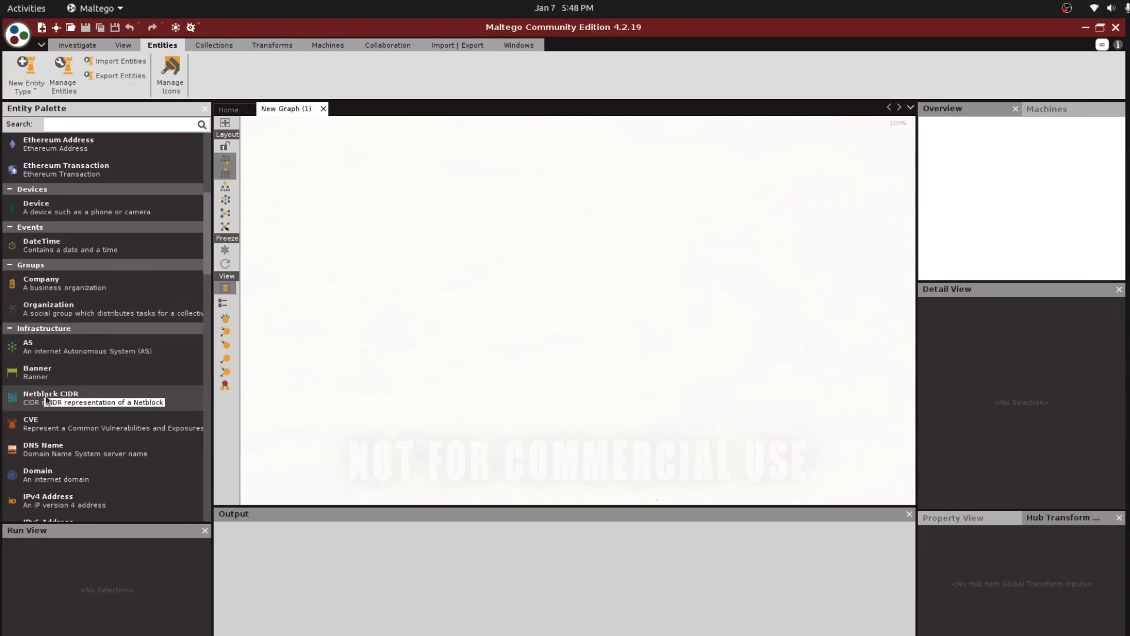
left_click_drag(209, 260, 211, 295)
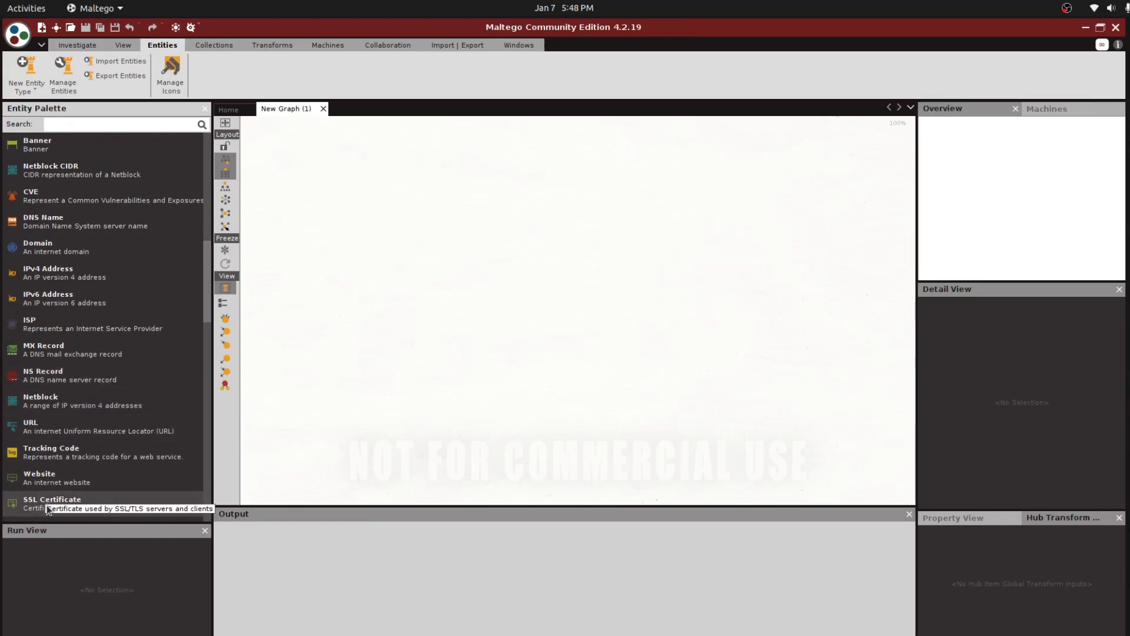
left_click_drag(202, 288, 193, 355)
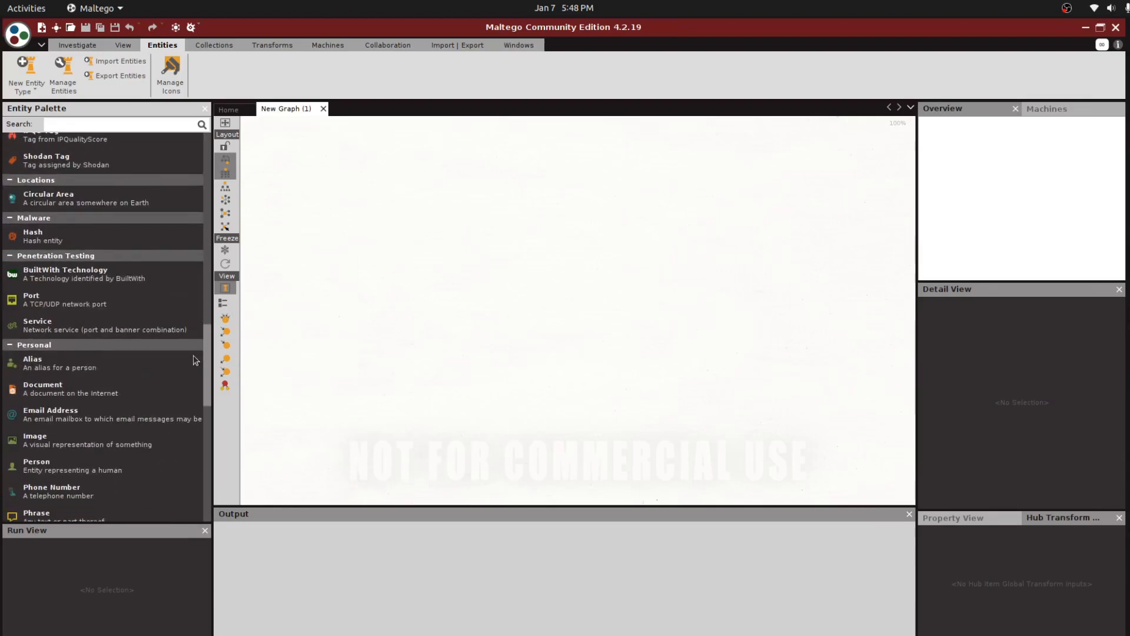
scroll(193, 355, "down", 3)
scroll(198, 388, "up", 15)
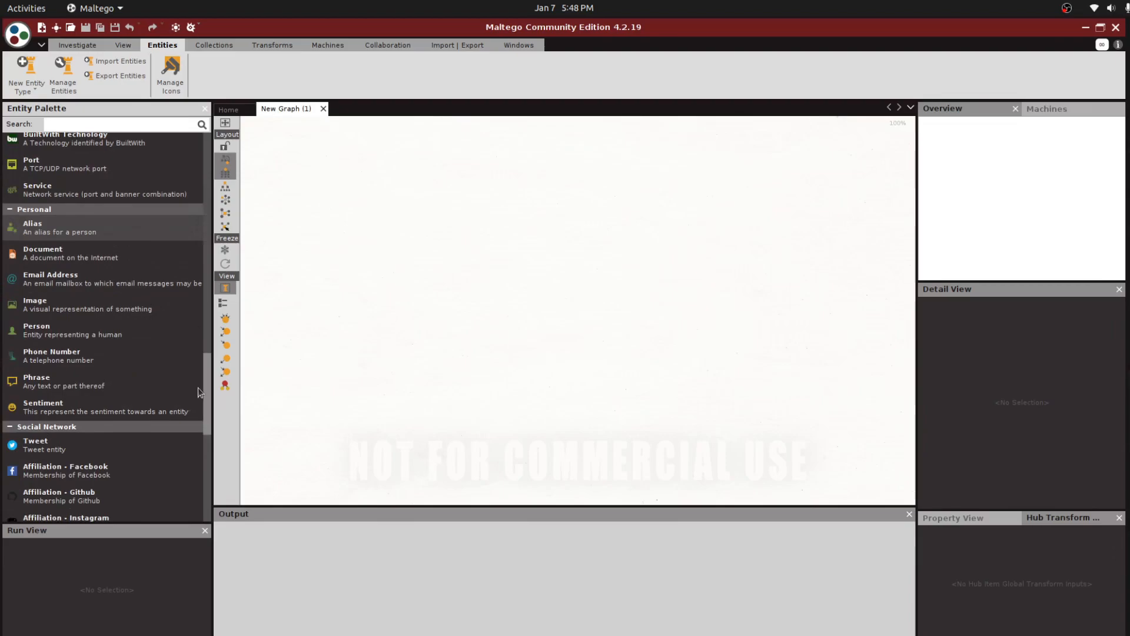
left_click_drag(221, 207, 212, 160)
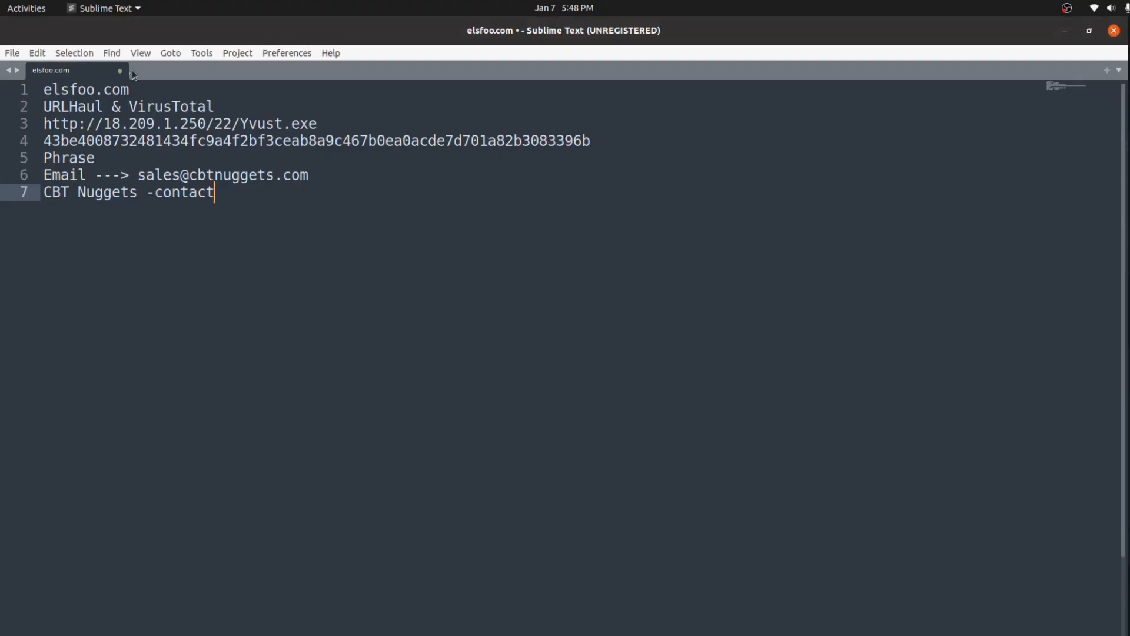
In Sublime Text, select all seven lines of the notes listing the sample domain, URL, hash, phrase and e-mail
left_click_drag(235, 195, 47, 90)
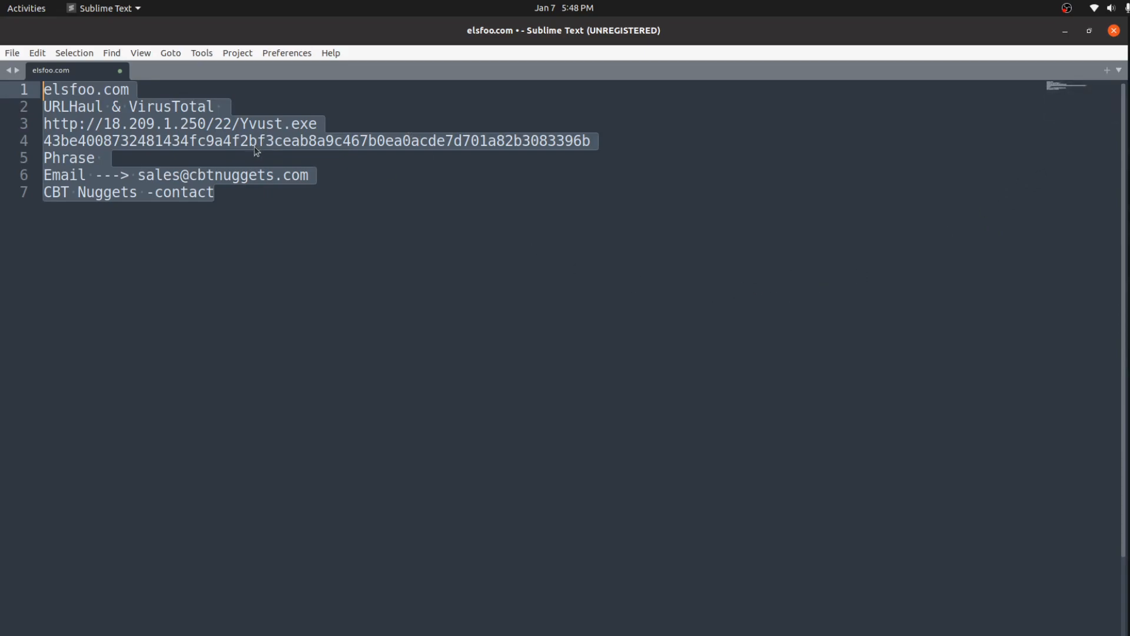
Copy the sample e-mail address from line 6 of the notes
left_click(127, 214)
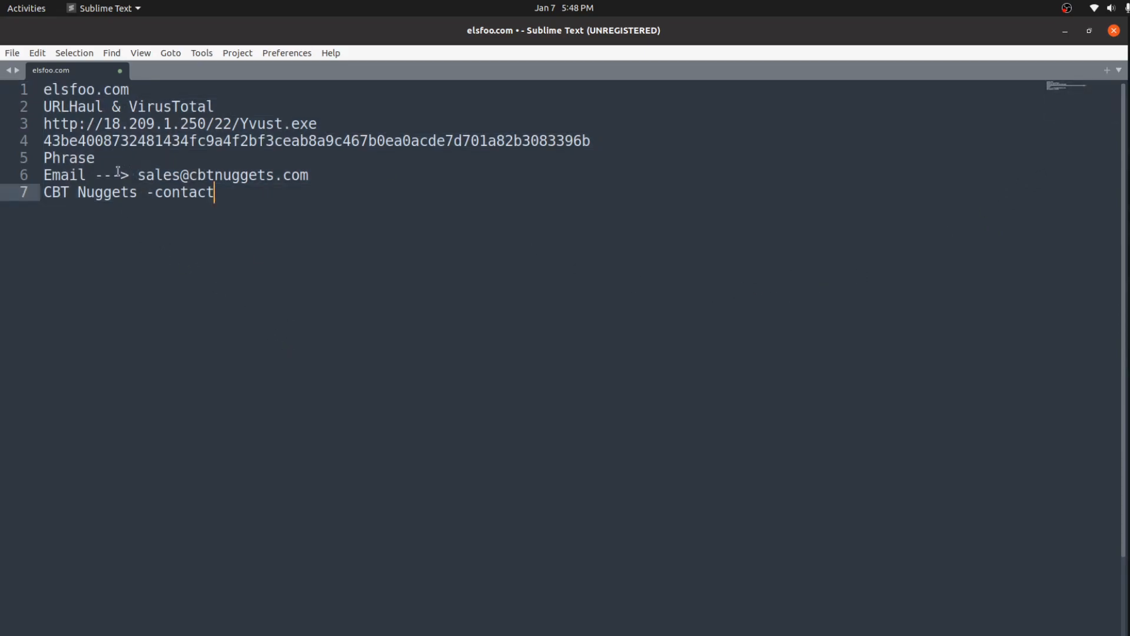
double_click(88, 91)
left_click_drag(140, 175, 315, 181)
key("ctrl+c")
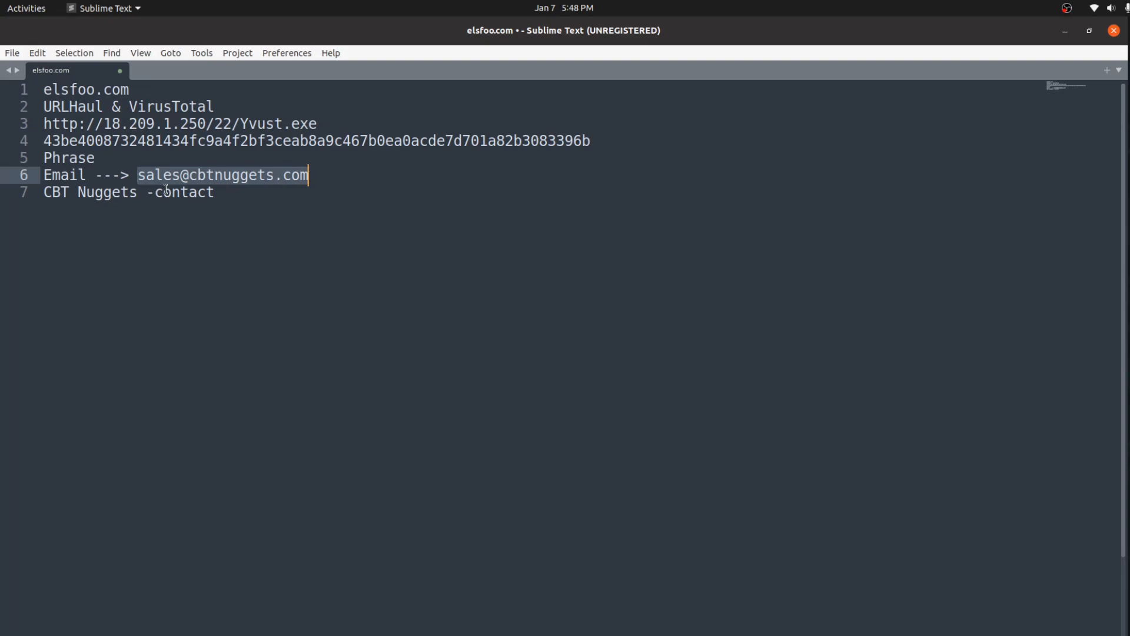
Switch to Maltego and add an Email Address entity from the Personal group to the blank graph
key("alt+Tab")
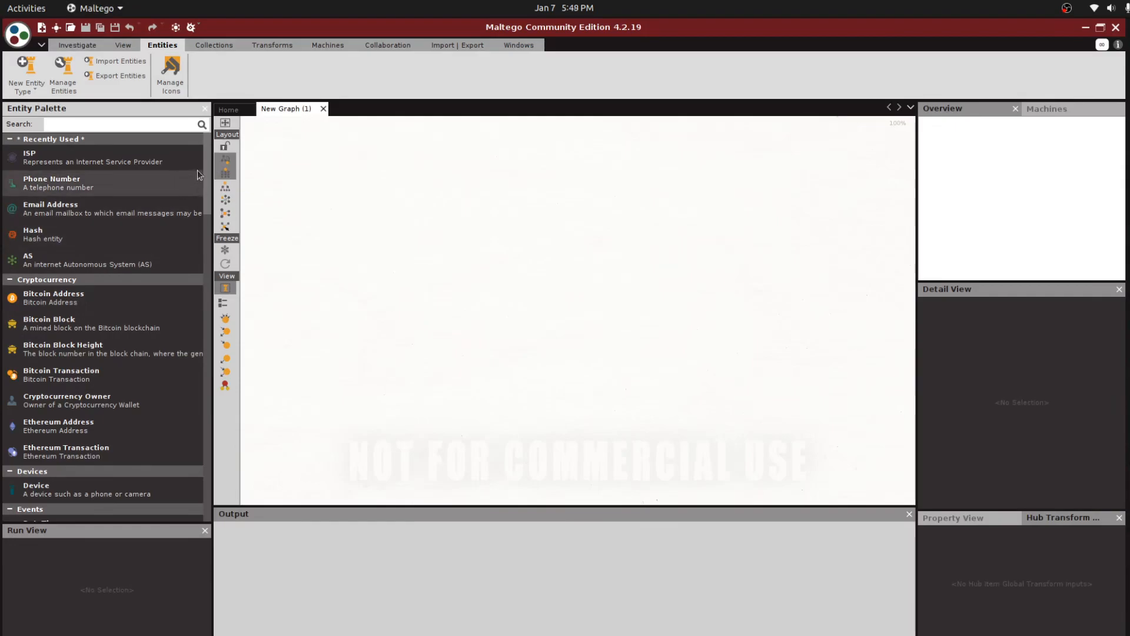
scroll(210, 182, "down", 1)
left_click_drag(210, 183, 220, 331)
scroll(82, 312, "down", 8)
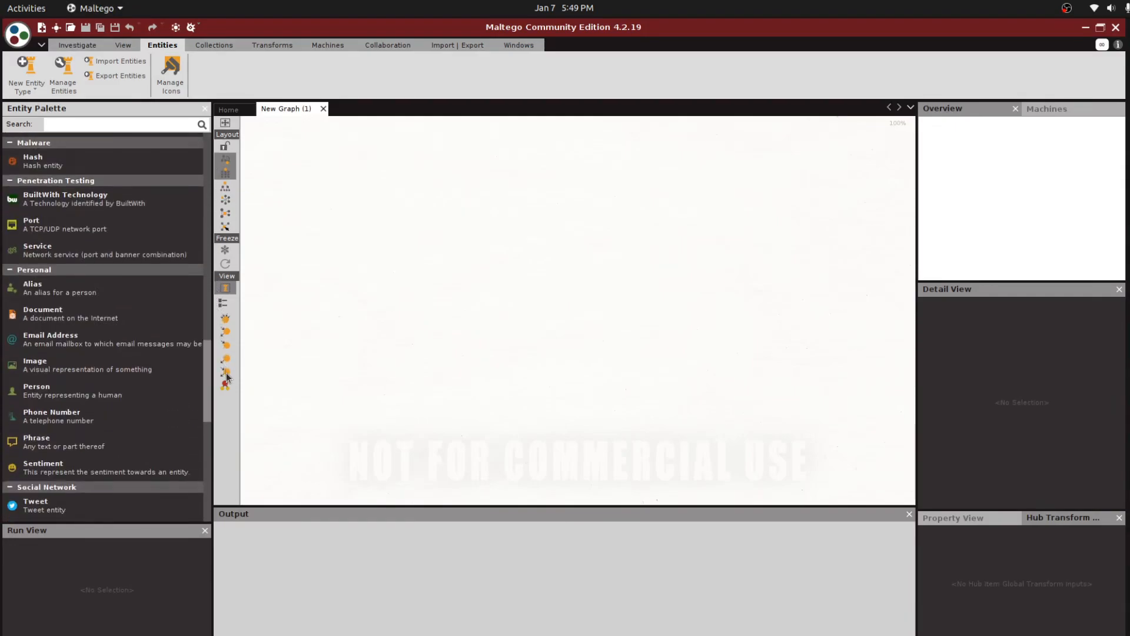
left_click(82, 312)
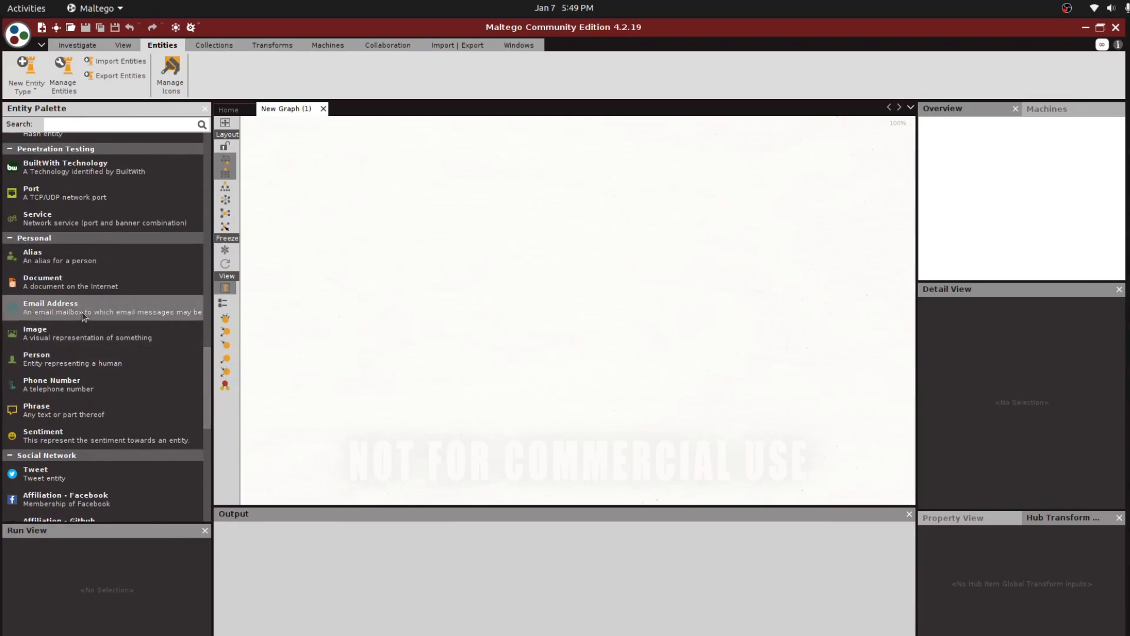
left_click_drag(82, 312, 520, 252)
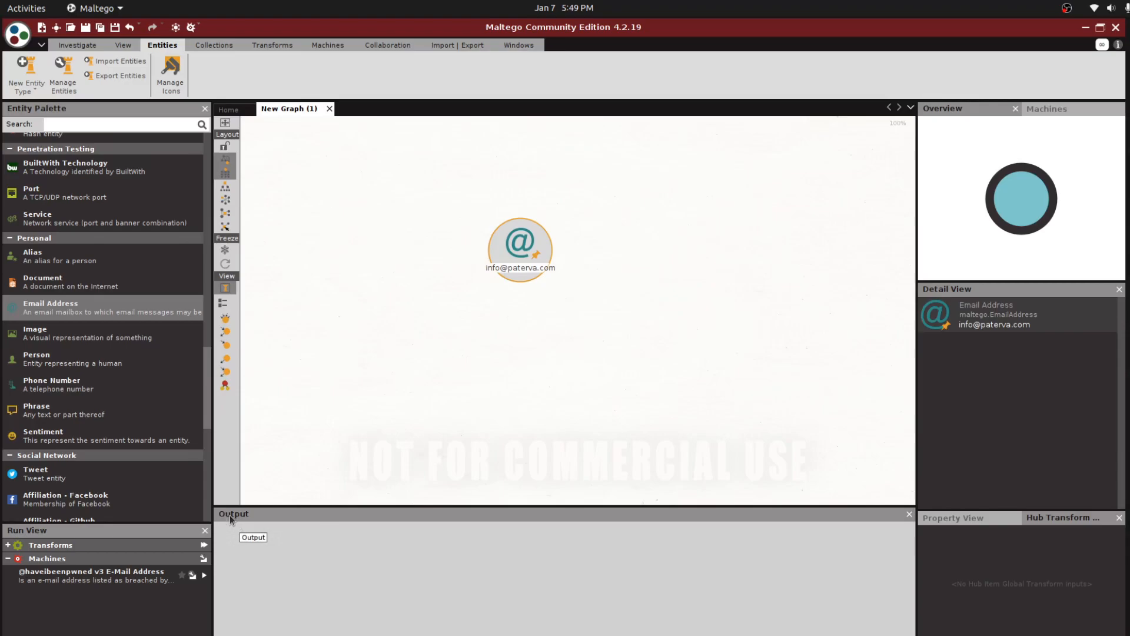
Replace the entity's default Email Address value with the copied e-mail address and accept the details
double_click(516, 244)
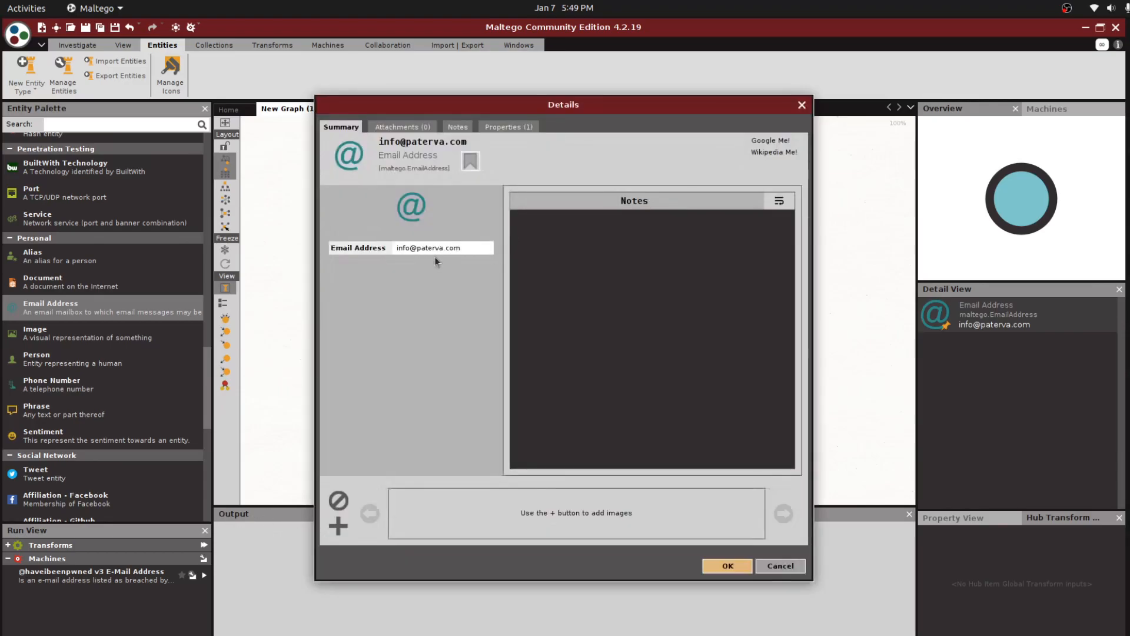
triple_click(419, 248)
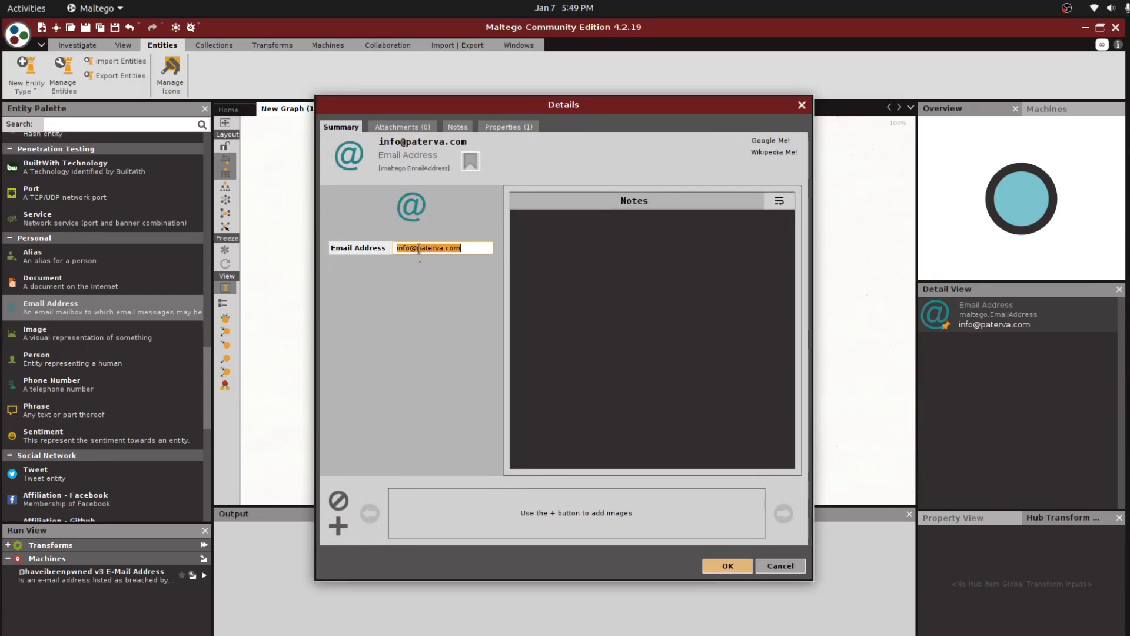
key("BackSpace")
key("ctrl+v")
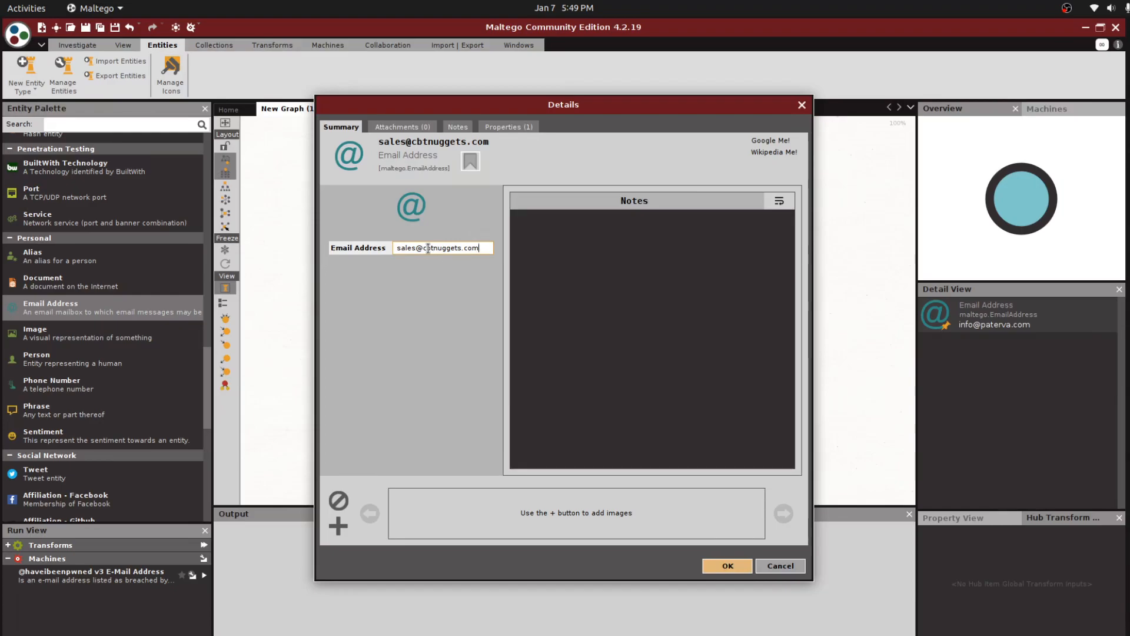
left_click(728, 565)
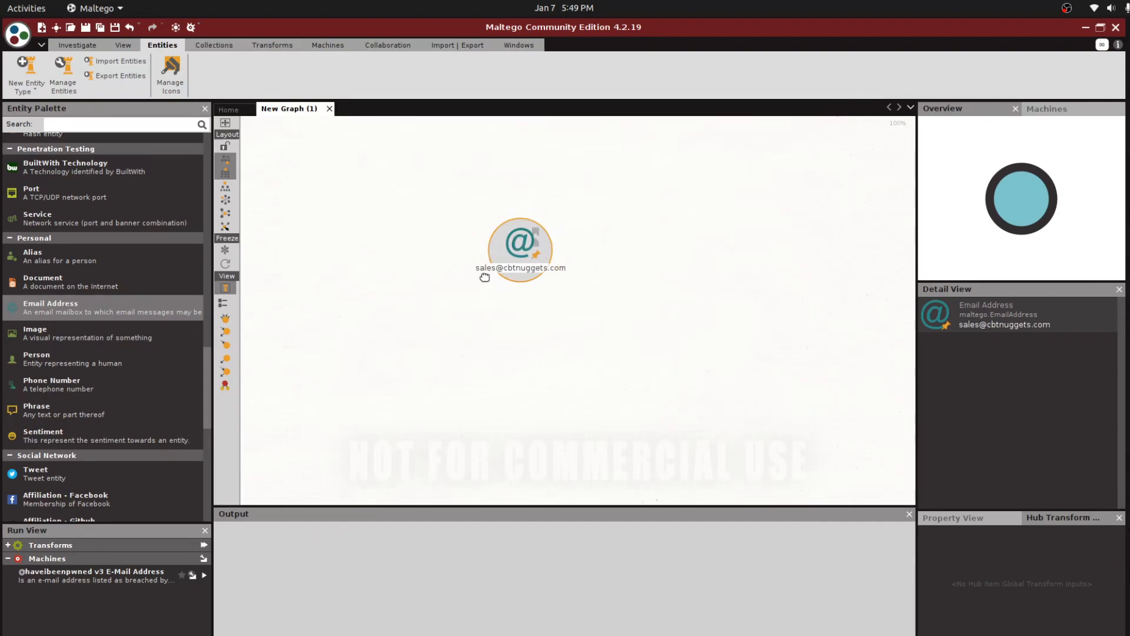
Review the full list of transforms offered for the e-mail entity and run All Transforms on it
scroll(481, 254, "up", 3)
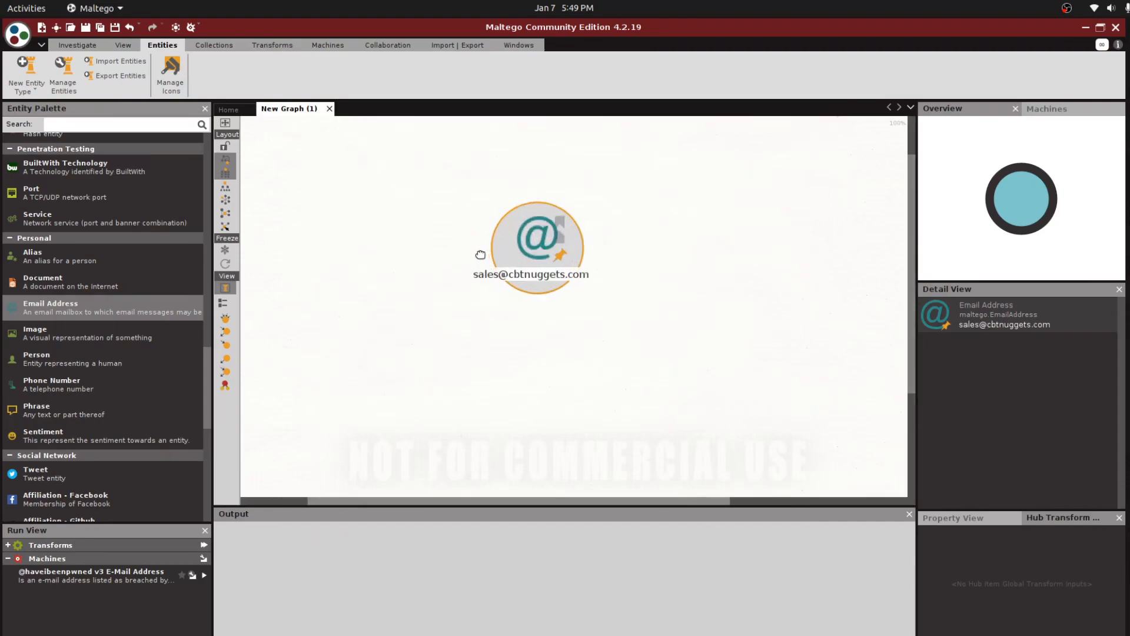
right_click(545, 231)
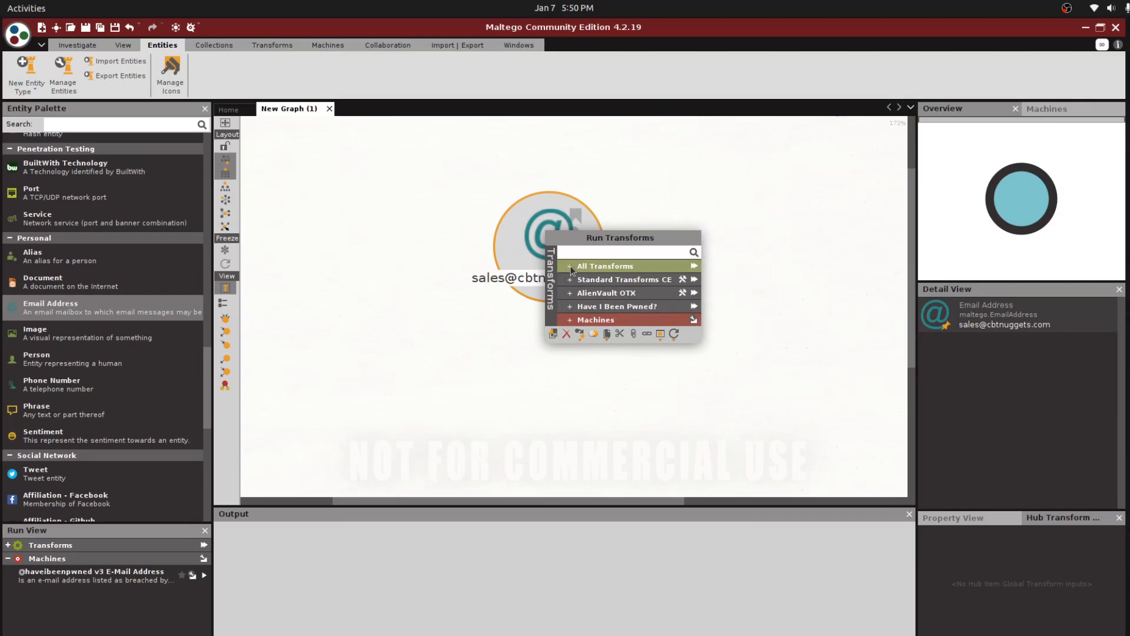
left_click(621, 272)
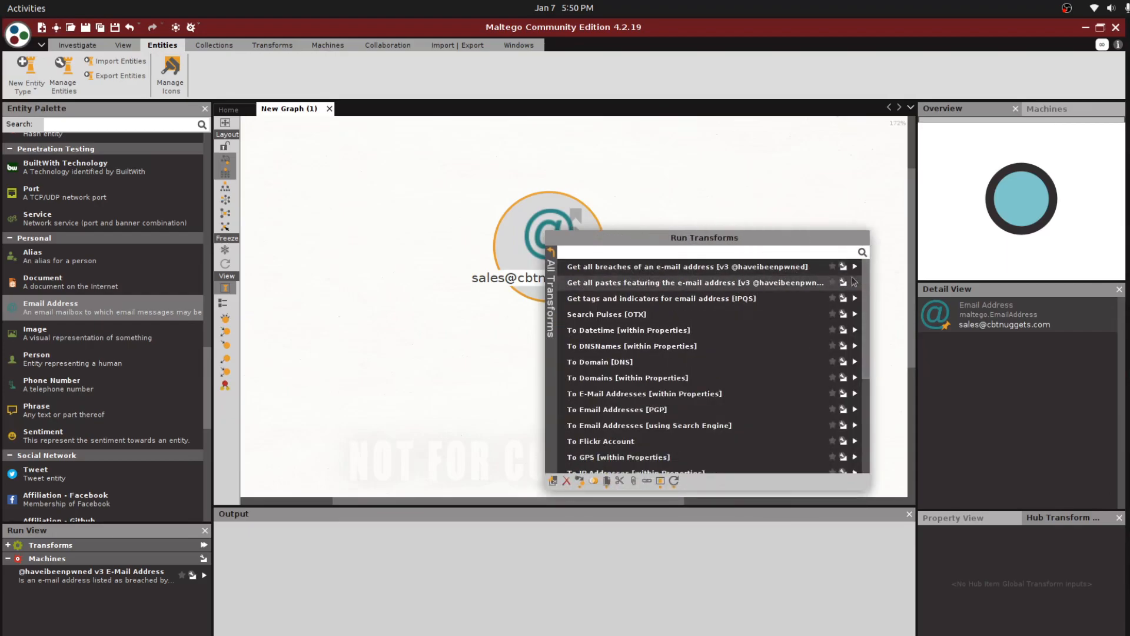
mouse_move(865, 273)
left_mouse_down()
mouse_move(871, 406)
mouse_move(871, 259)
left_mouse_up()
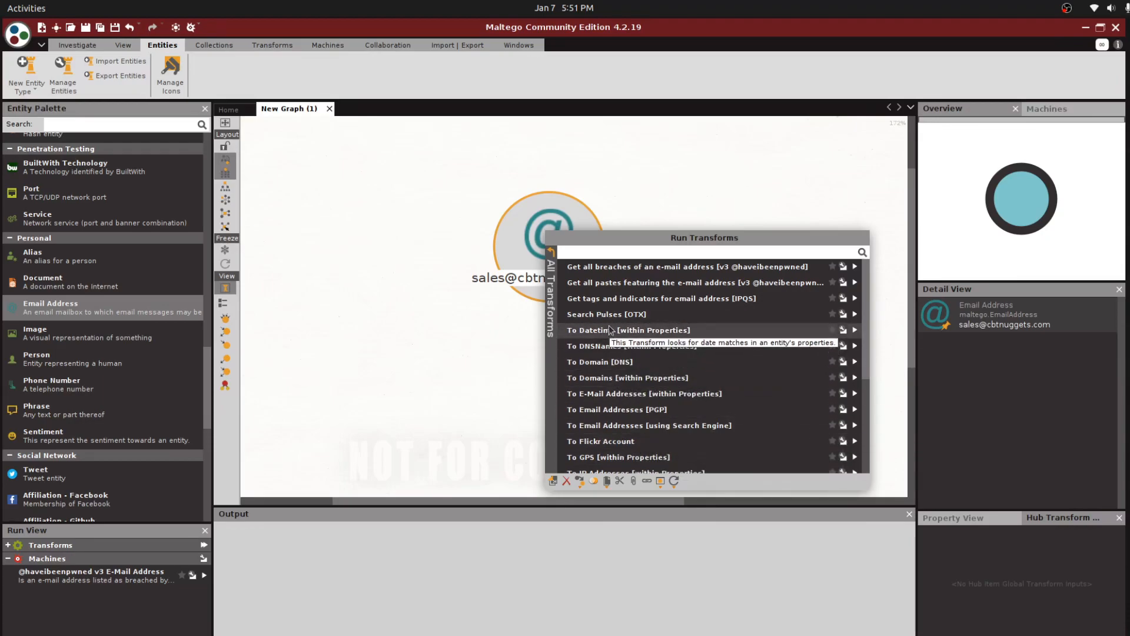
left_click_drag(868, 289, 870, 391)
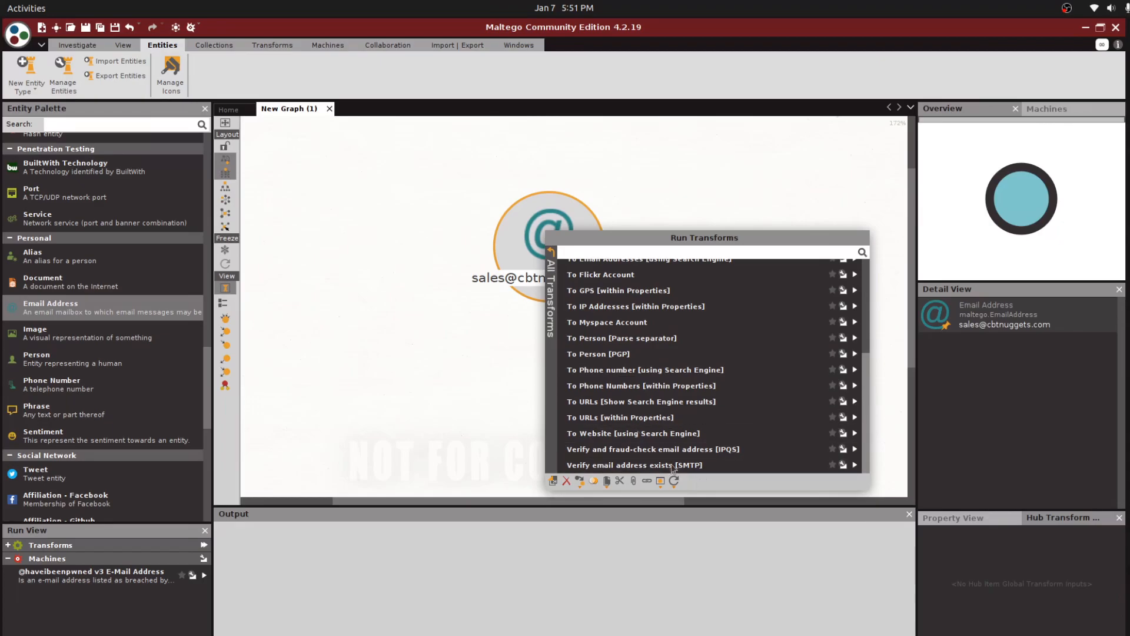
left_click(552, 256)
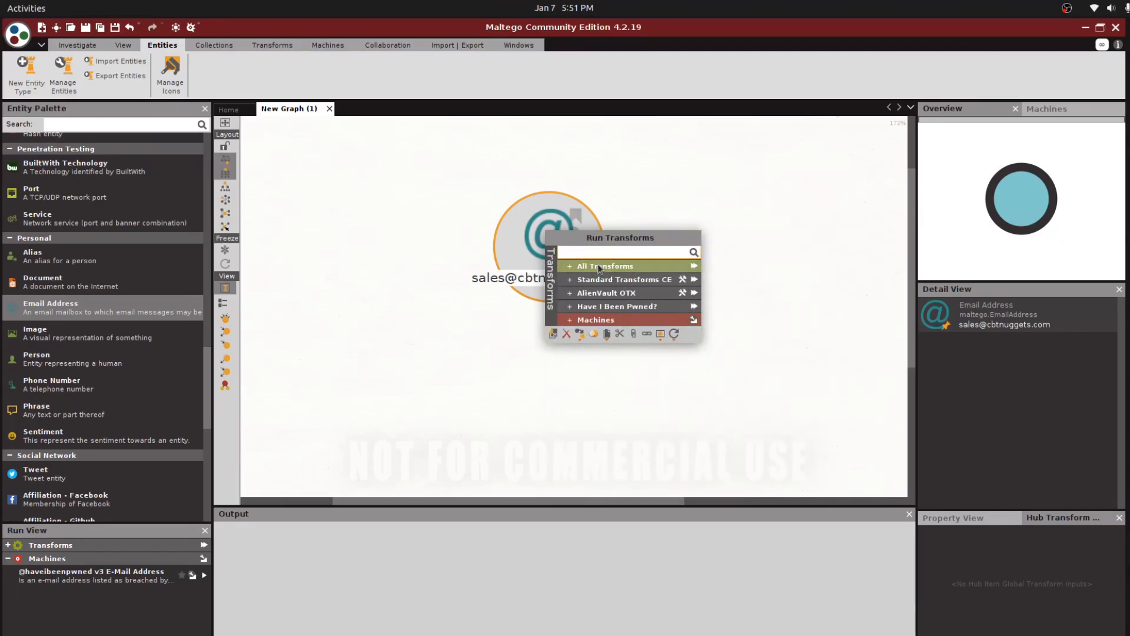
left_click(694, 268)
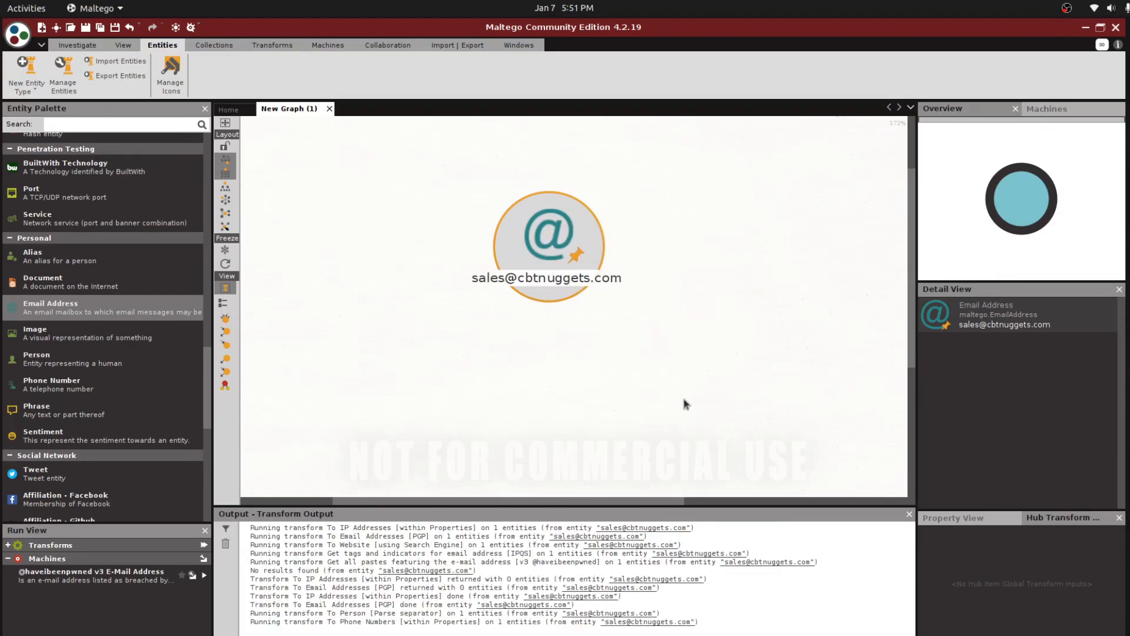
Examine the transform results linked to the e-mail entity, including breaches, phone numbers, websites, domain and IPQS tags
left_click(619, 434)
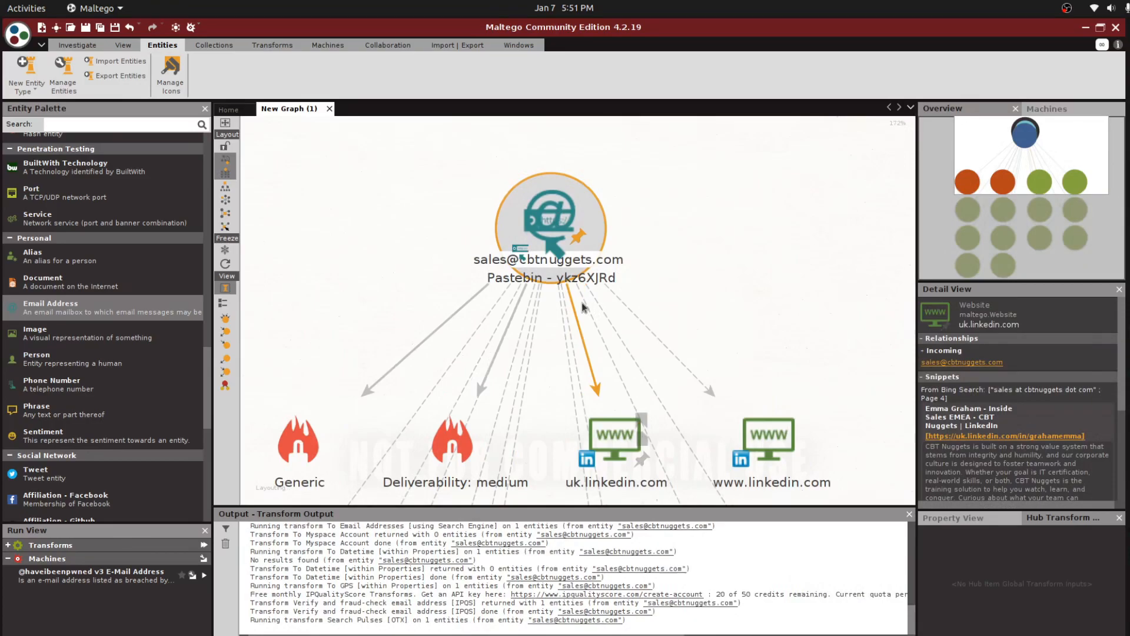
left_click(670, 299)
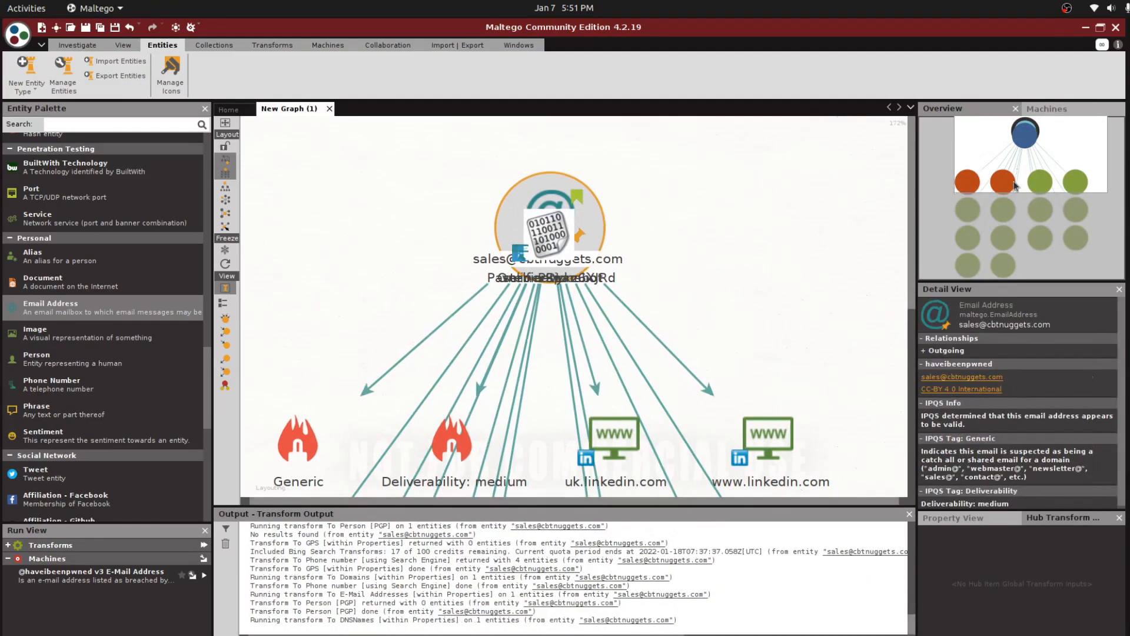
left_click_drag(1022, 164, 997, 230)
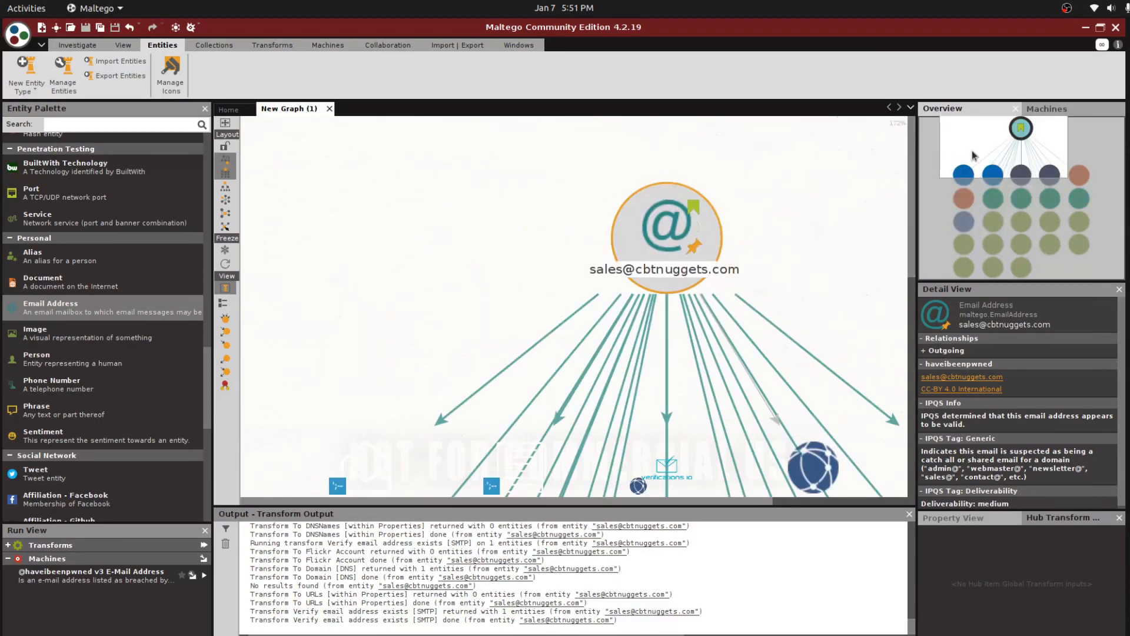
left_click_drag(974, 155, 970, 219)
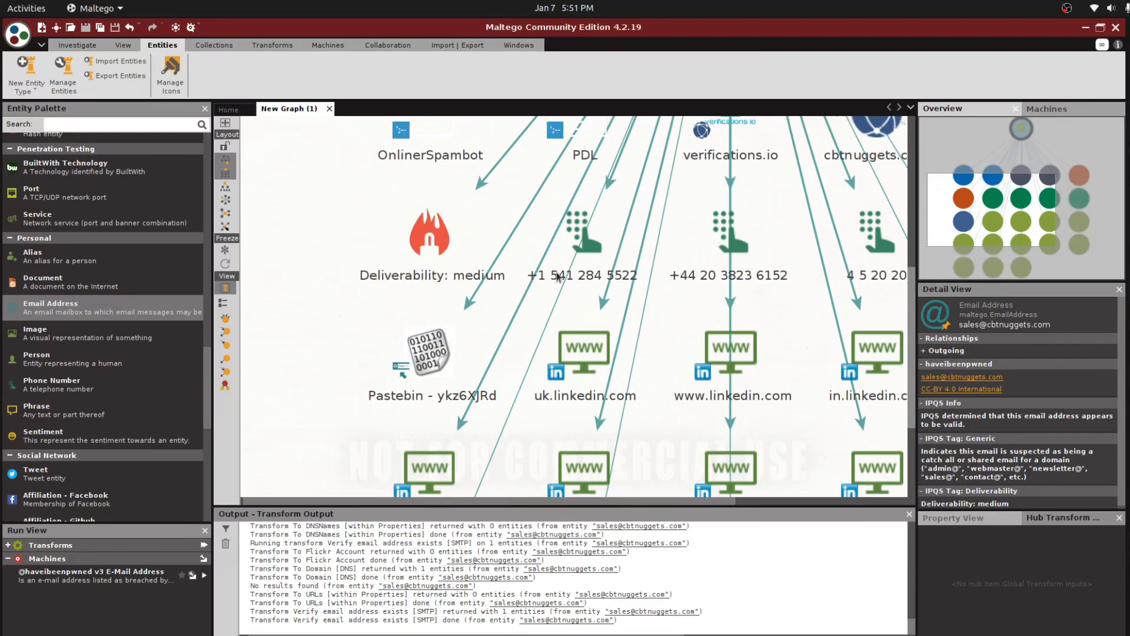
left_click_drag(976, 218, 1046, 179)
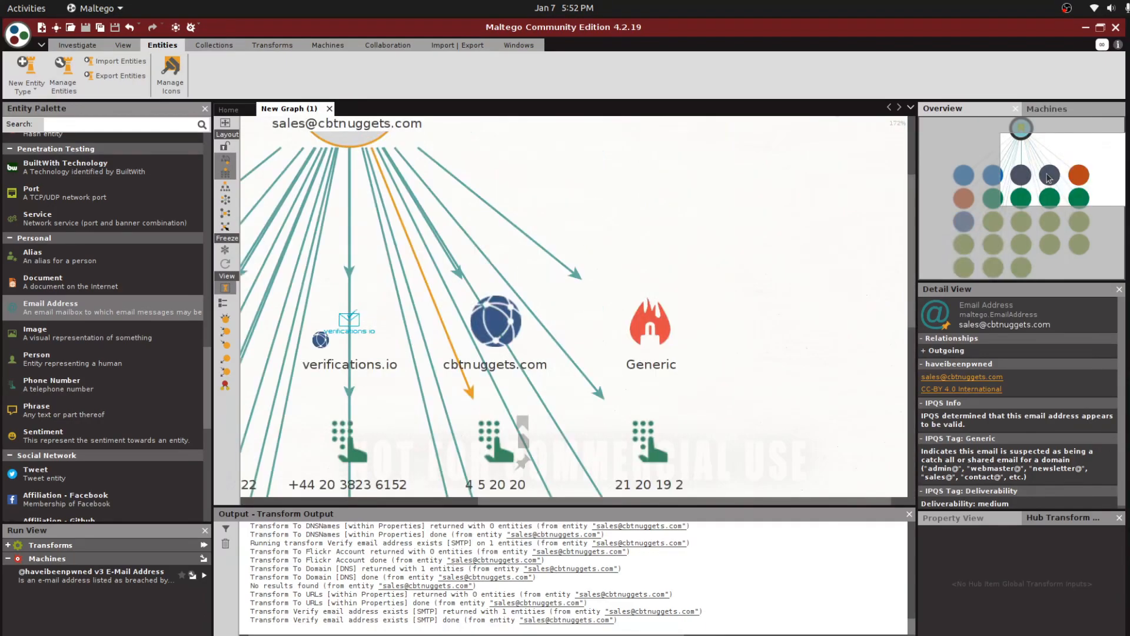
left_click(607, 373)
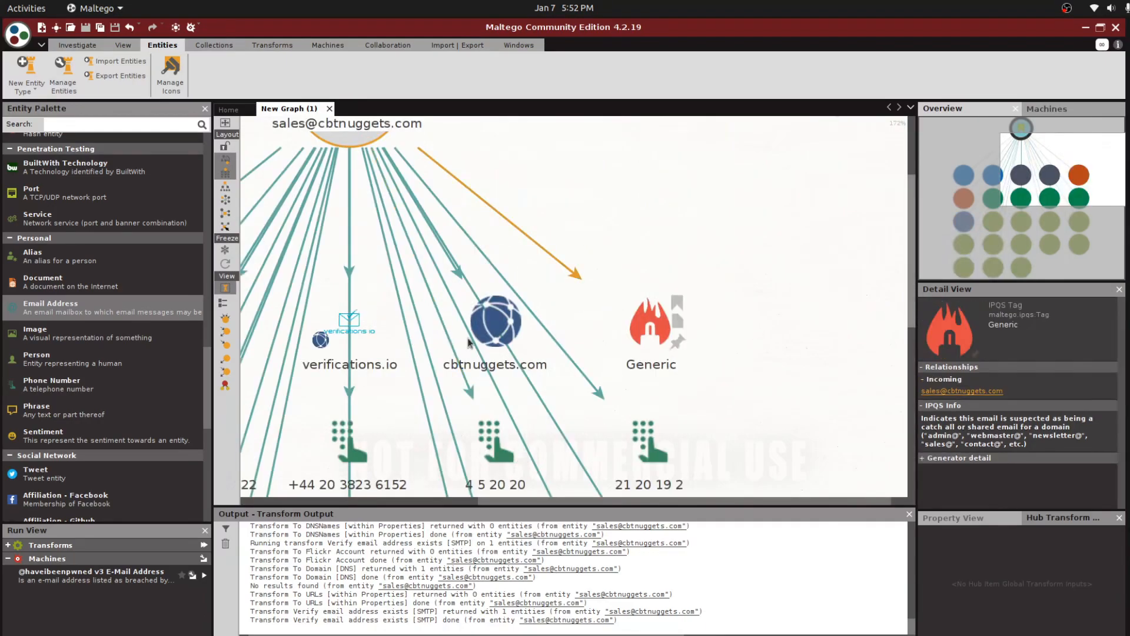
left_click(469, 343)
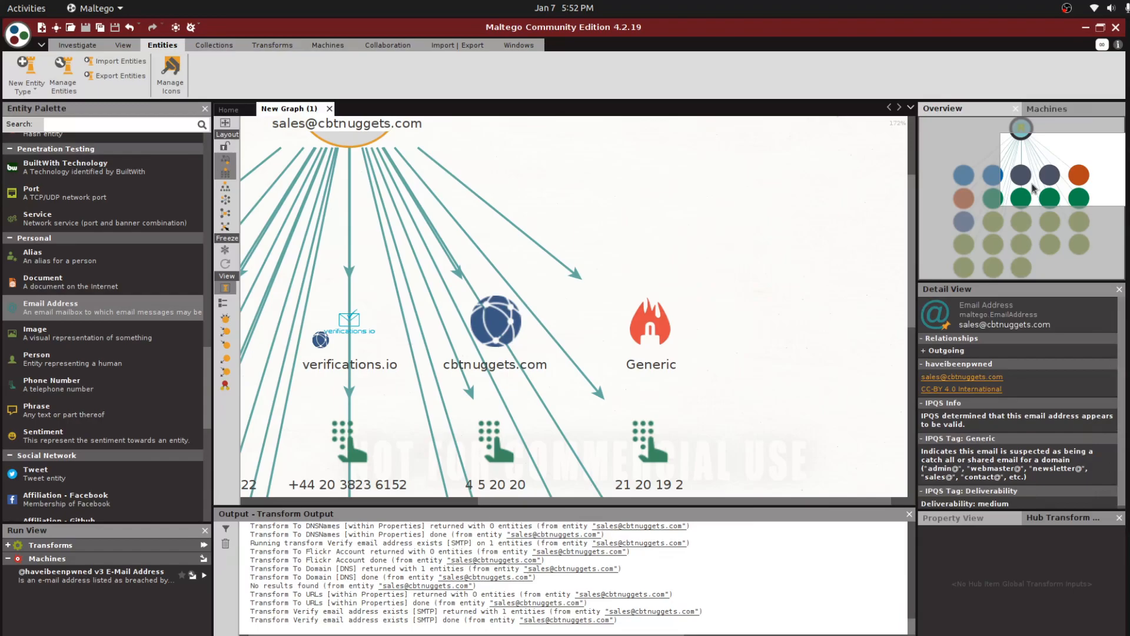
left_click_drag(1034, 188, 980, 170)
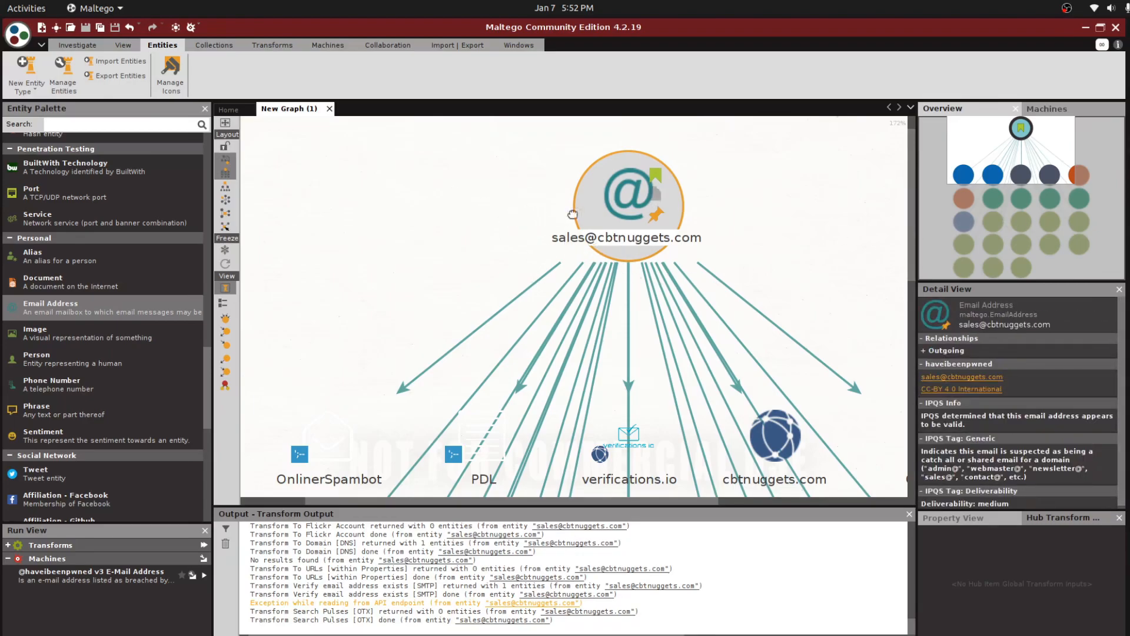
Delete the e-mail entity and all of its linked results to empty the graph
left_click(597, 203)
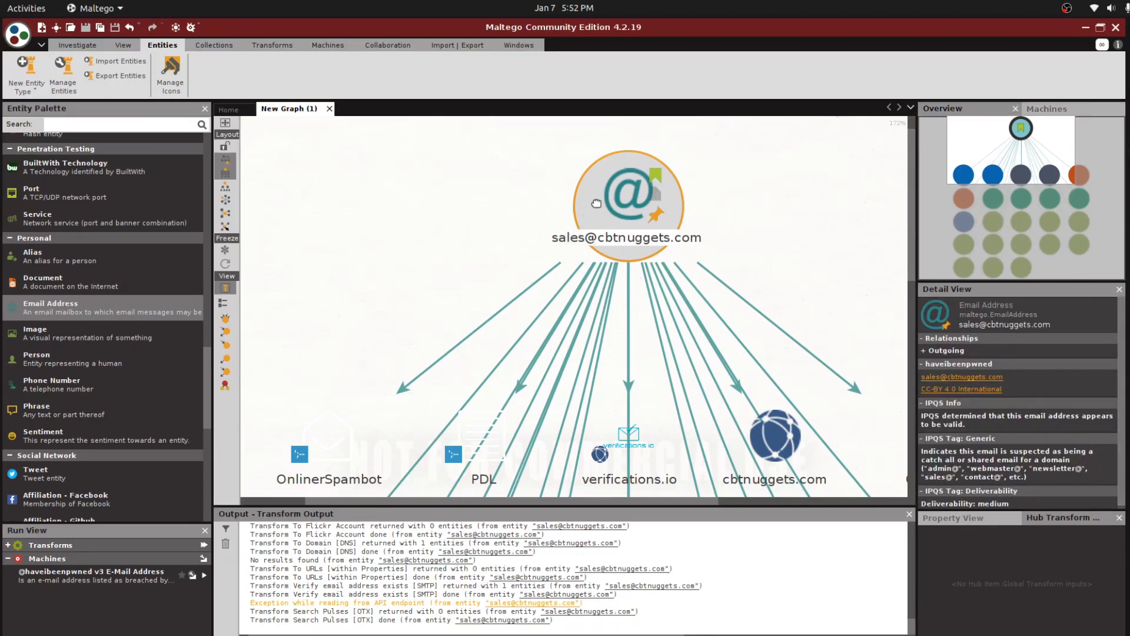
key("ctrl+a")
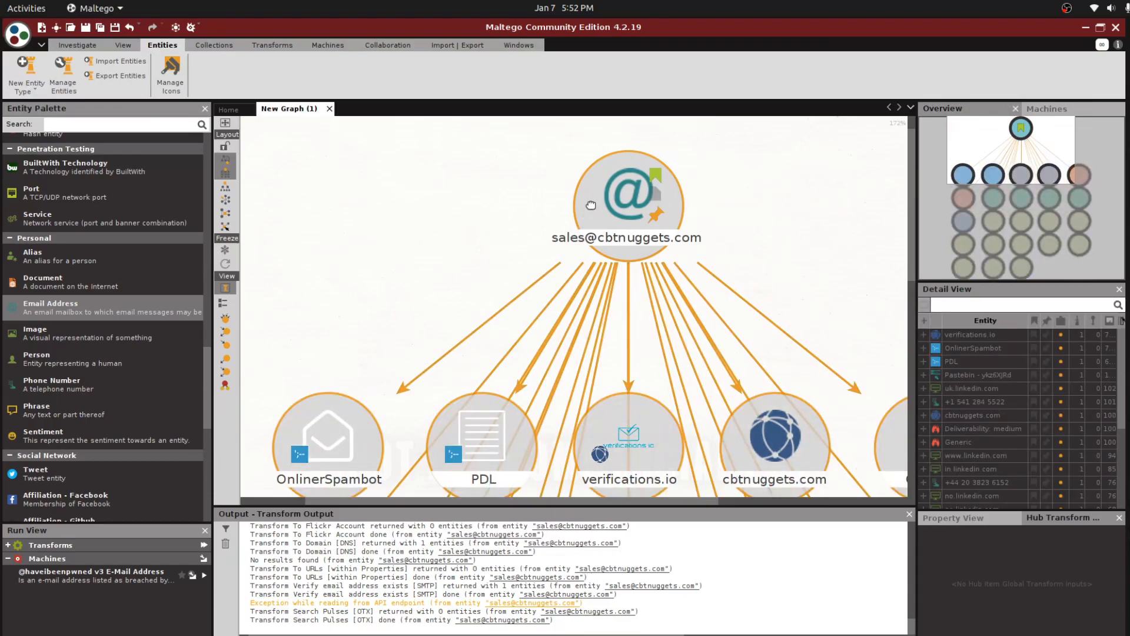
left_click(590, 204)
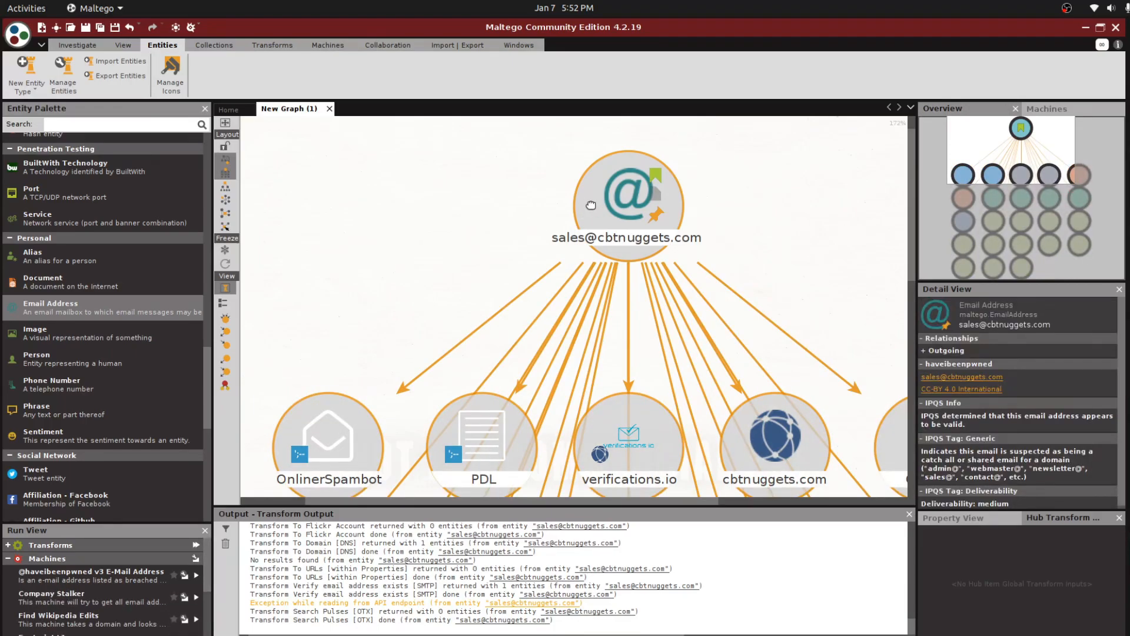
key("Delete")
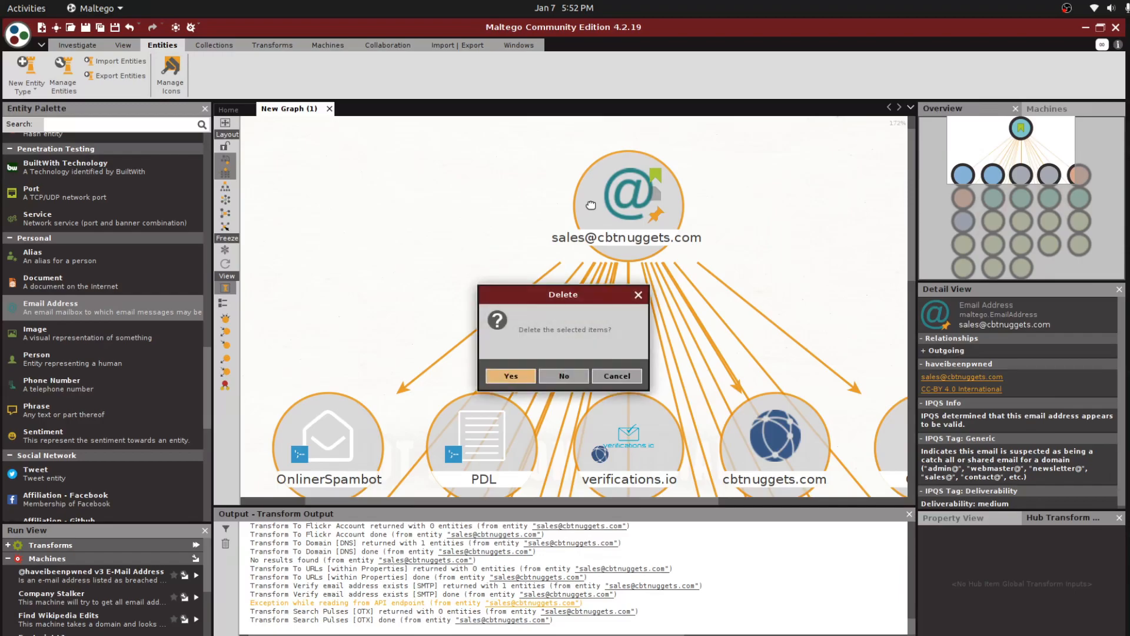
key("Return")
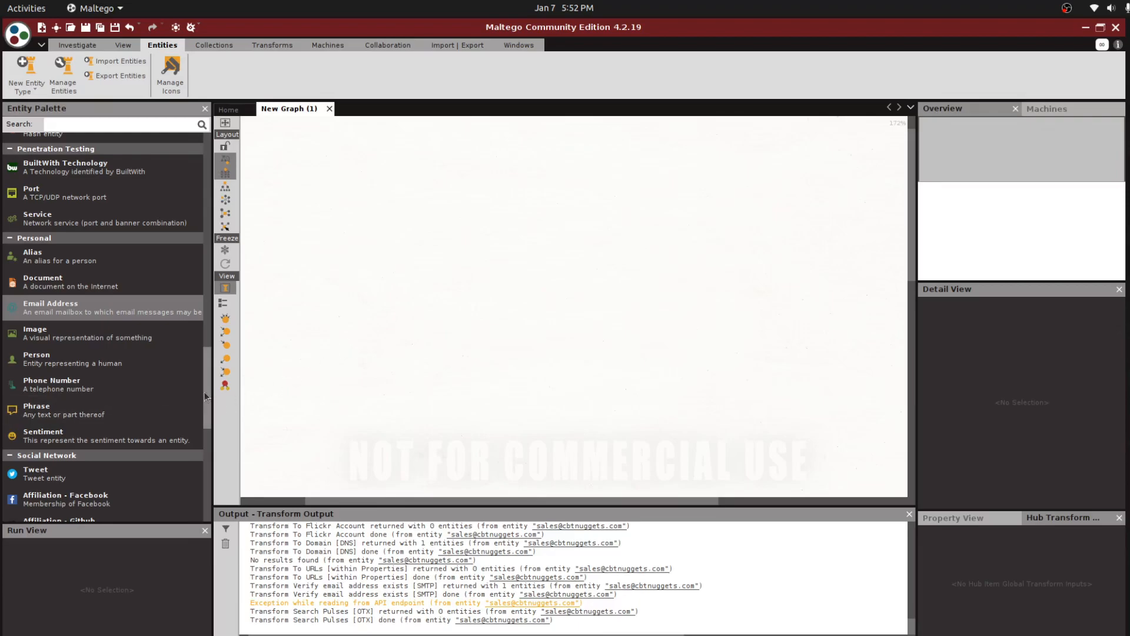
Add a Domain entity from the Infrastructure group of the entity palette to the empty graph
scroll(206, 397, "down", 1)
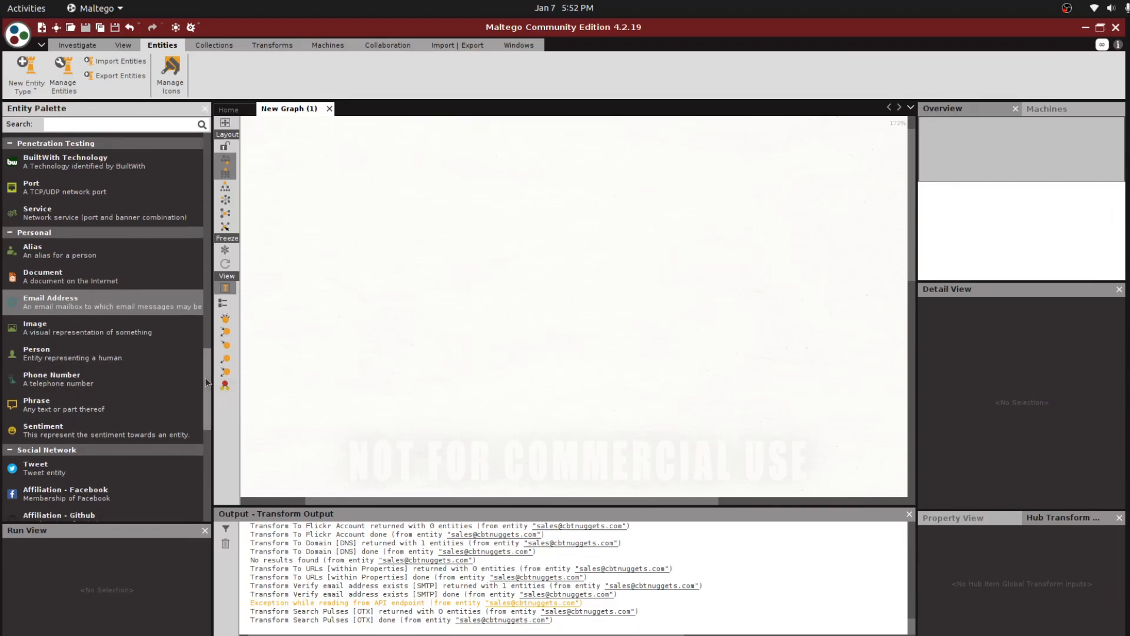
scroll(209, 380, "up", 1)
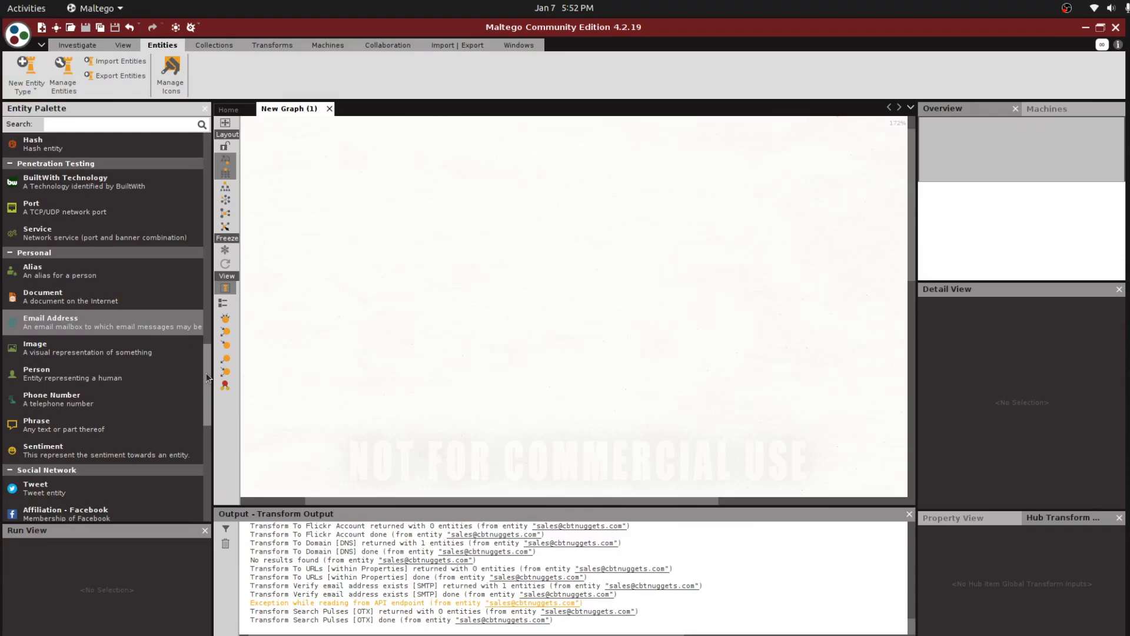
left_click_drag(206, 373, 211, 255)
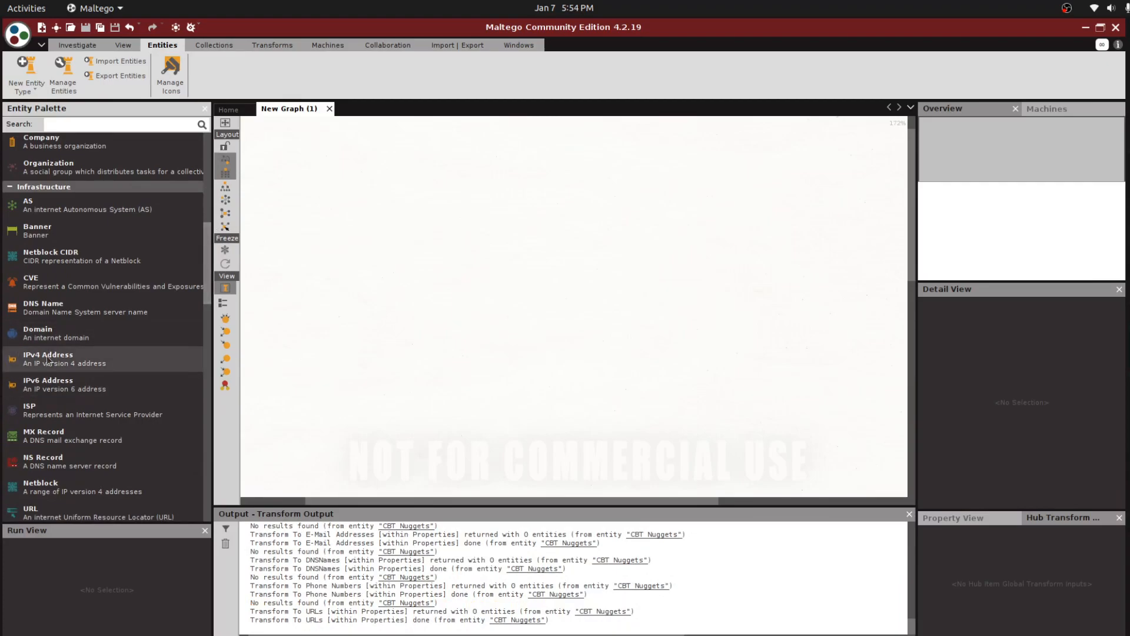
left_click_drag(43, 338, 483, 212)
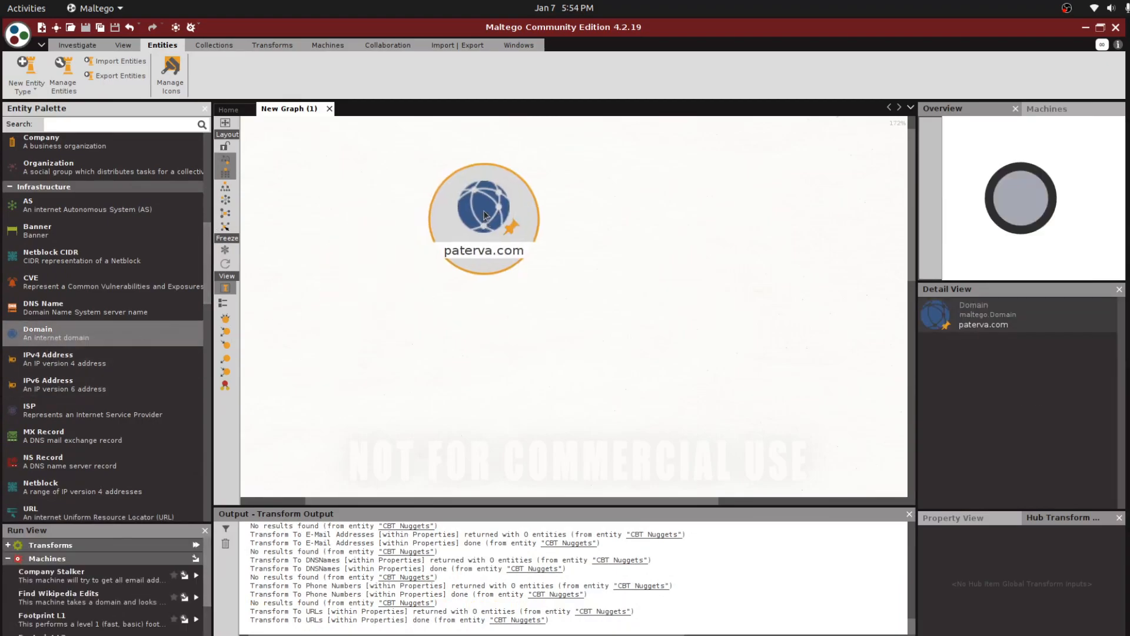
double_click(484, 215)
left_click(433, 247)
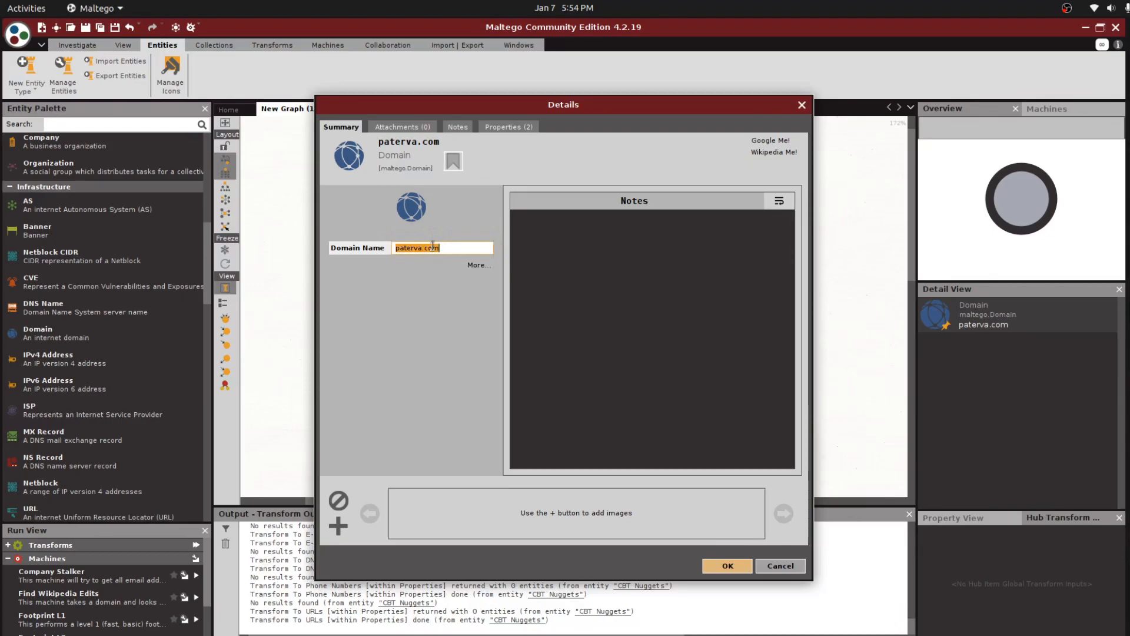
left_click(802, 105)
Set the Domain entity's domain name to elsfoo.com and accept the details
left_click(509, 188)
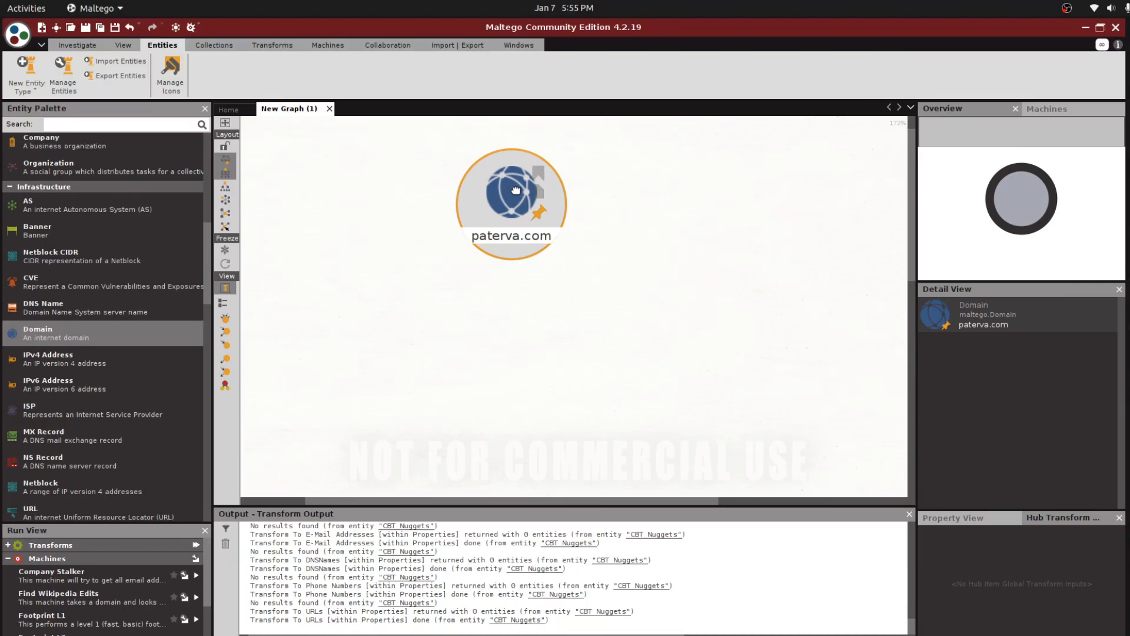
right_click(504, 193)
double_click(504, 192)
left_click(419, 246)
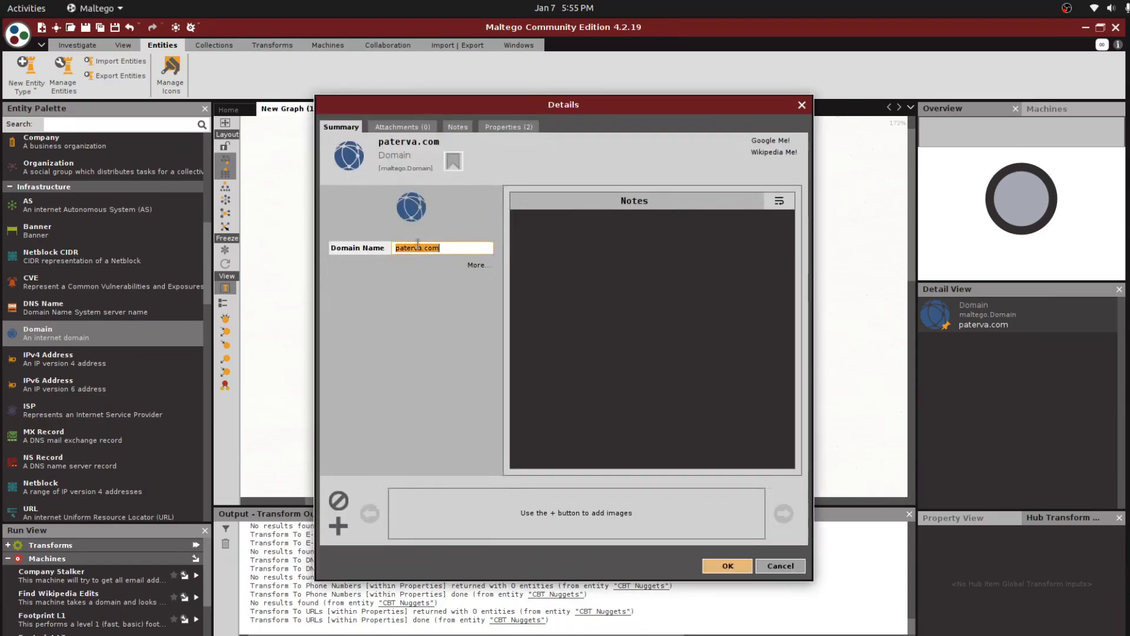
type("elsfoo.com")
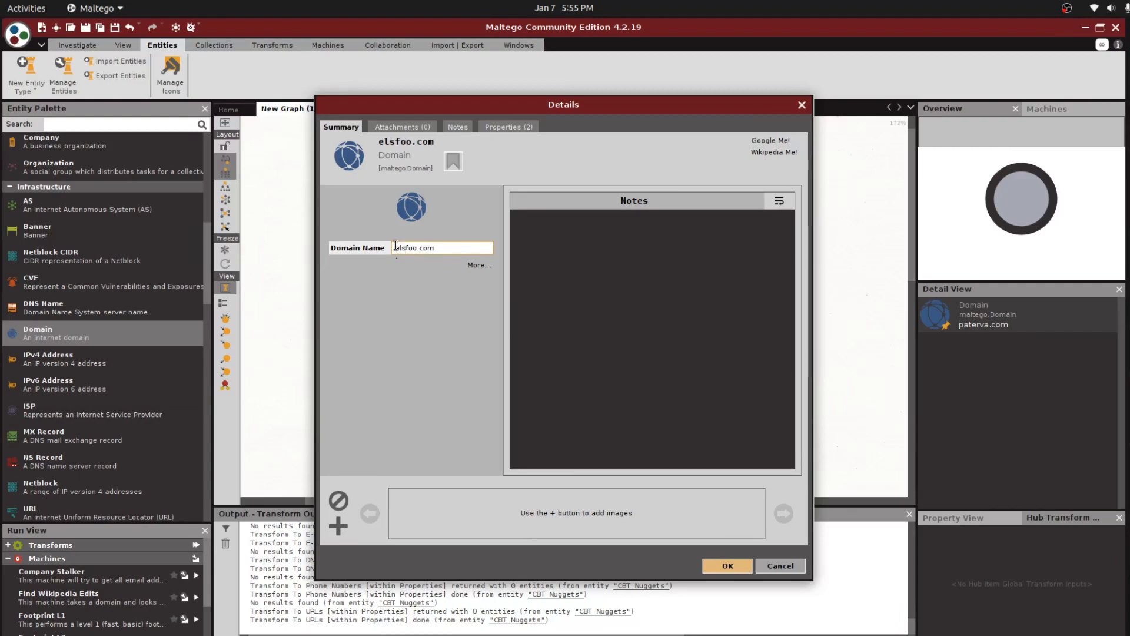
left_click(728, 567)
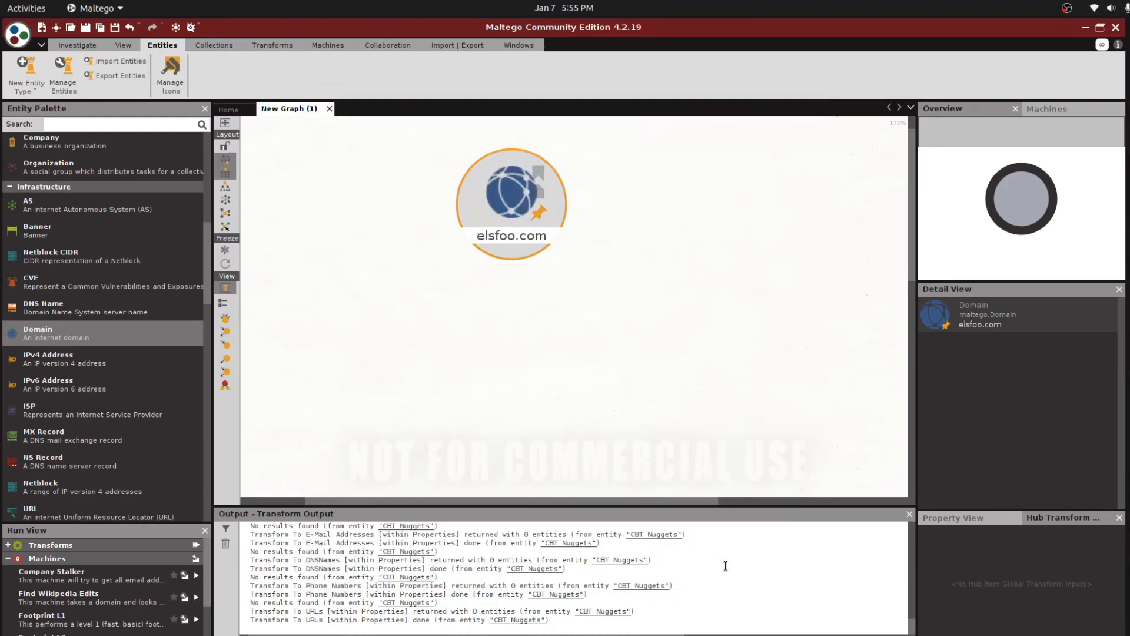
Run All Transforms on the elsfoo.com domain, dismiss the Collections tutorial and look over the results in the graph
right_click(502, 196)
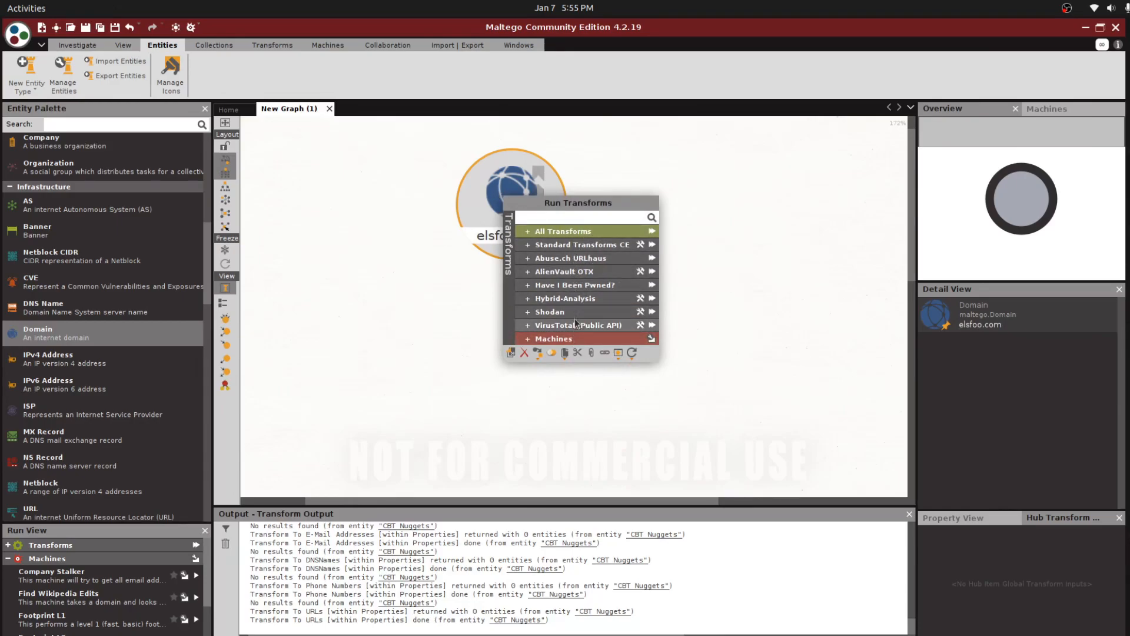
left_click(575, 246)
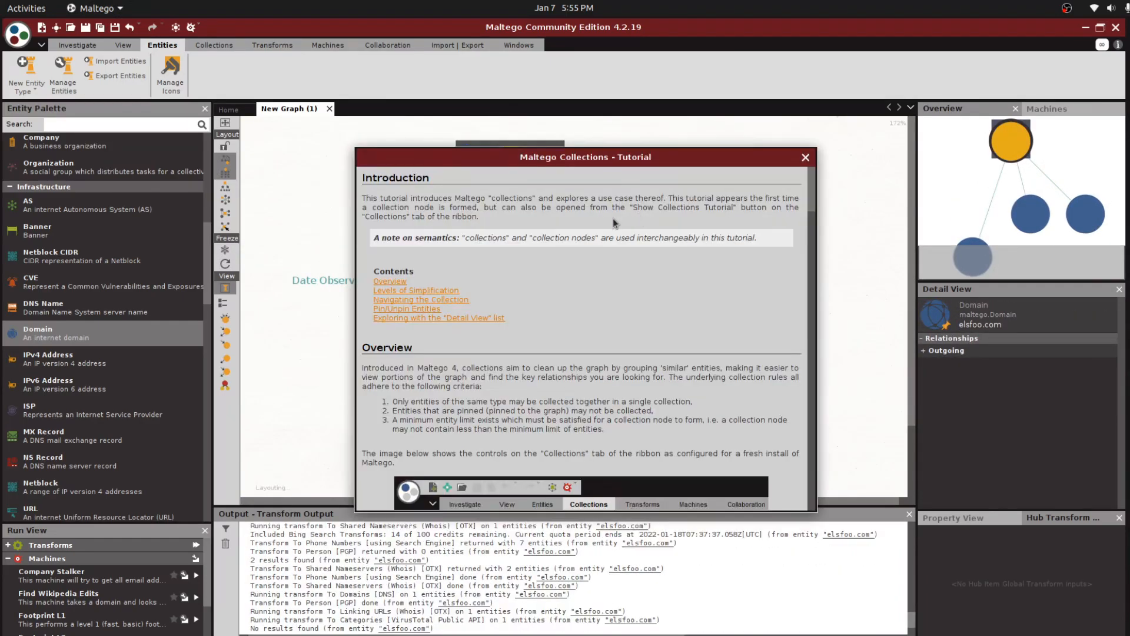
left_click(805, 158)
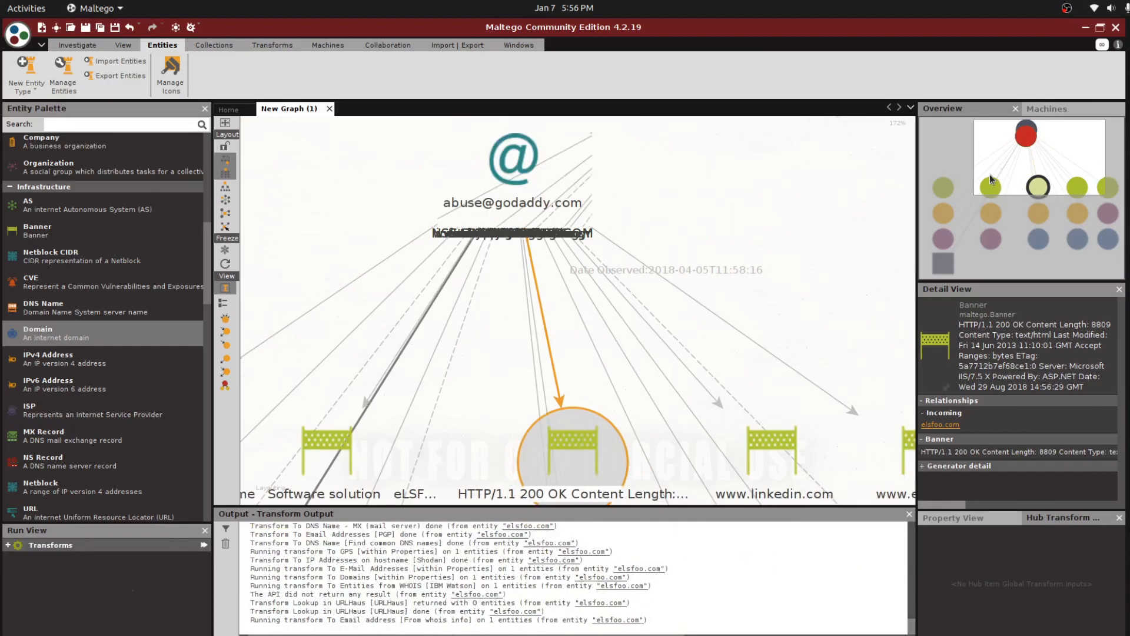
left_click_drag(990, 174, 941, 260)
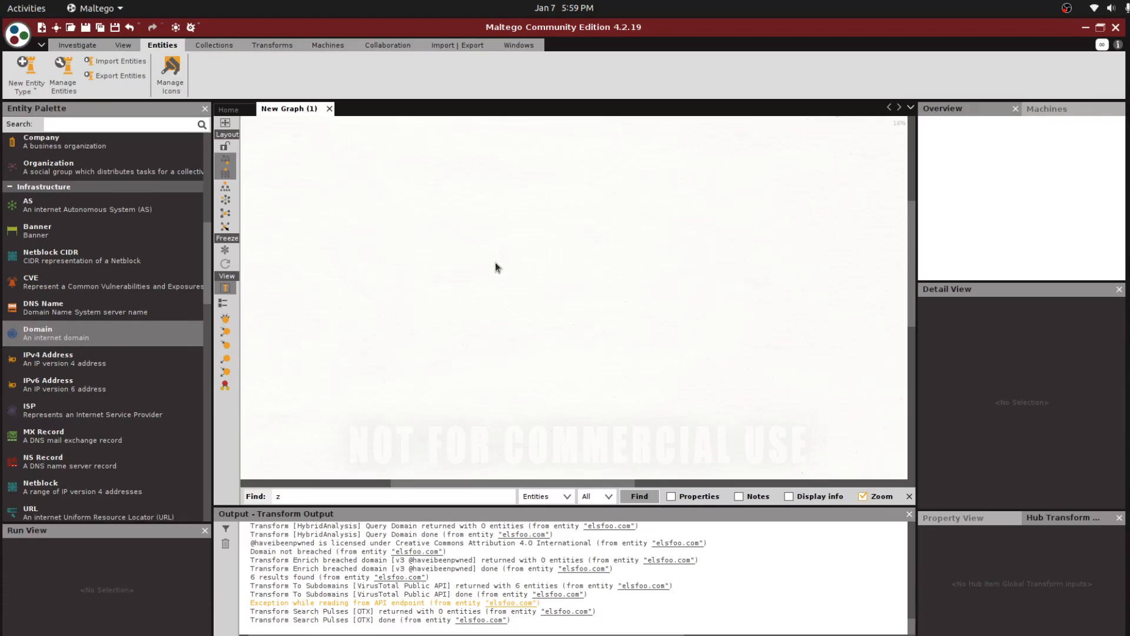
Add a new Domain entity to the cleared graph and set its domain name to elsfoo.com
left_click_drag(61, 334, 447, 256)
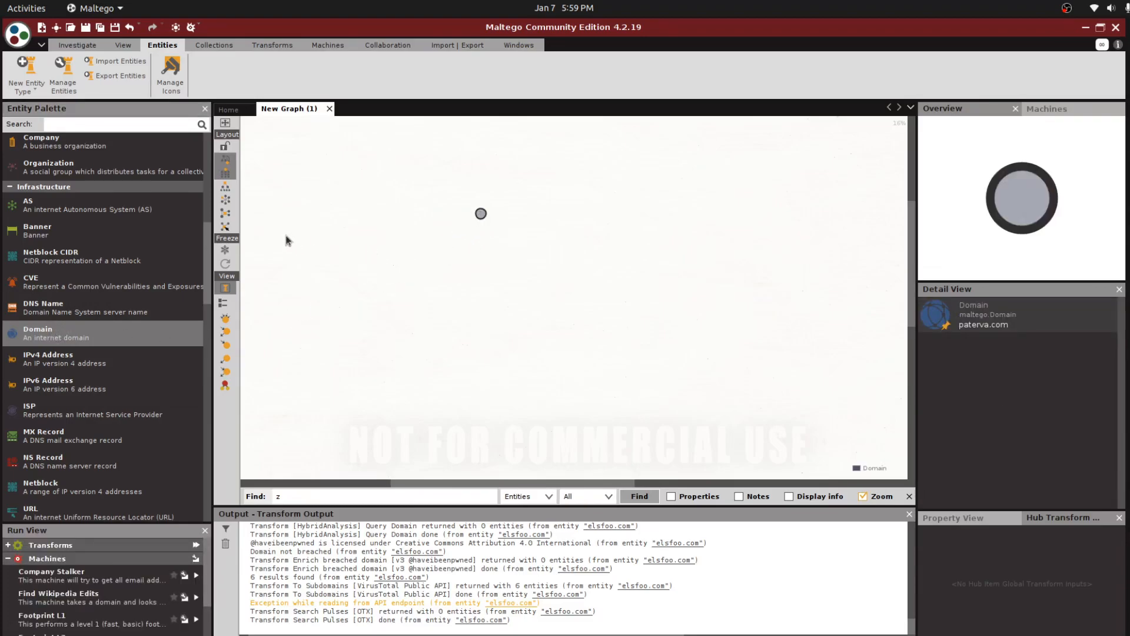
key("ctrl+shift+f")
double_click(581, 288)
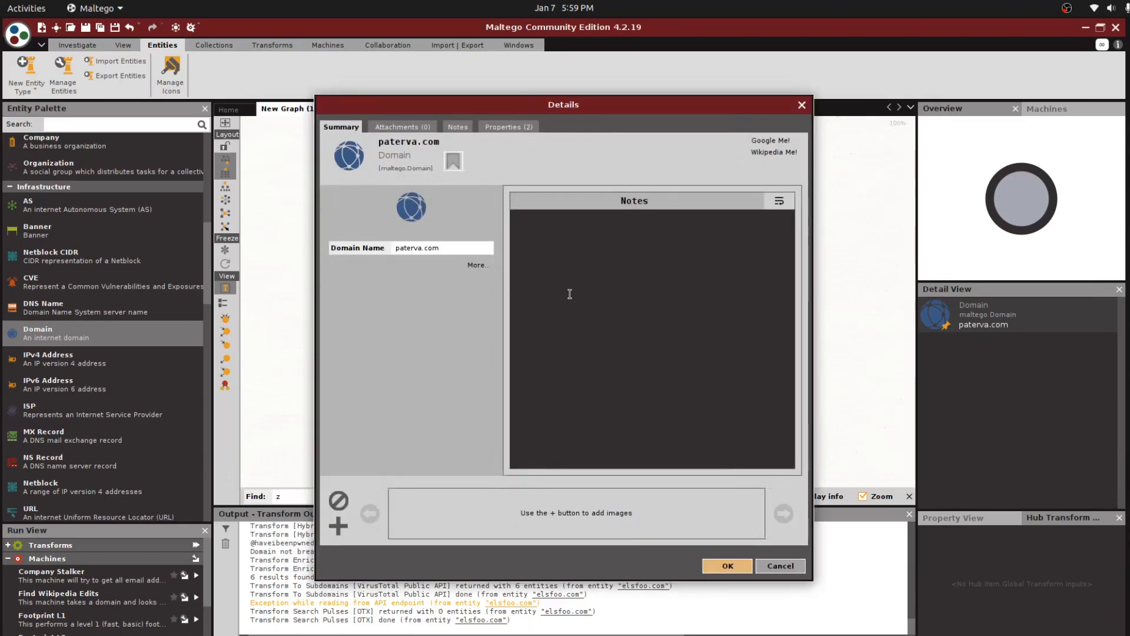
double_click(413, 247)
type("el")
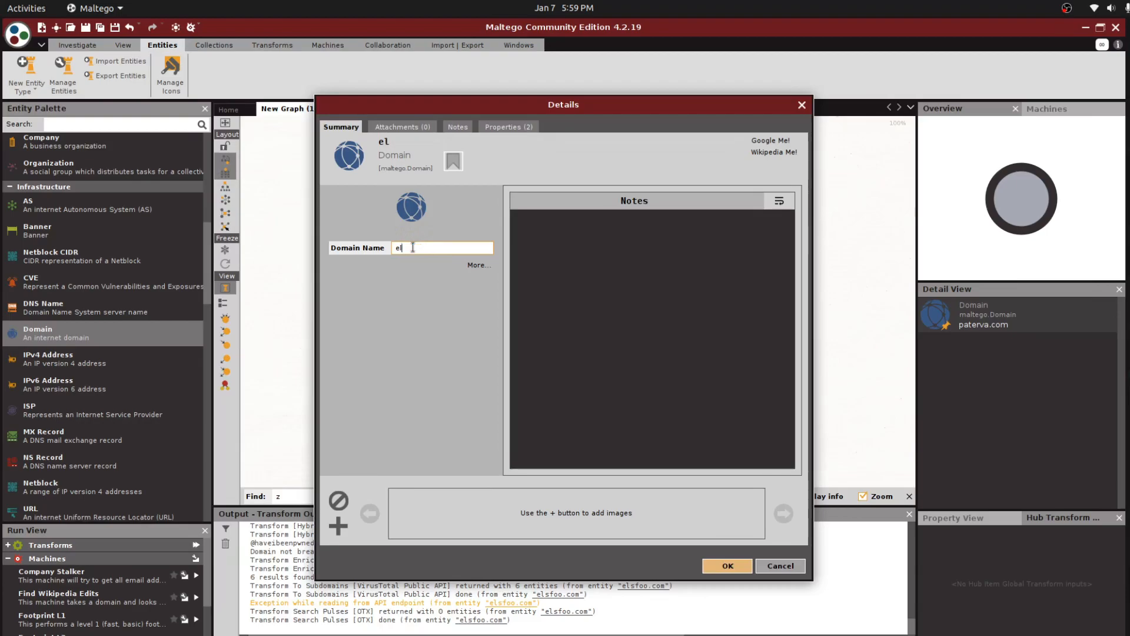
type("sfoo.com")
left_click(729, 566)
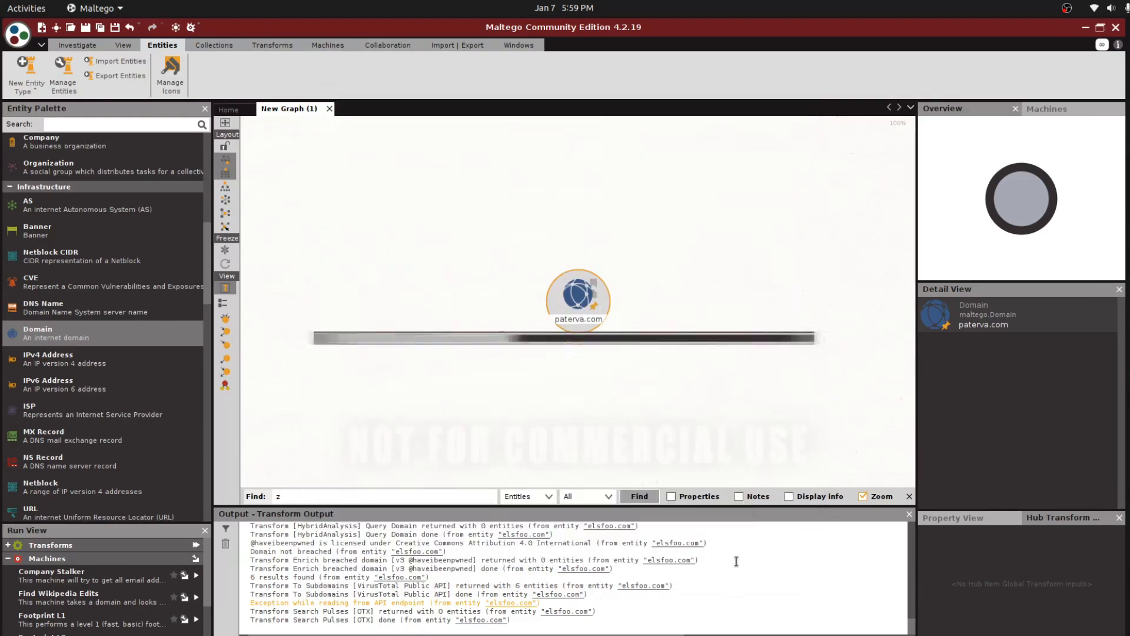
Run the To DNS Name - NS (name server) transform on the elsfoo.com domain entity
right_click(576, 294)
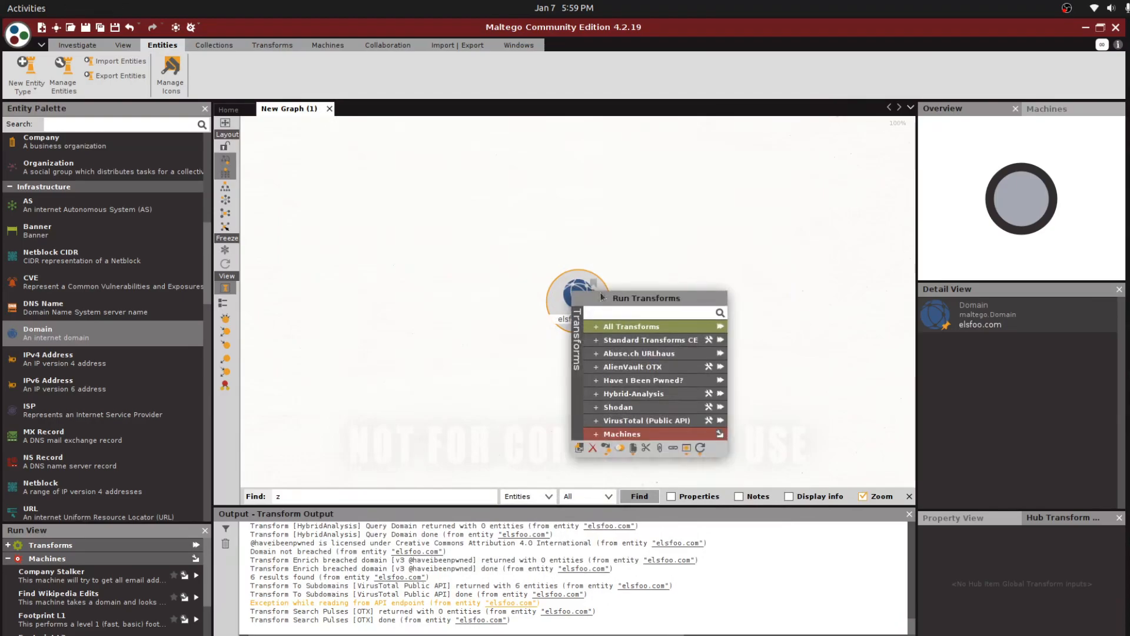
left_click(597, 326)
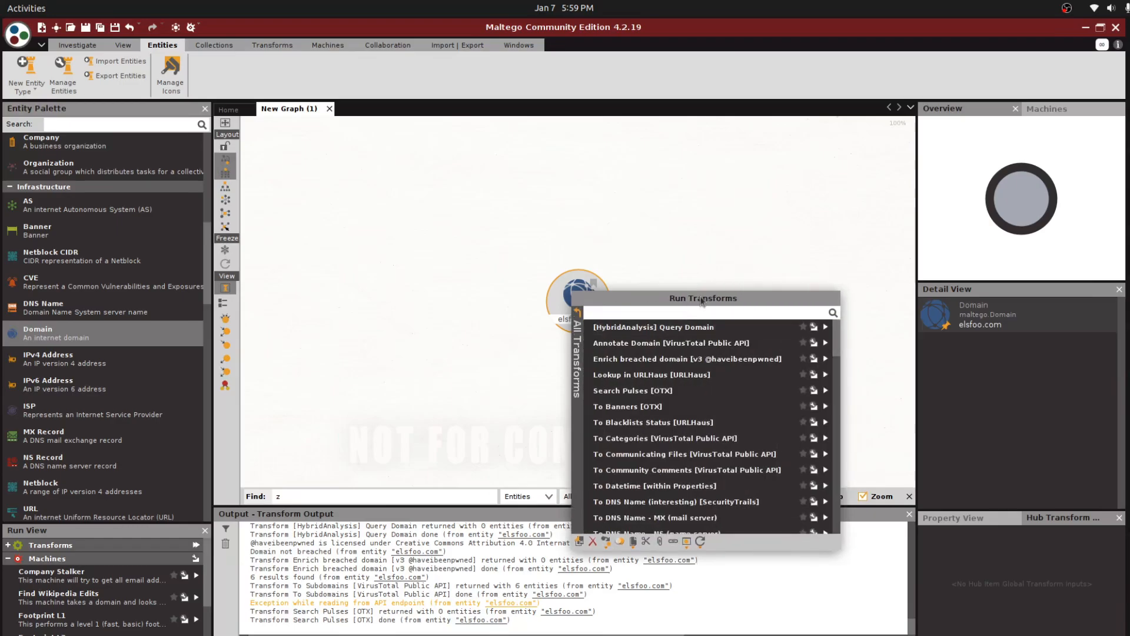
left_click_drag(838, 338, 842, 352)
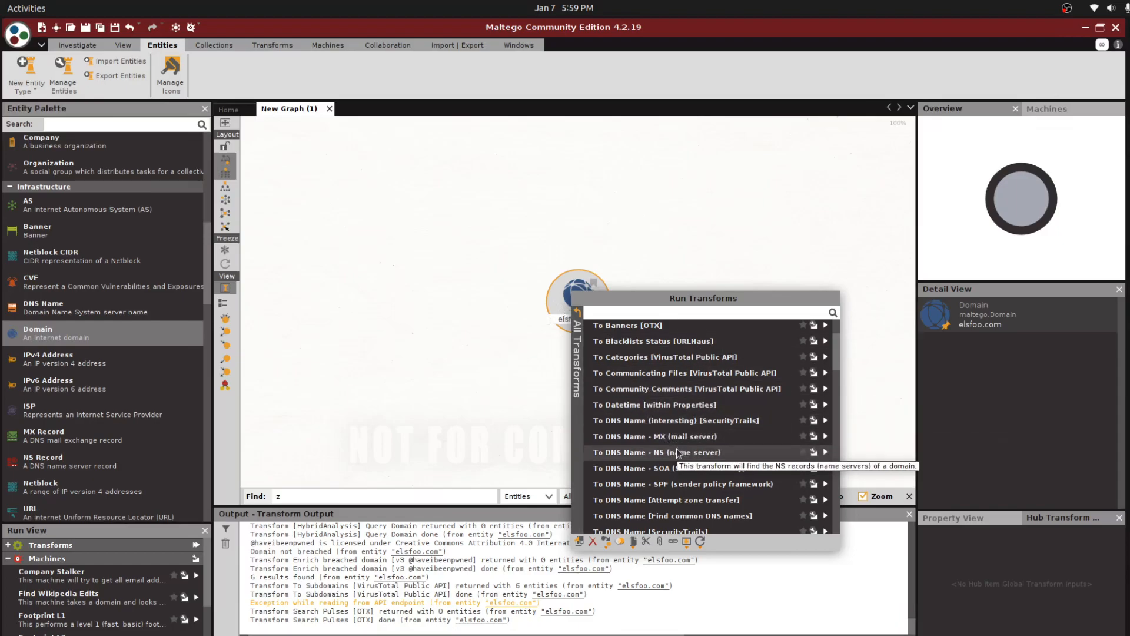
left_click(825, 451)
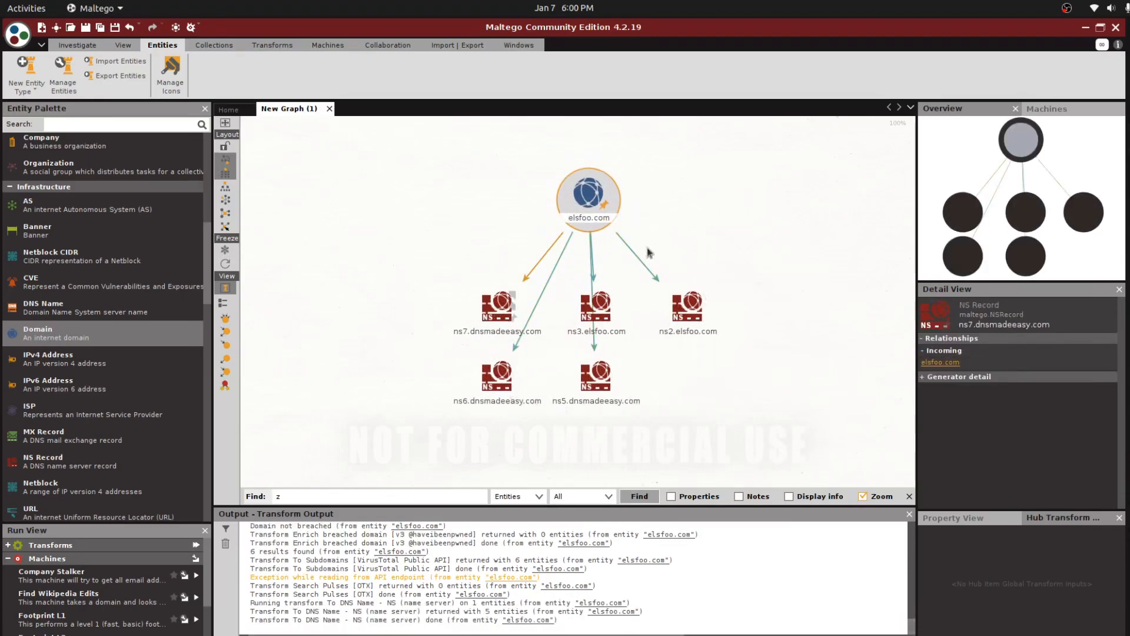
Run the To DNS Name - MX (mail server) transform on the elsfoo.com domain and select a resulting mail record
right_click(587, 196)
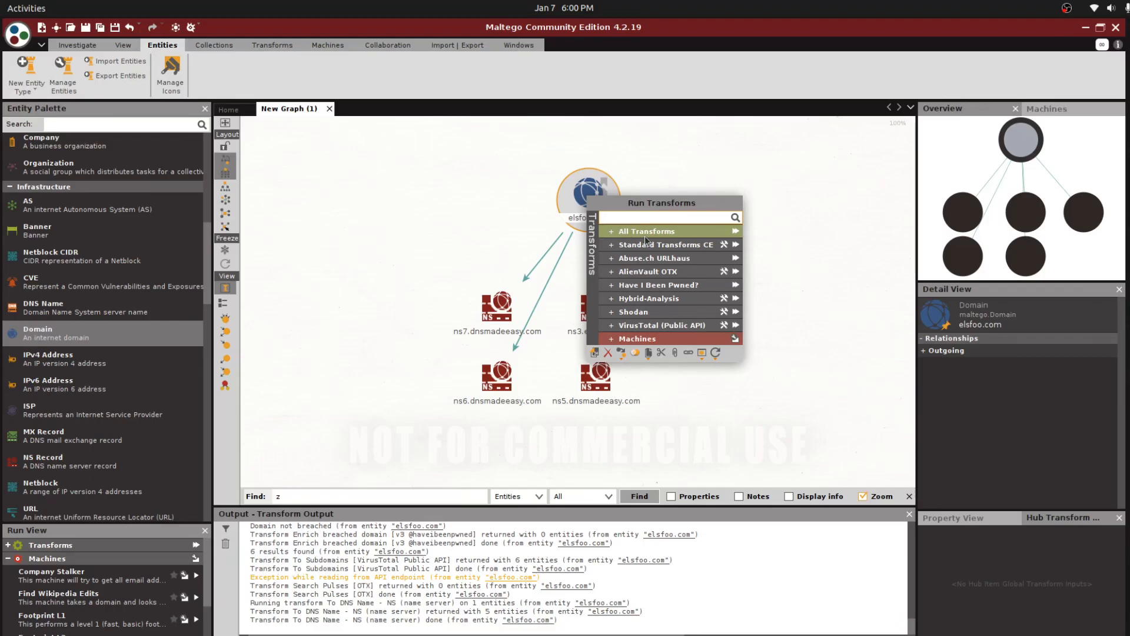
left_click(612, 234)
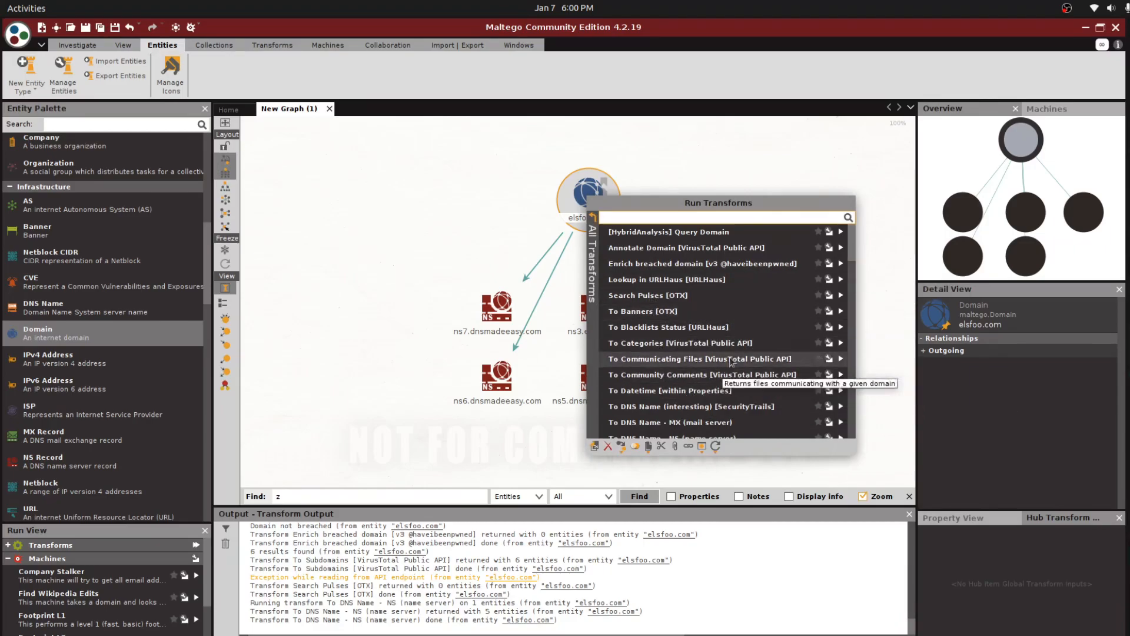
left_click_drag(851, 244, 850, 259)
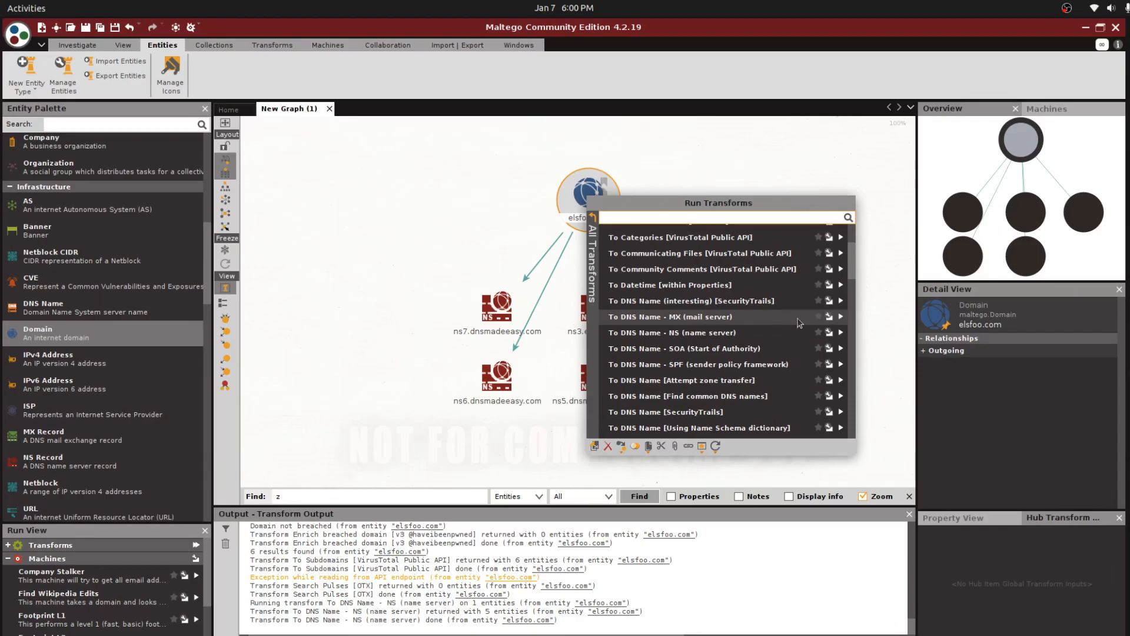
left_click(841, 317)
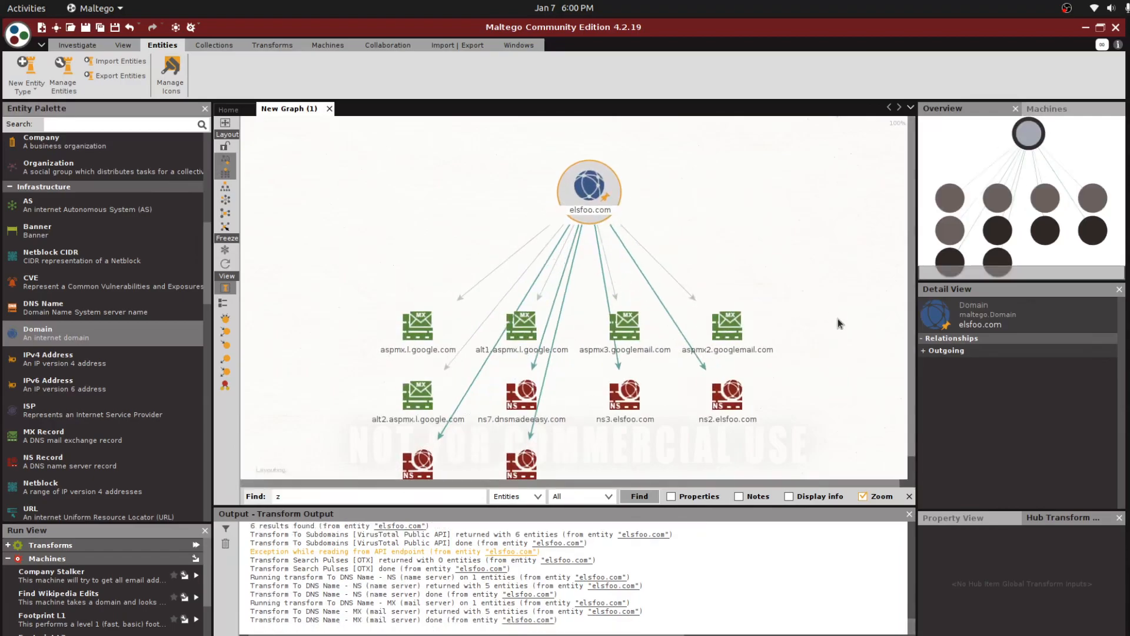
left_click(727, 325)
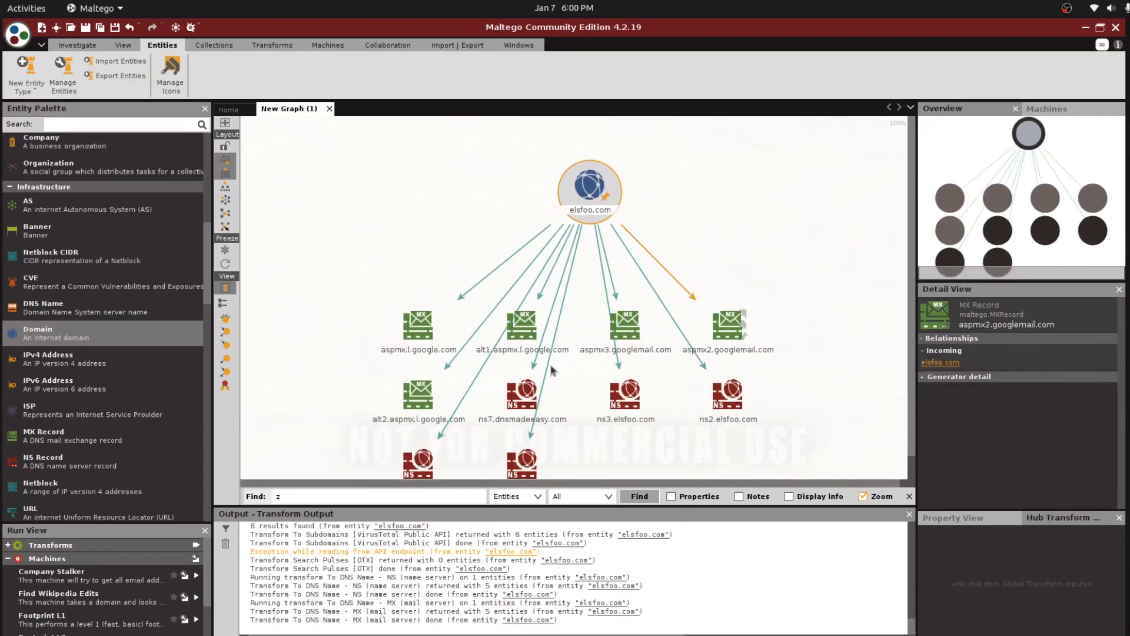
Run the To Phone numbers [From whois info] transform on the elsfoo.com domain and view the phone number results
left_click(564, 184)
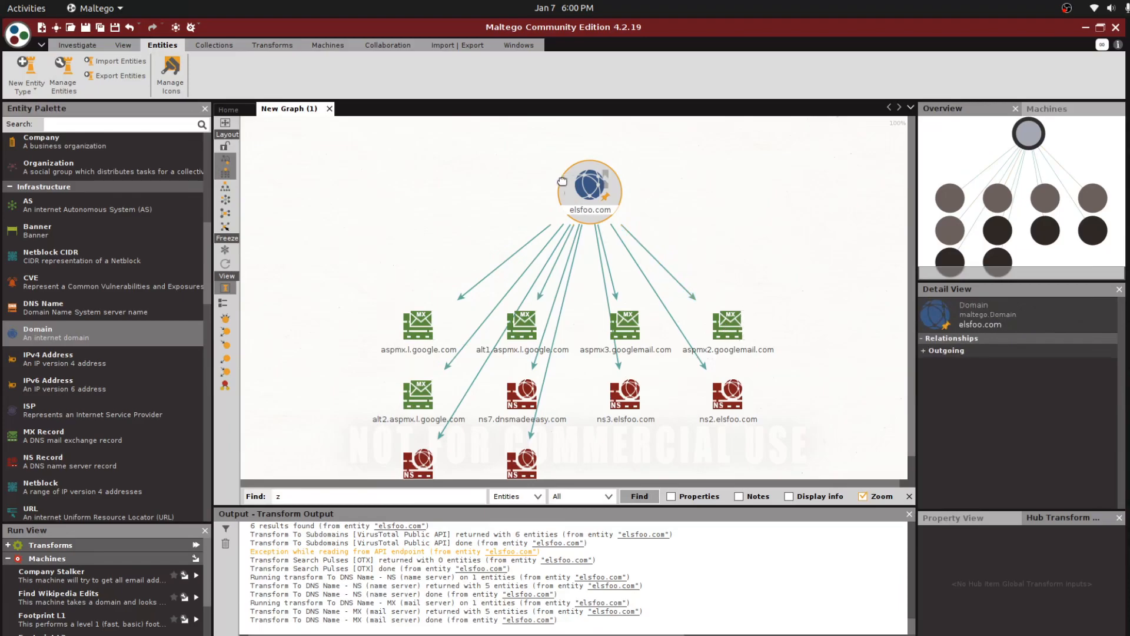
right_click(592, 191)
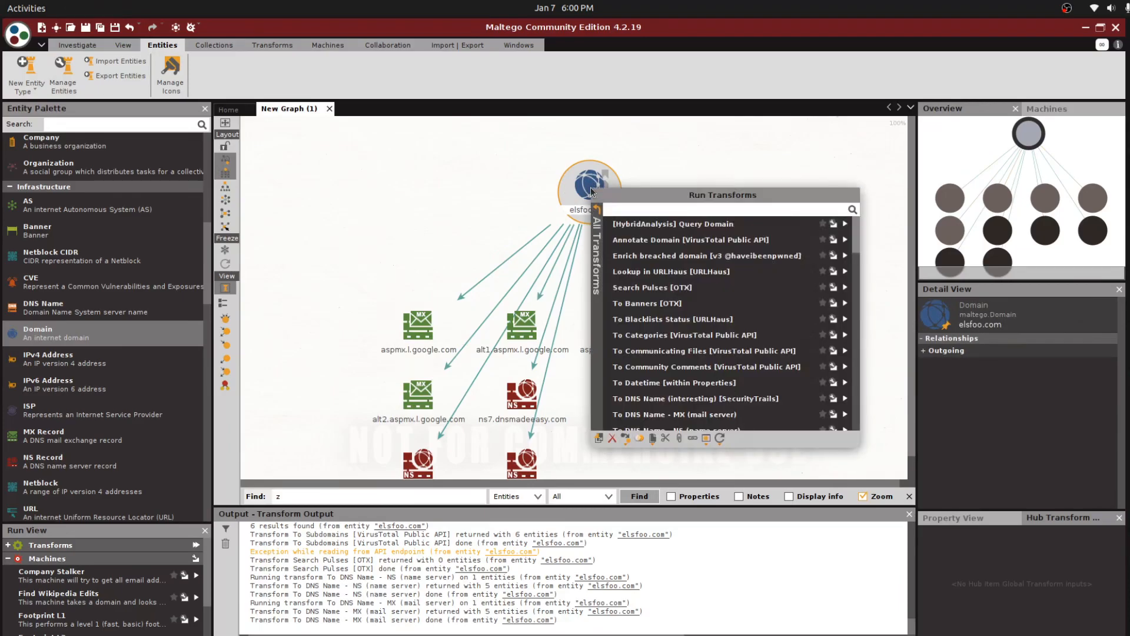
left_click_drag(855, 241, 859, 287)
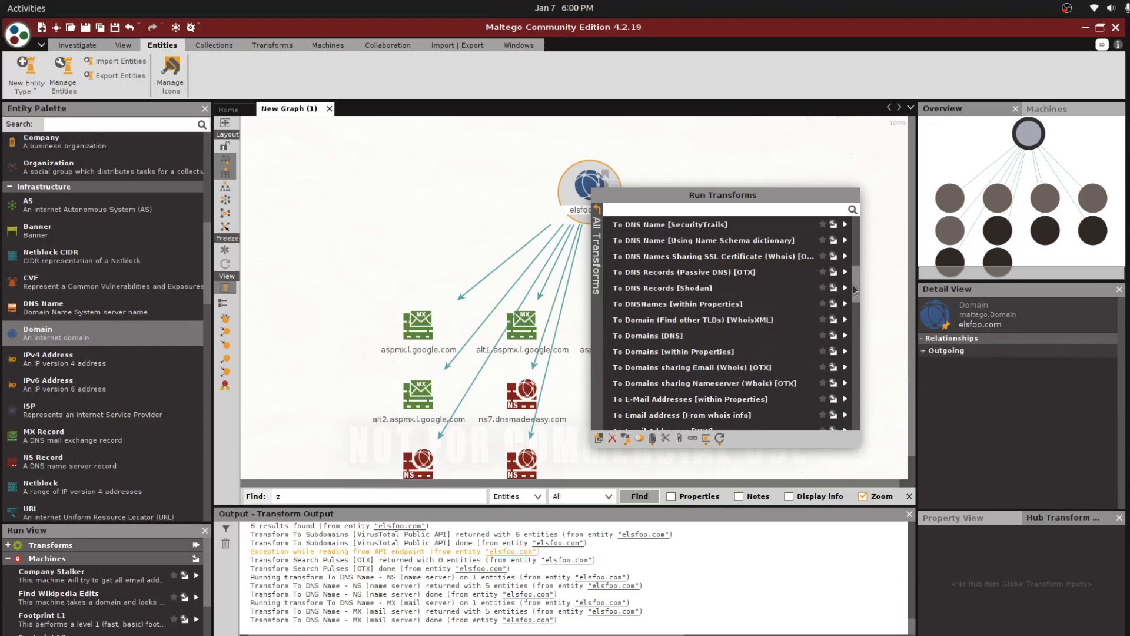
left_click_drag(856, 293, 862, 375)
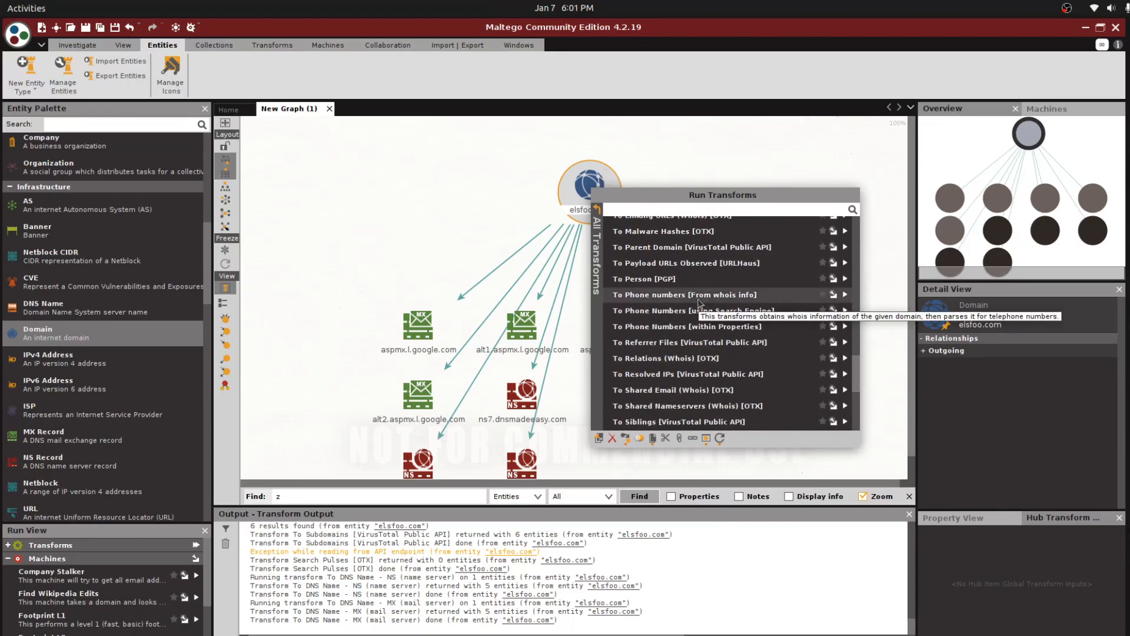
left_click(844, 295)
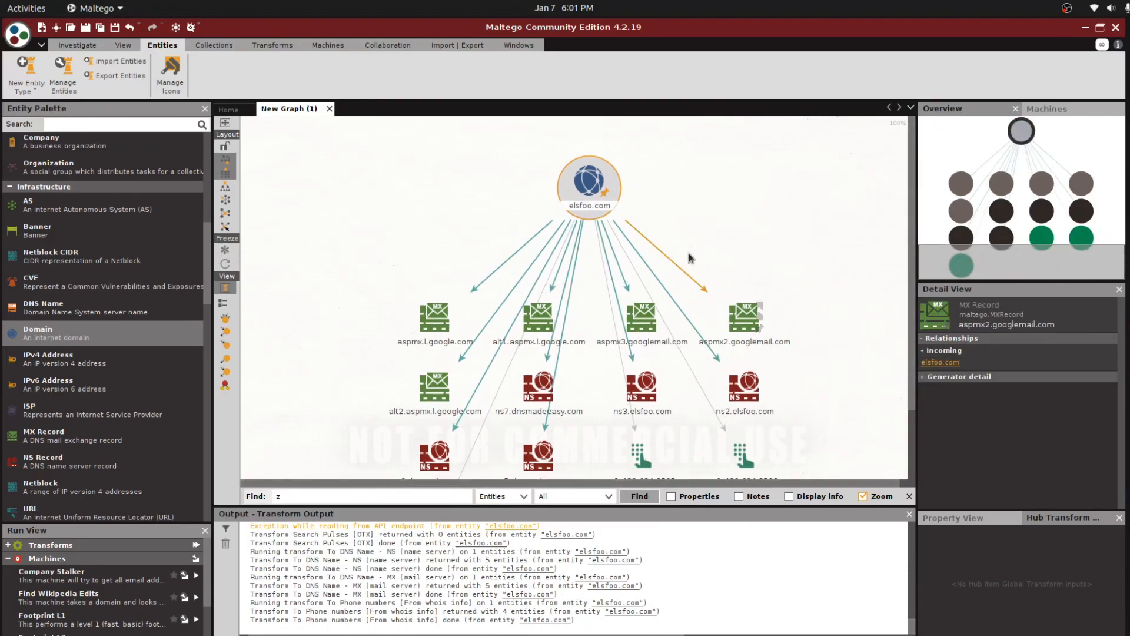
left_click_drag(908, 229, 908, 292)
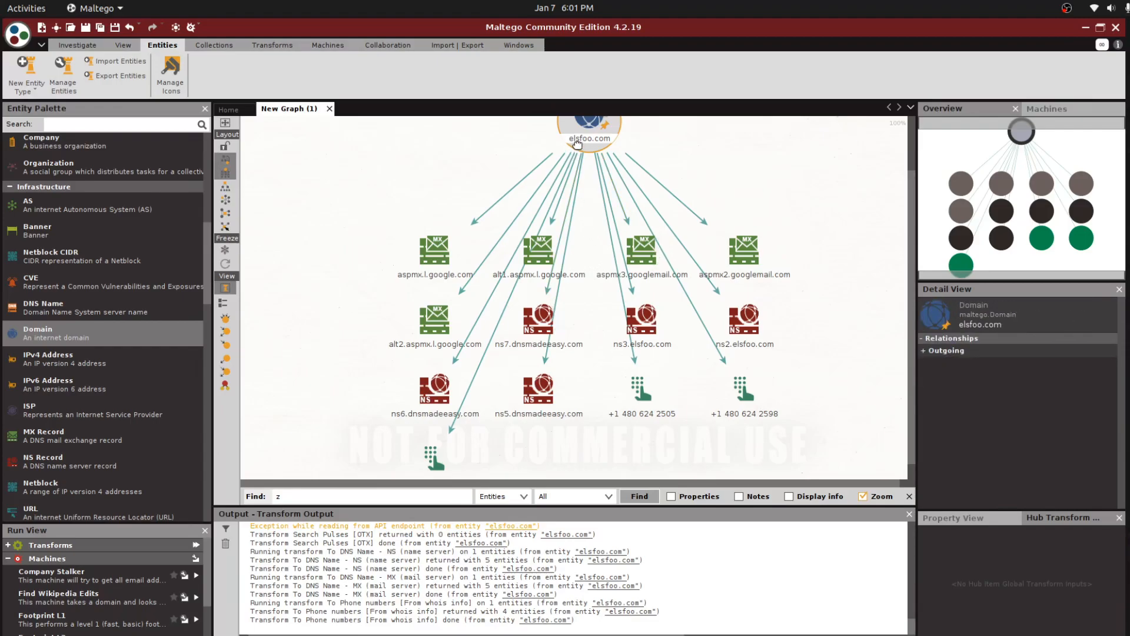
Delete the elsfoo.com domain and all of its linked results to empty the graph
right_click(581, 132)
key("Escape")
key("ctrl+a")
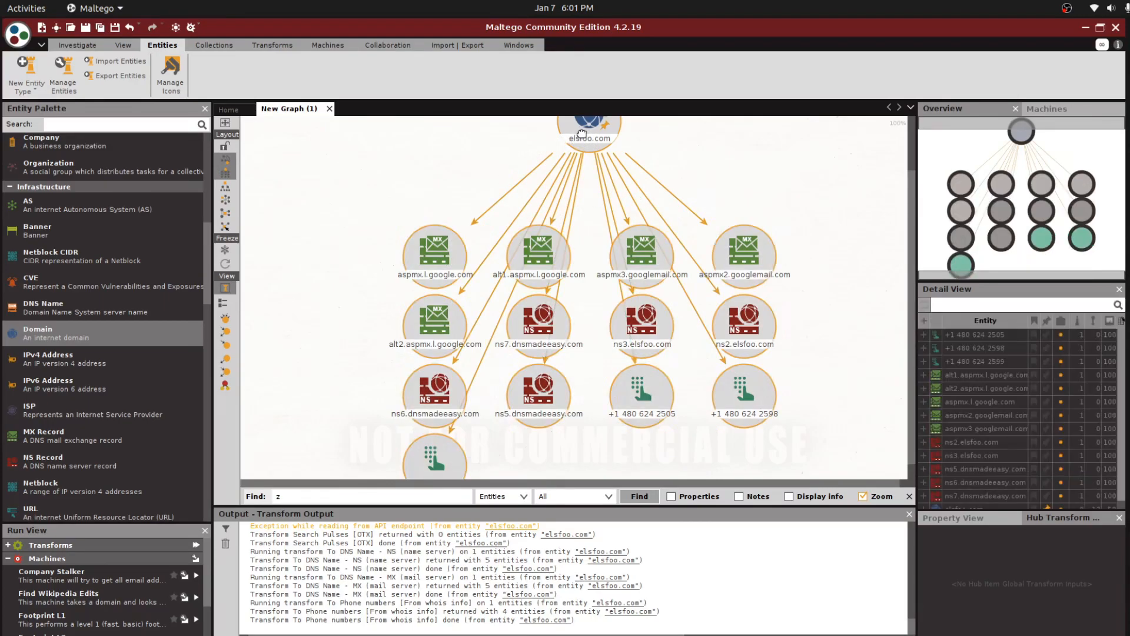
key("Delete")
key("Return")
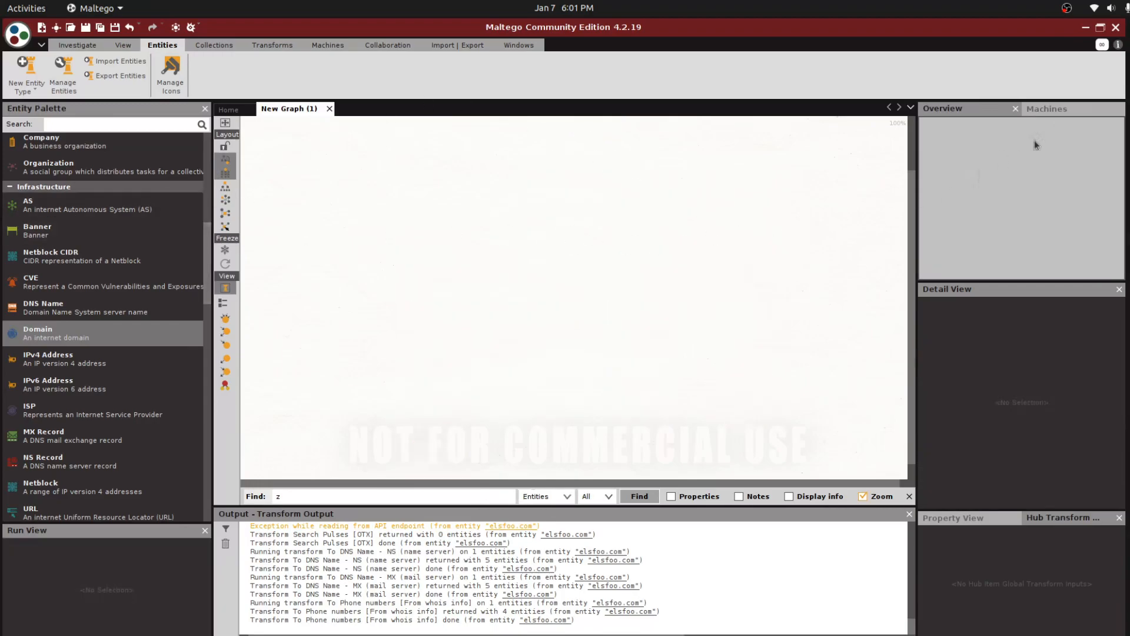
Copy the SHA-256 hash on line 4 of the Sublime Text notes and return to the Maltego graph
key("alt+Tab")
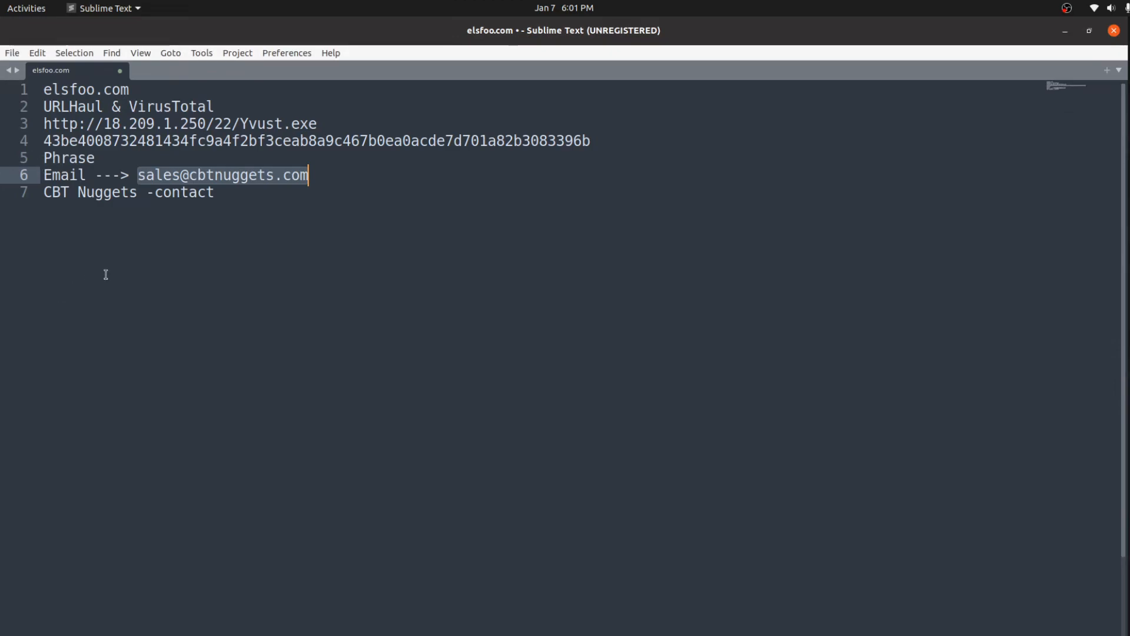
double_click(179, 145)
key("ctrl+c")
key("alt+Tab")
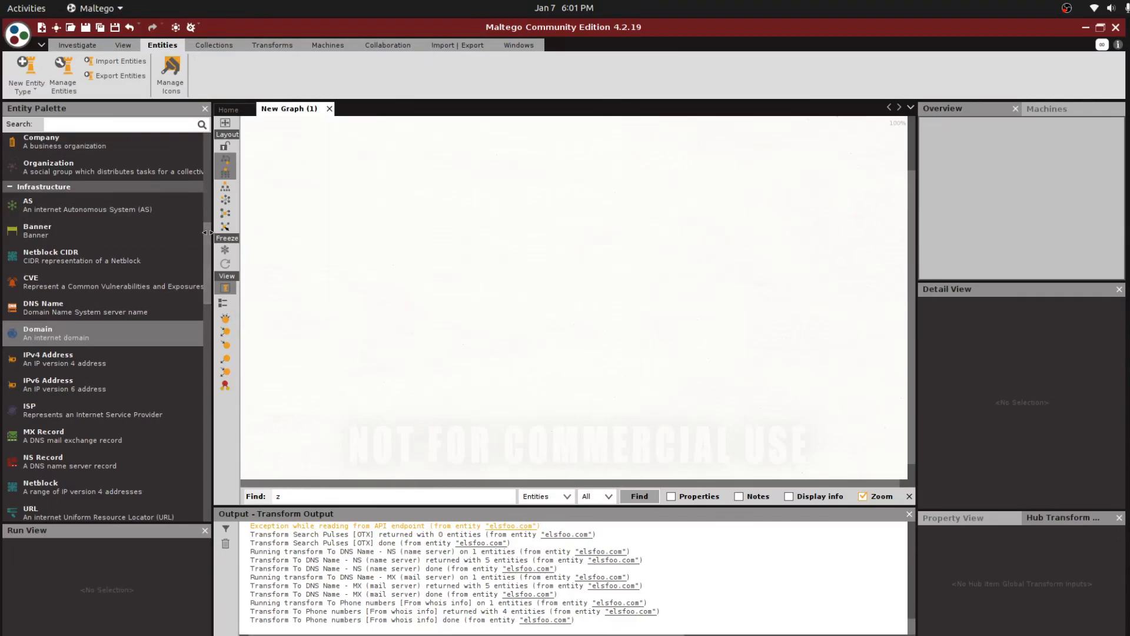
left_click_drag(207, 247, 216, 327)
left_click_drag(47, 337, 525, 227)
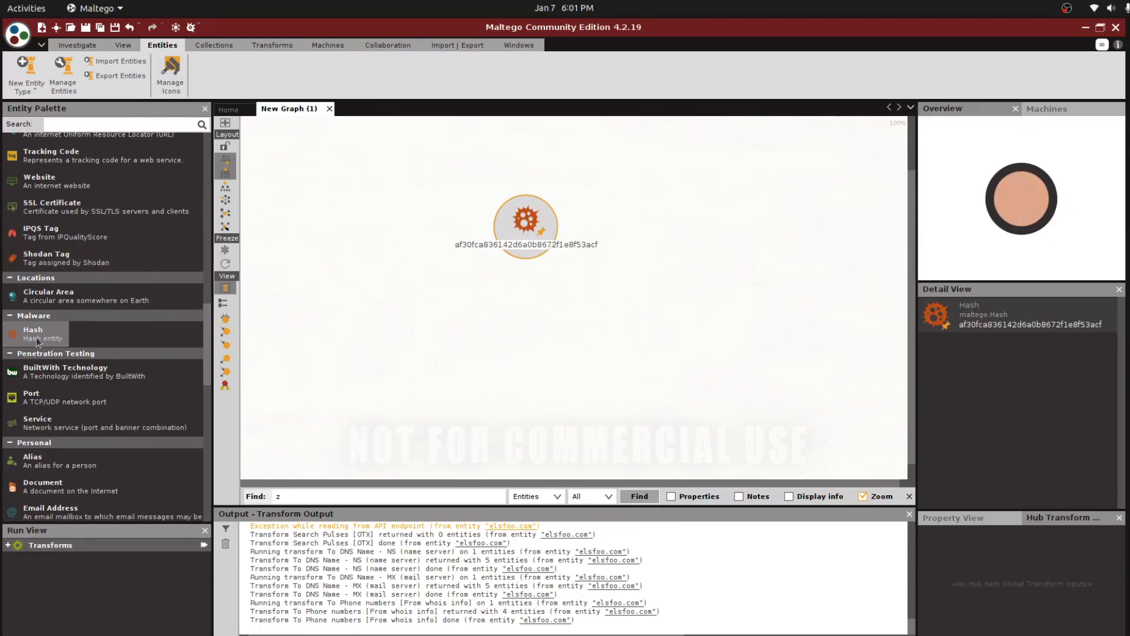
double_click(523, 227)
double_click(432, 248)
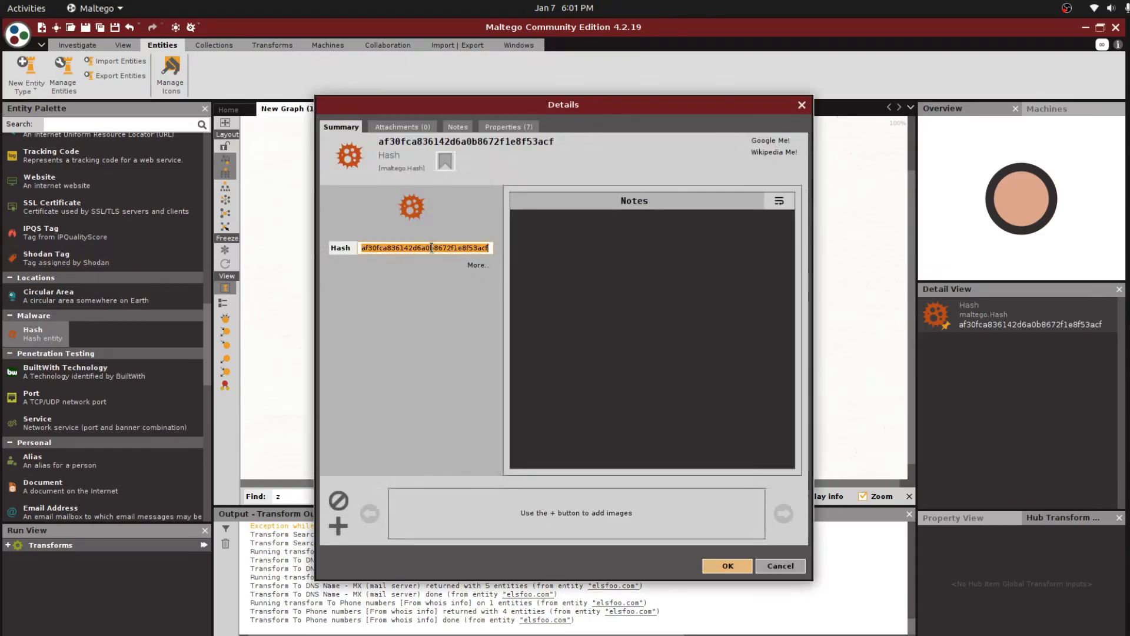
key("ctrl+v")
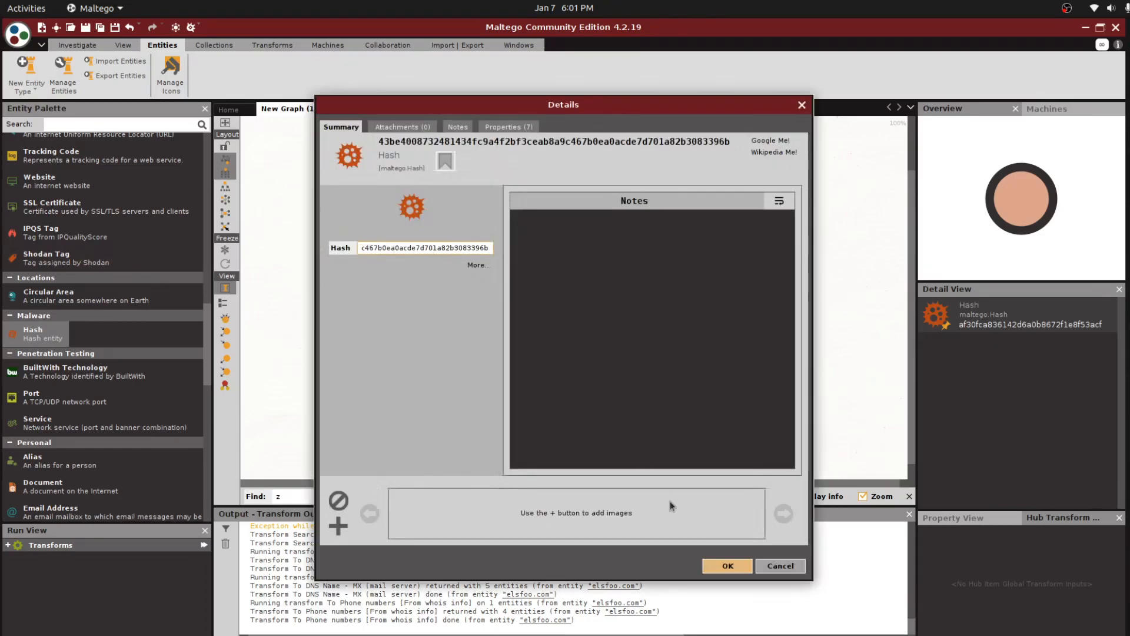
left_click(729, 568)
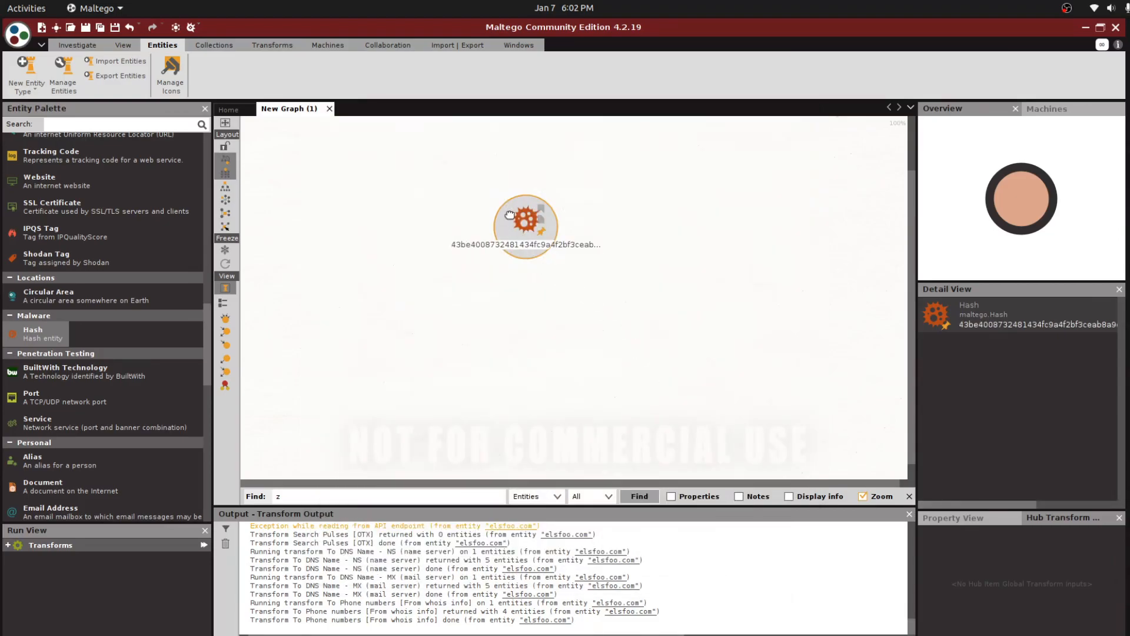
Run the Abuse.ch URLhaus transform Associated Payloads [URLHaus] on the hash entity
right_click(510, 215)
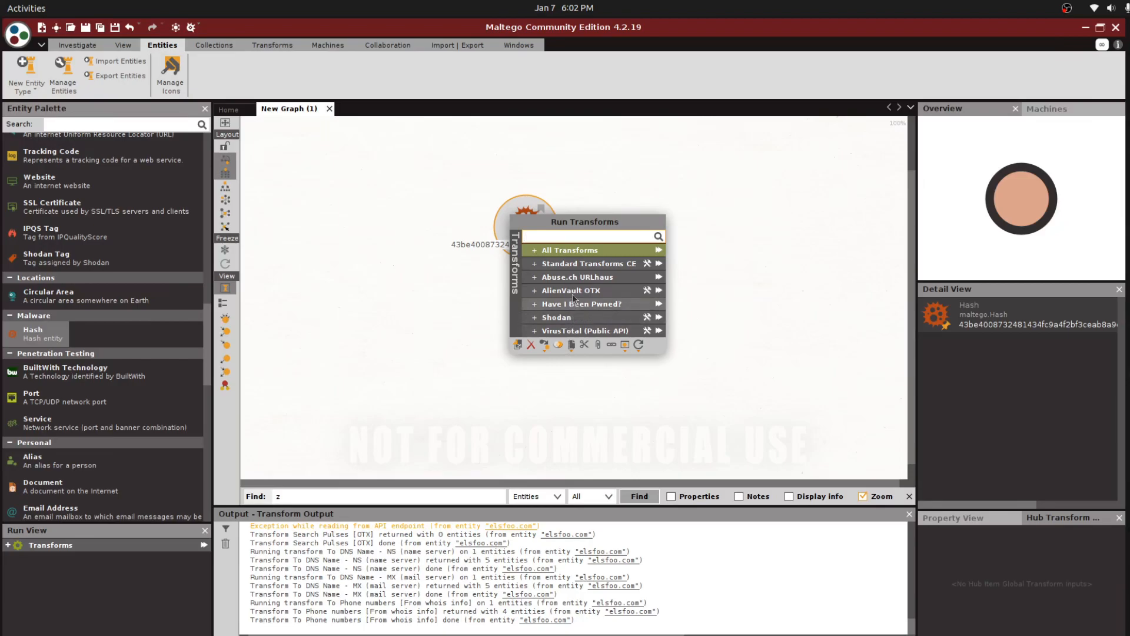
left_click(535, 281)
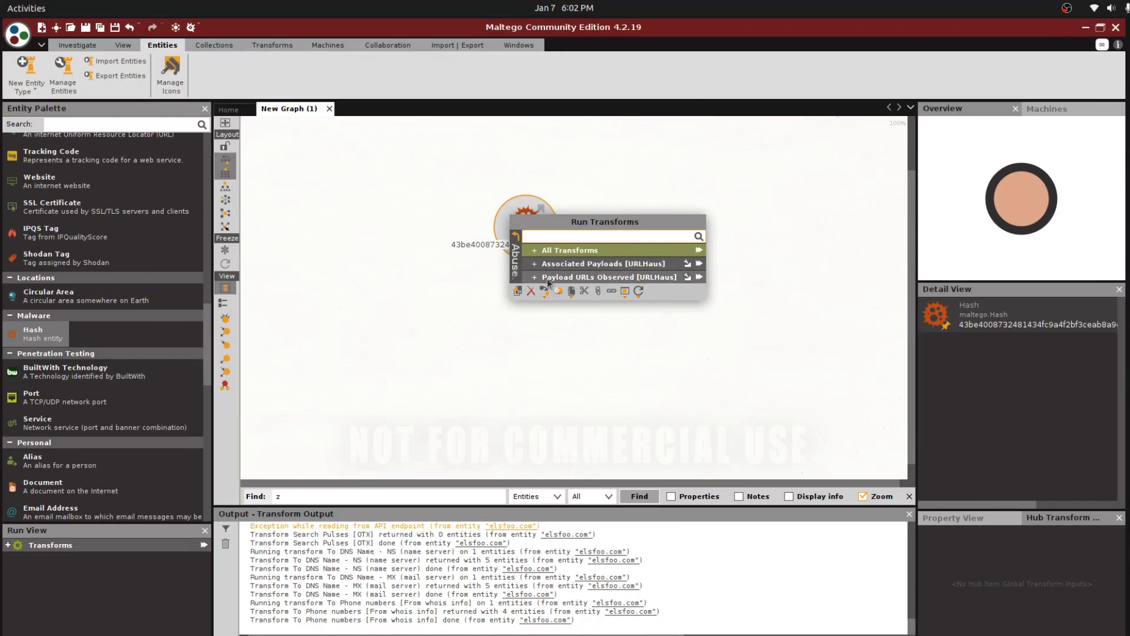
left_click(699, 266)
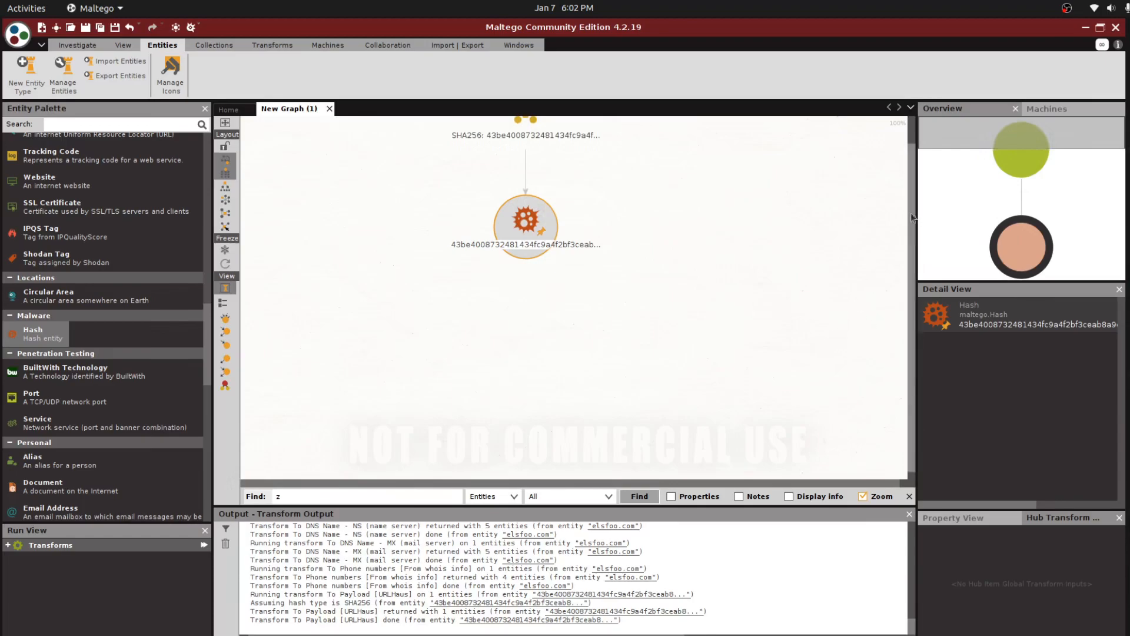
scroll(906, 177, "up", 1)
Run Payload URL Details [URLHaus] on the exe payload entity and inspect how the URL, payload and hash are linked
left_click(534, 147)
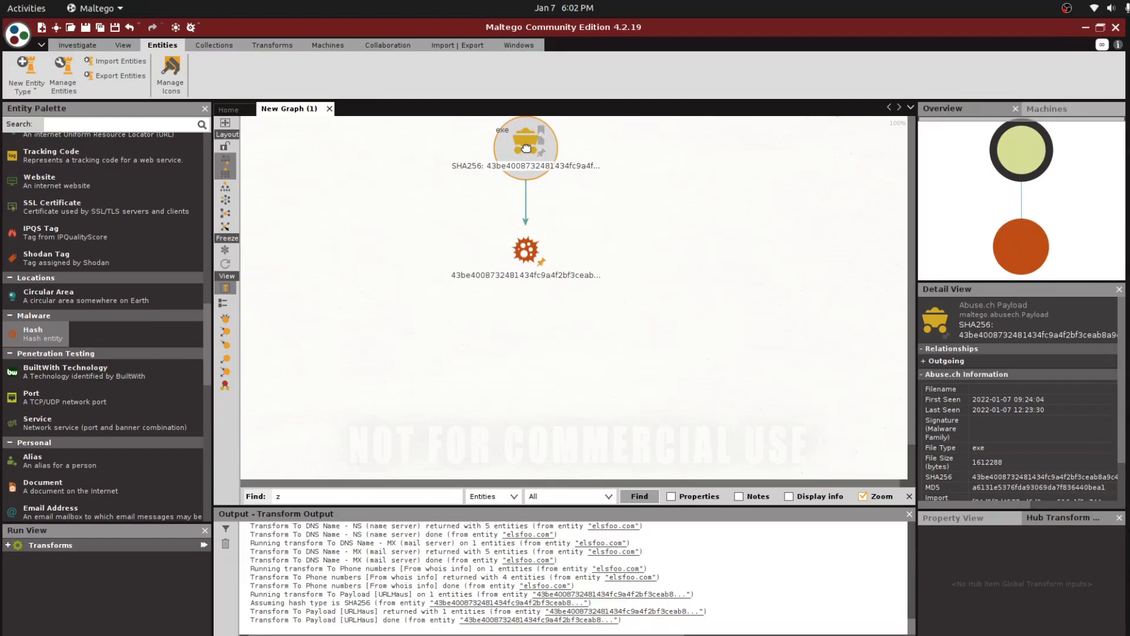
right_click(525, 148)
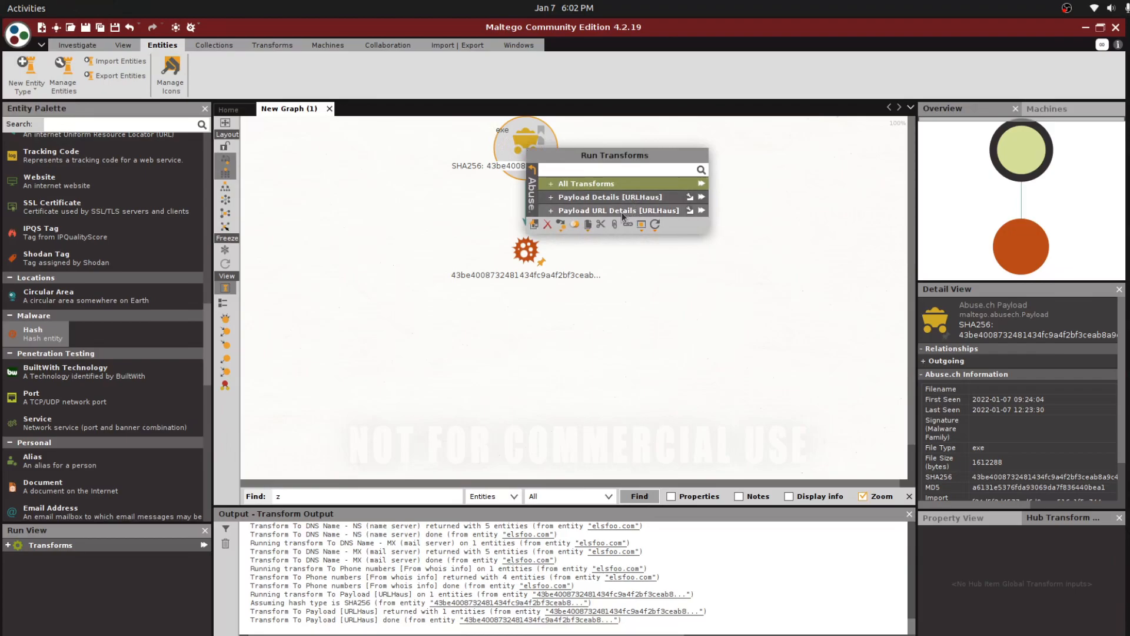
left_click(702, 209)
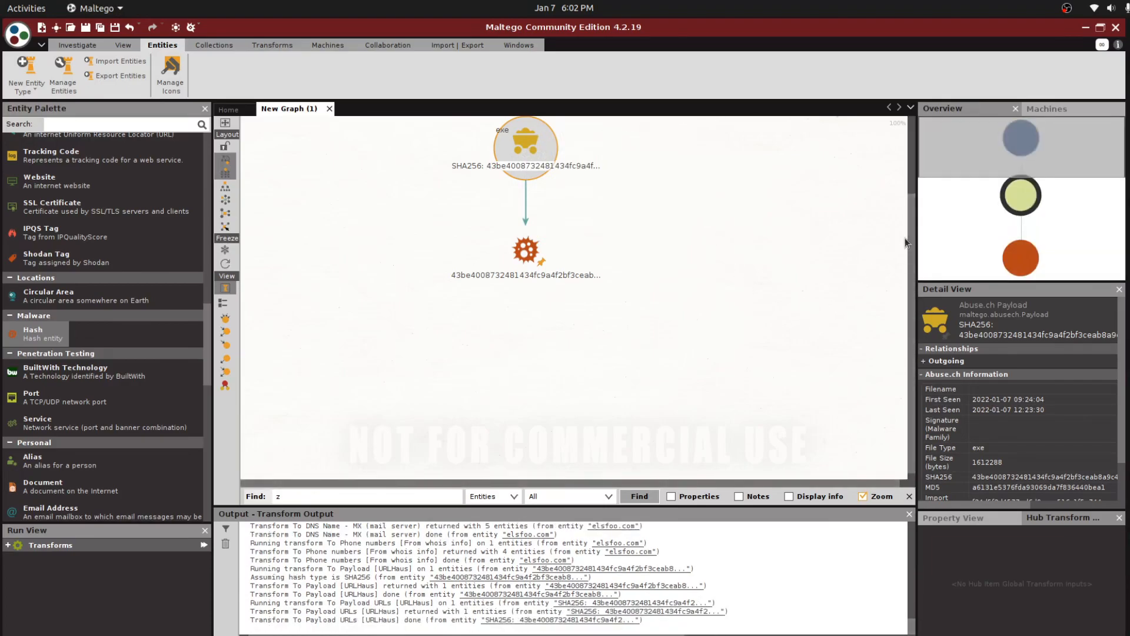
scroll(909, 233, "up", 3)
mouse_move(505, 162)
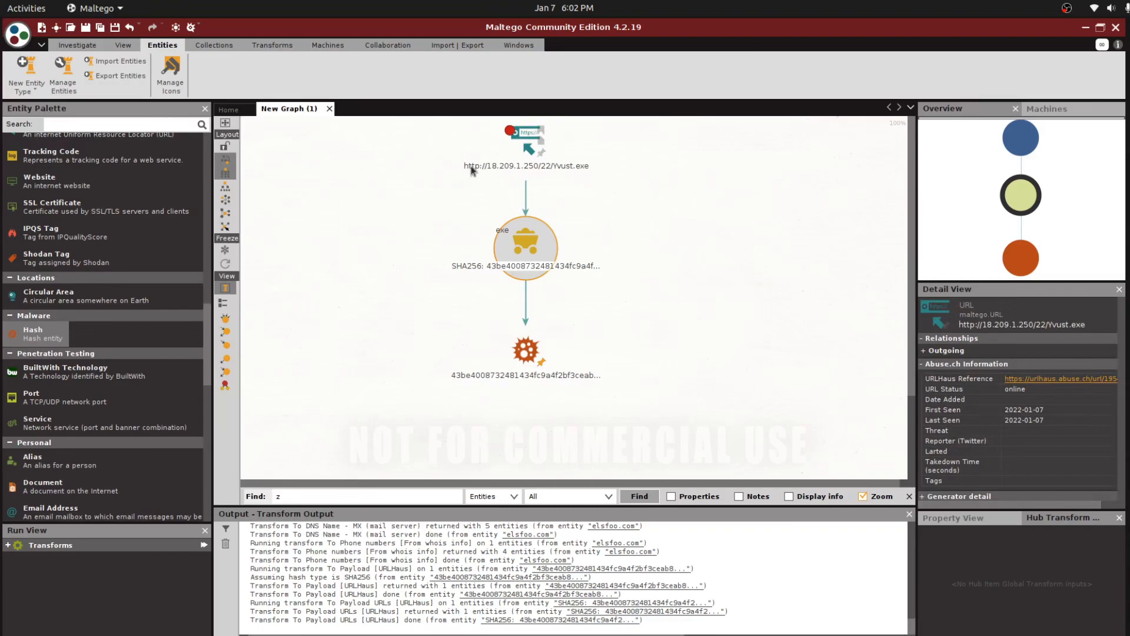
mouse_move(526, 380)
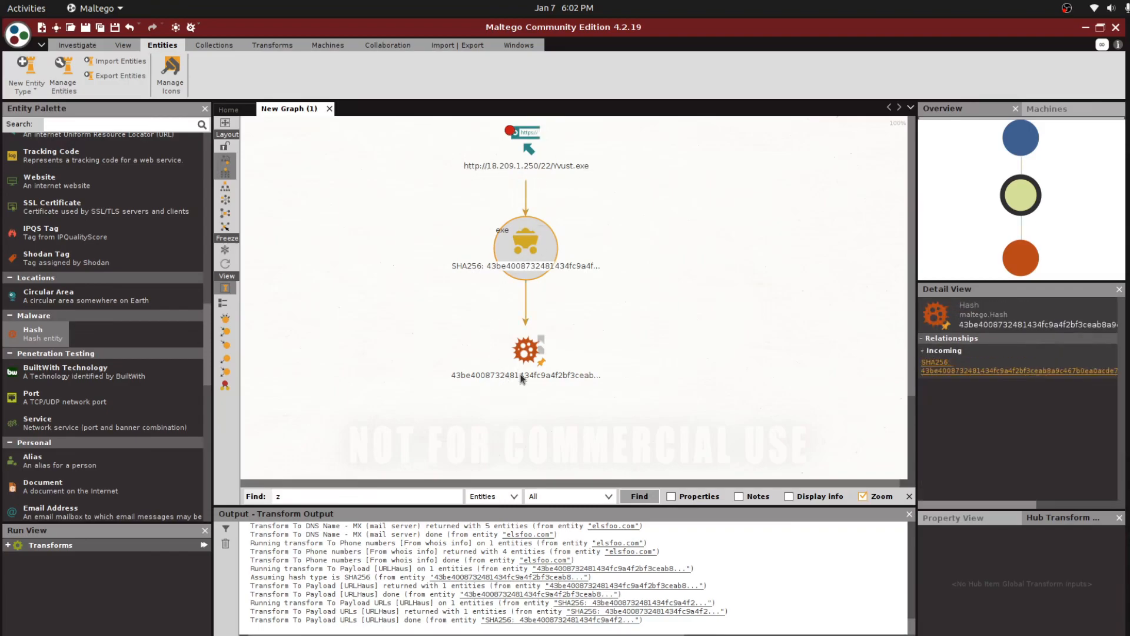
mouse_move(549, 171)
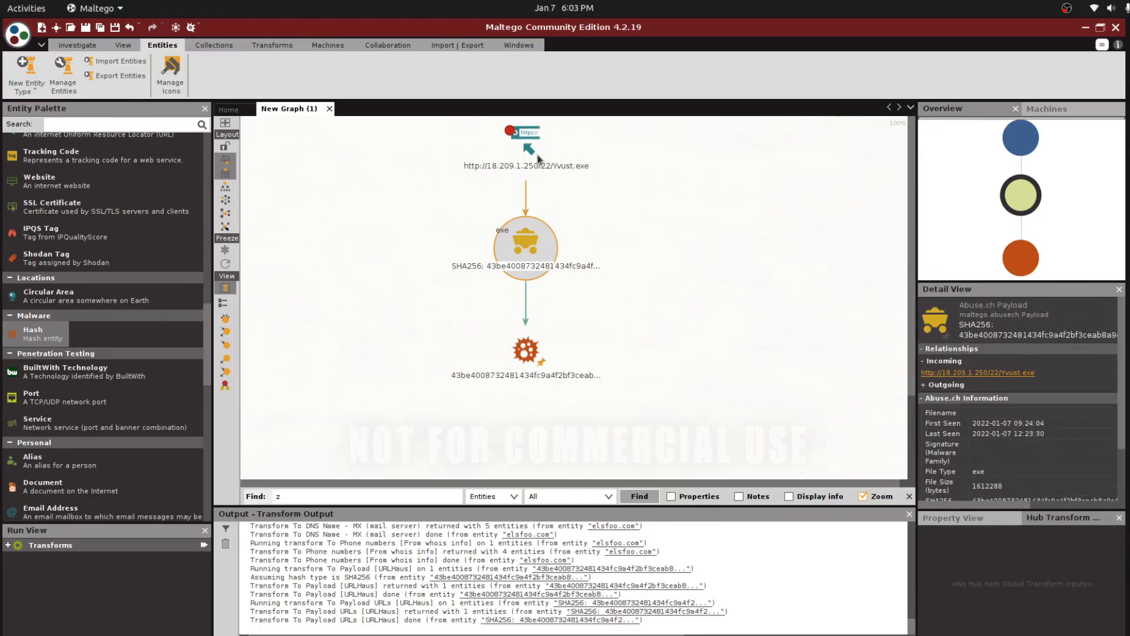
mouse_move(526, 194)
left_click(522, 150)
right_click(523, 150)
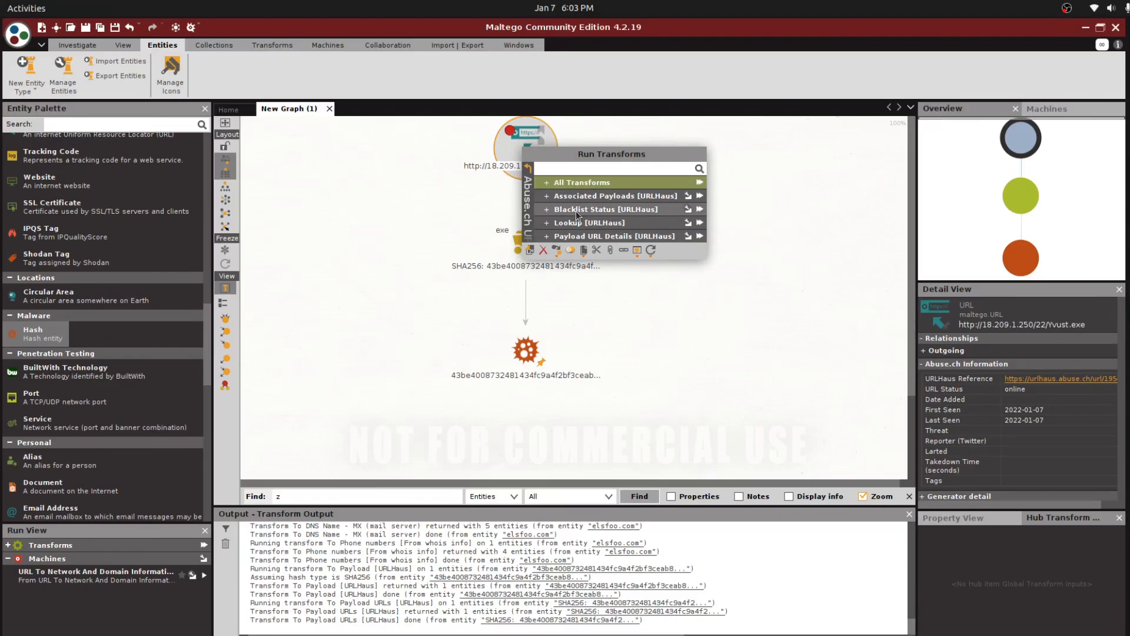
left_click(700, 210)
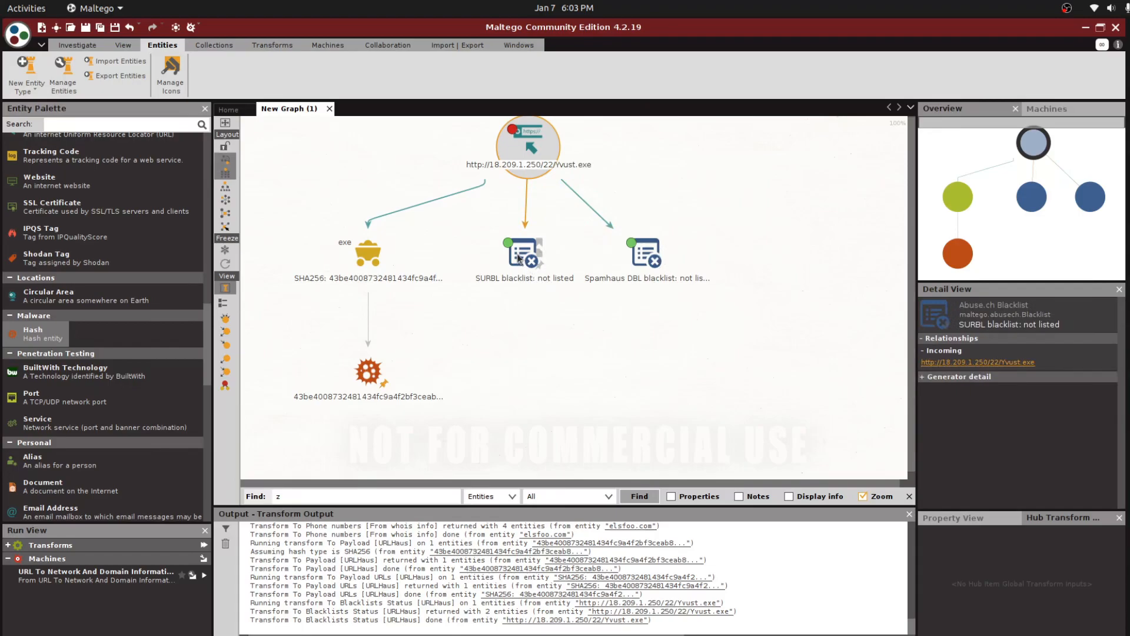
left_click(516, 128)
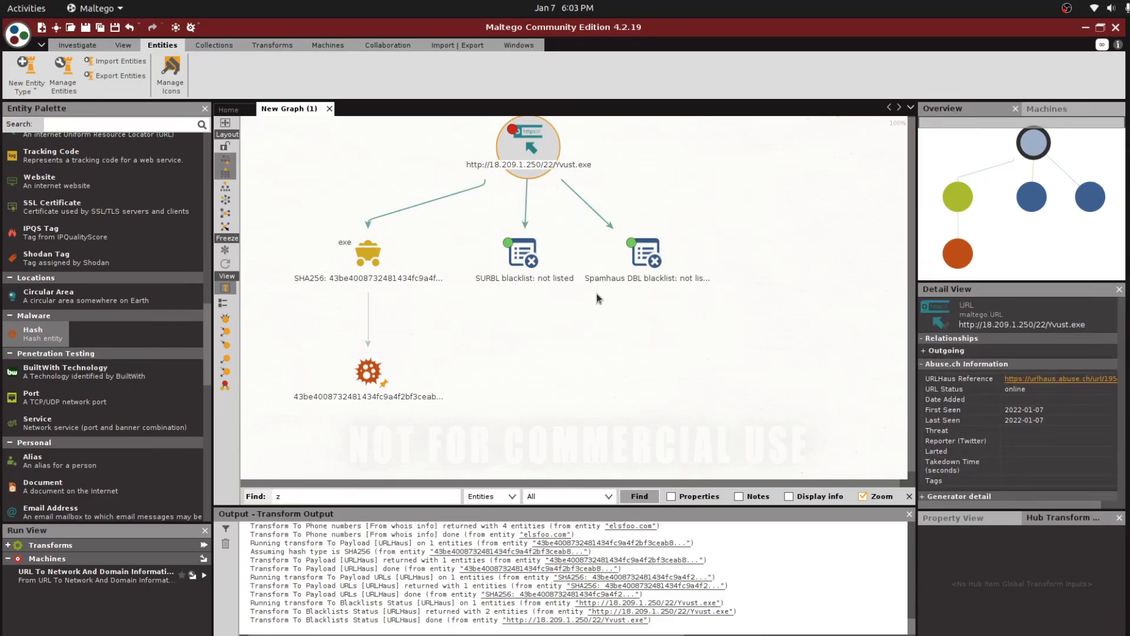
Run the Search VirusTotal [VirusTotal Public API] transform on the hash entity and select the resulting file entity
key("ctrl+f")
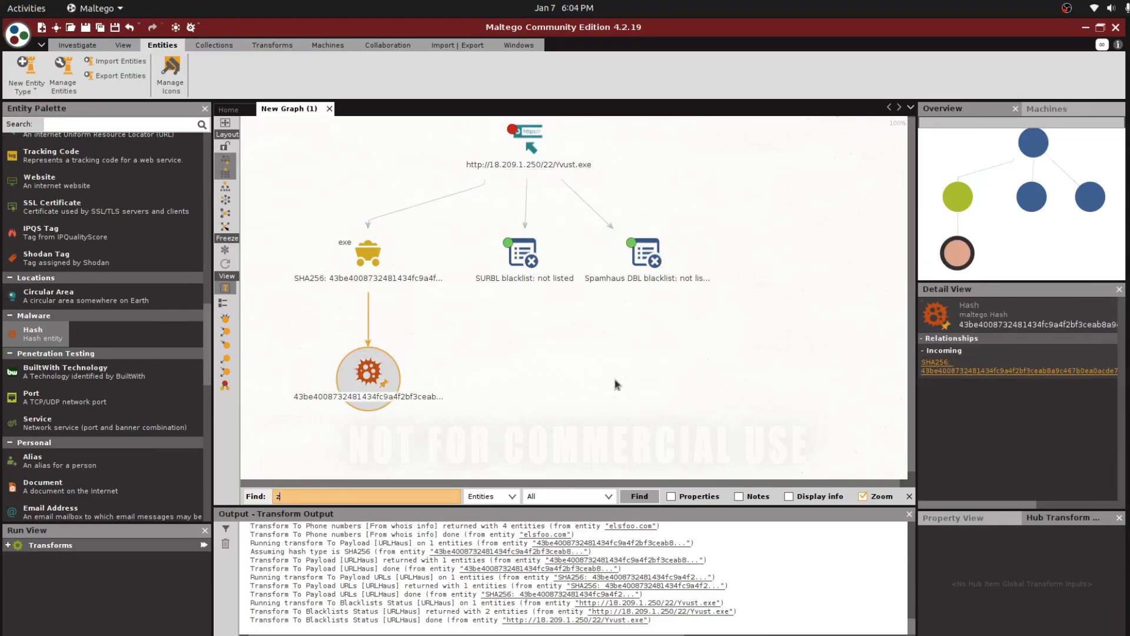
right_click(353, 383)
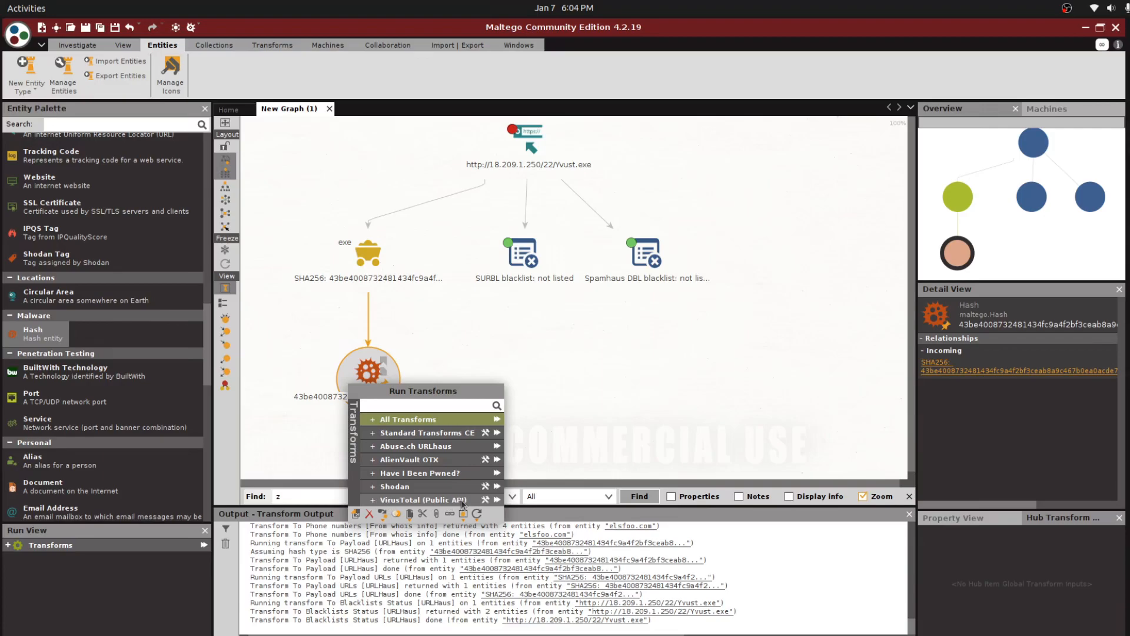
left_click(373, 500)
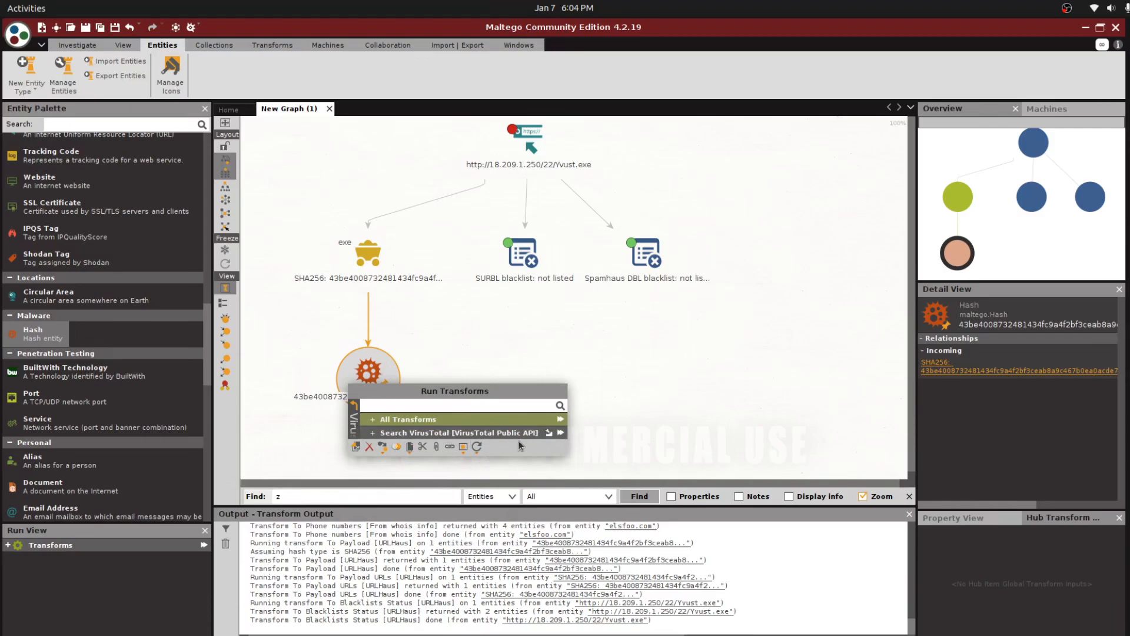
left_click(560, 434)
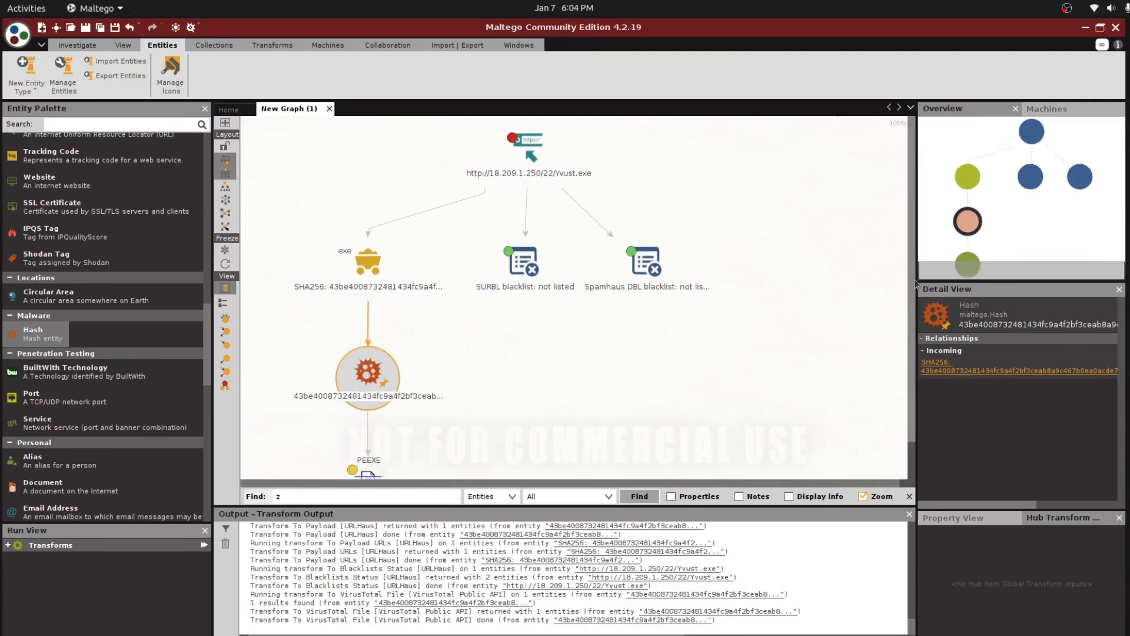
scroll(586, 418, "down", 1)
left_click(350, 415)
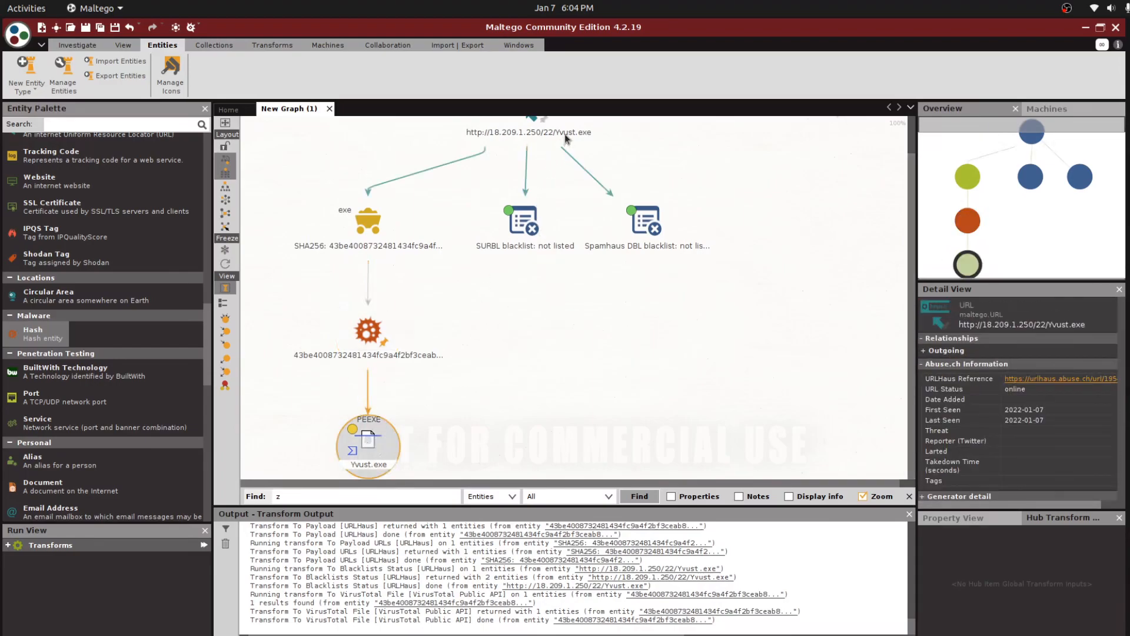
Examine the Yvust.exe file entity's detailed properties, including its names, hashes, Magic description, submission dates and votes
right_click(363, 432)
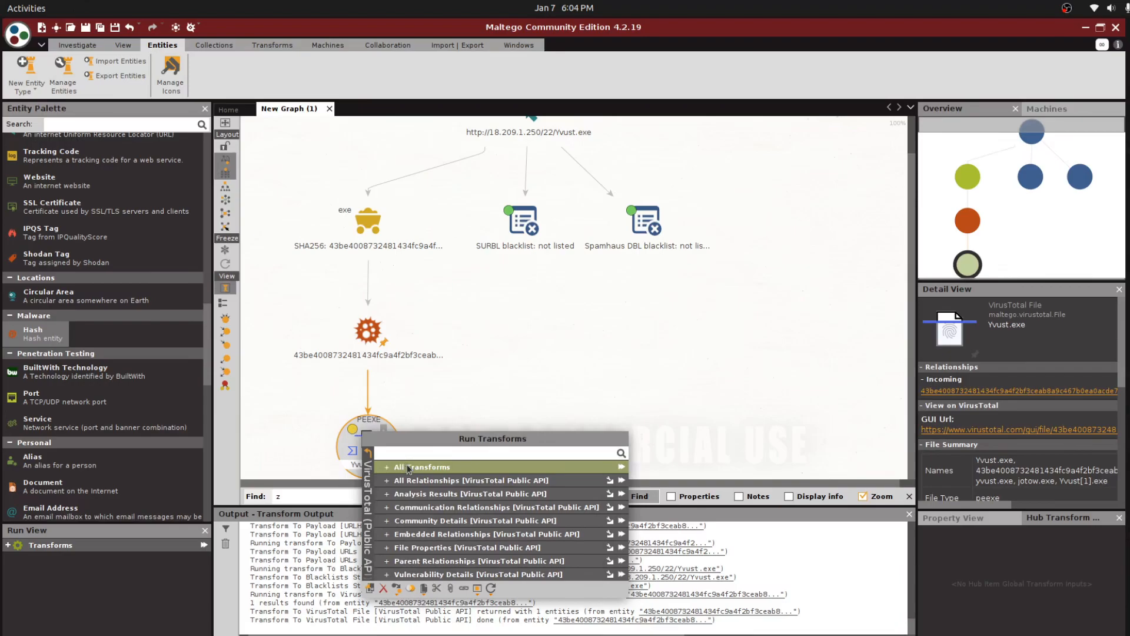
double_click(366, 437)
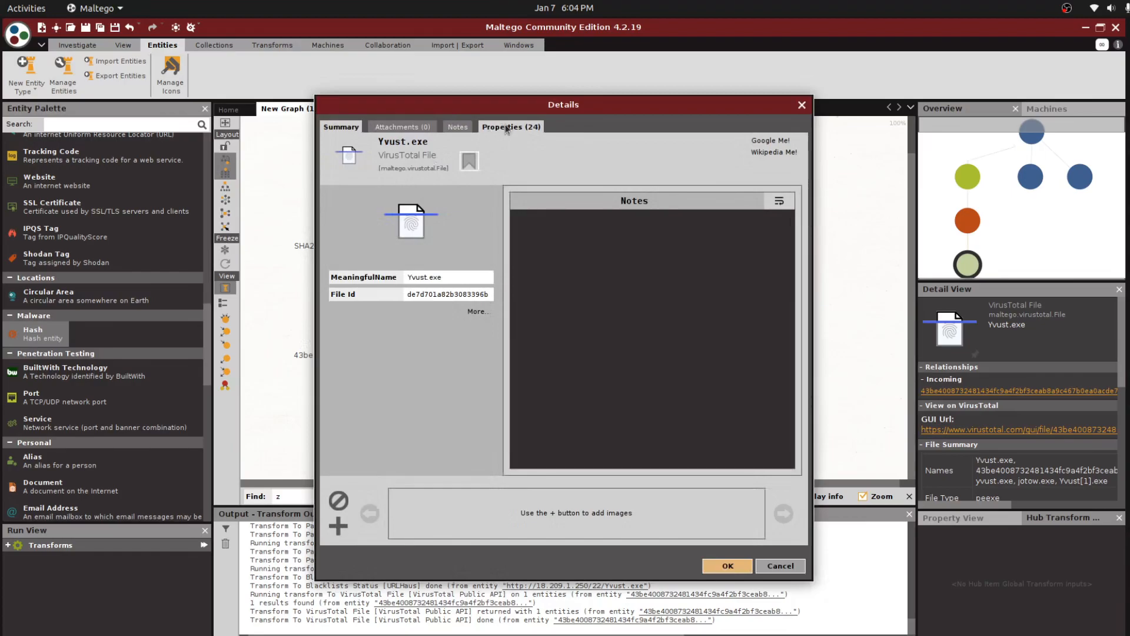
left_click(488, 128)
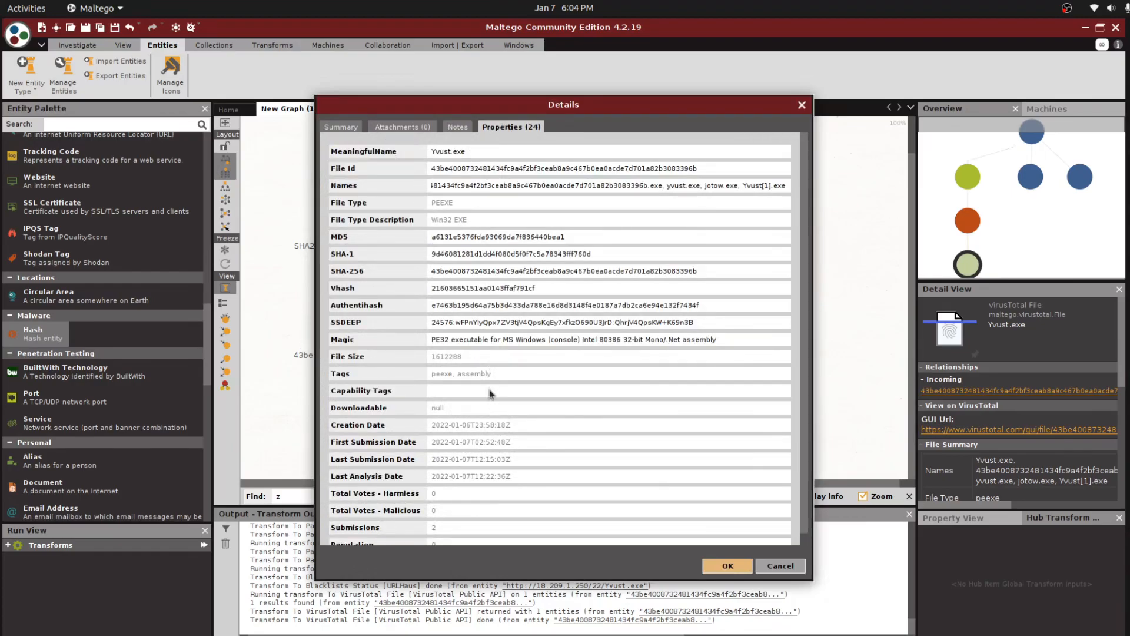
double_click(494, 168)
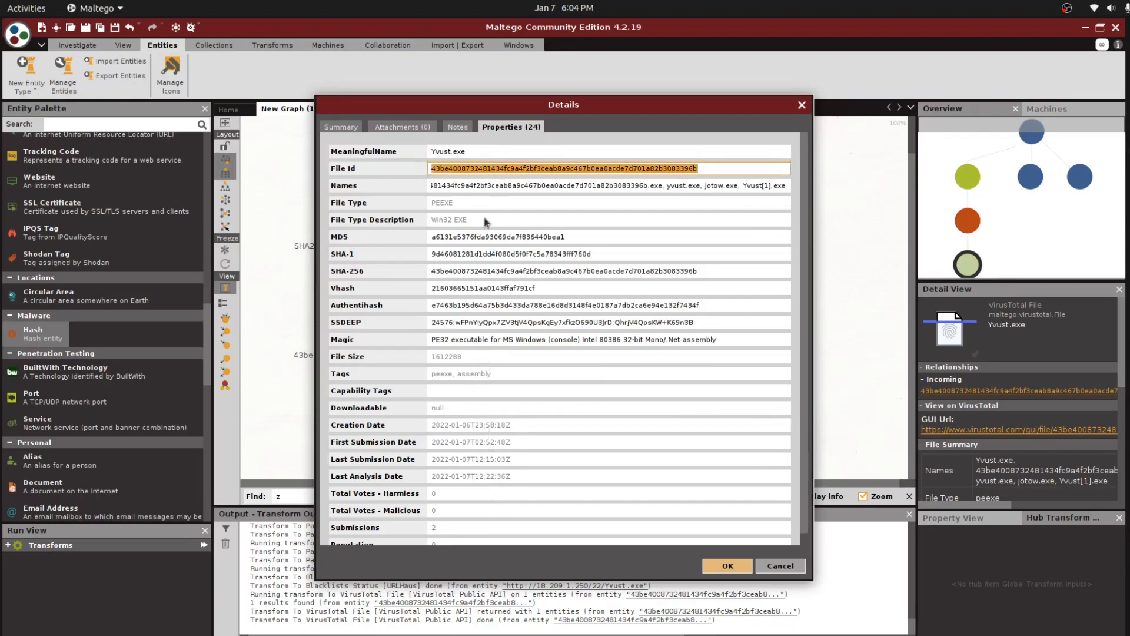
double_click(486, 237)
double_click(486, 253)
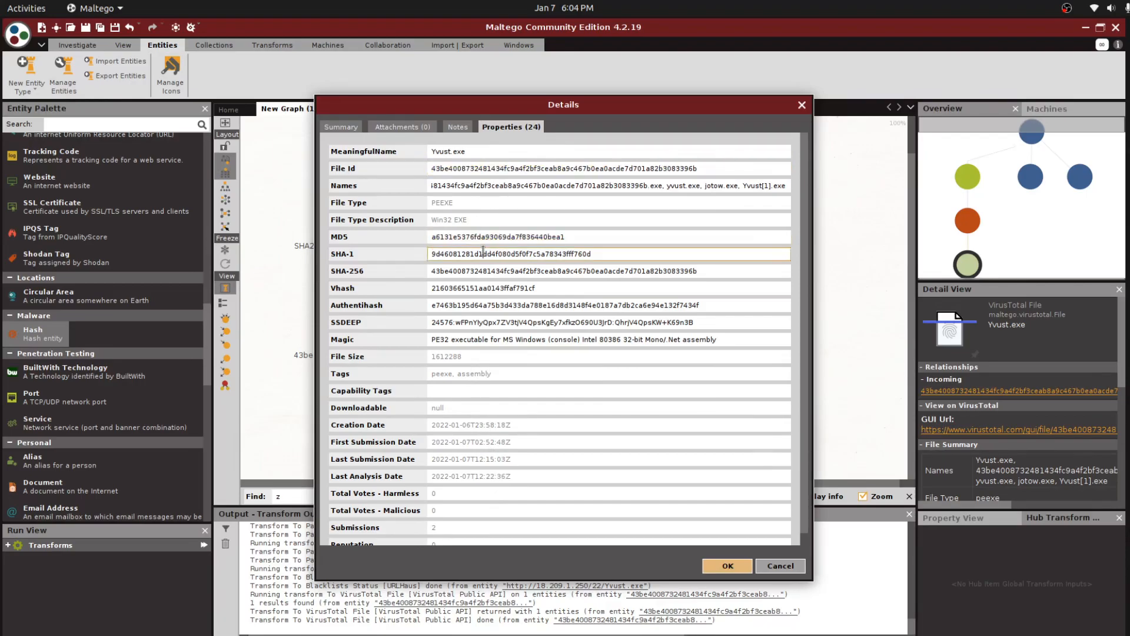
double_click(446, 152)
left_click(439, 339)
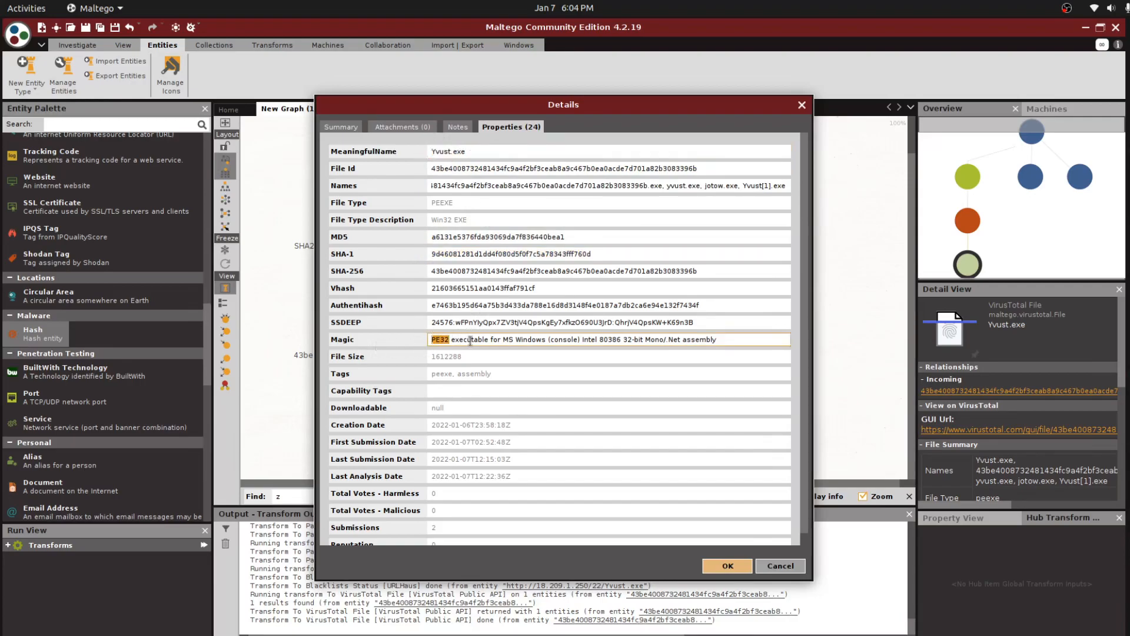
double_click(469, 340)
left_click_drag(633, 342, 714, 341)
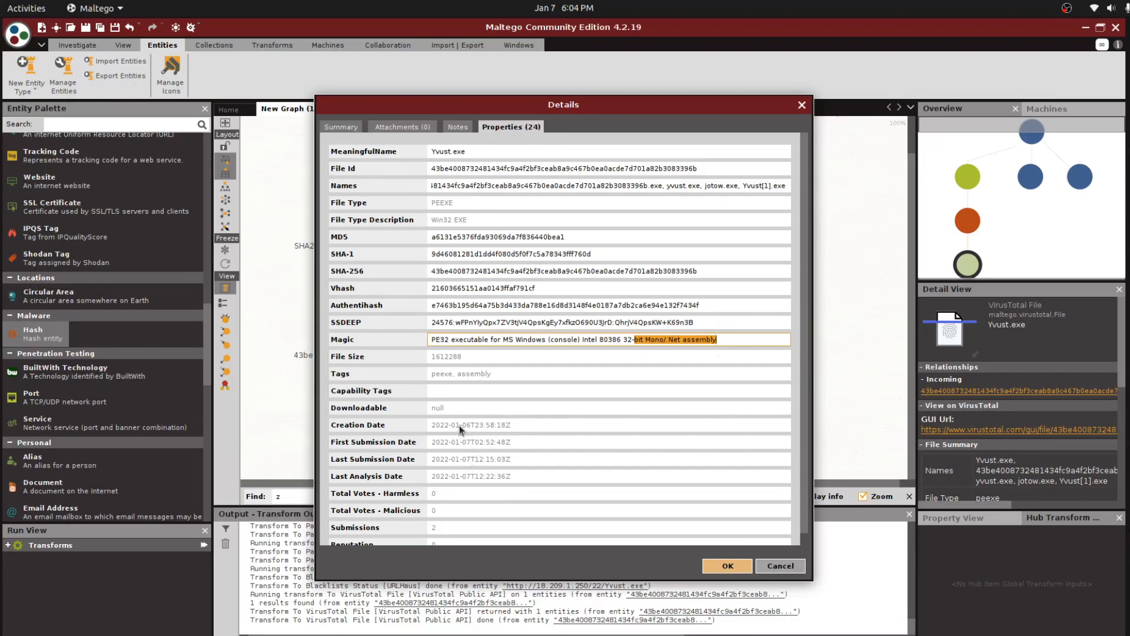
scroll(801, 292, "down", 1)
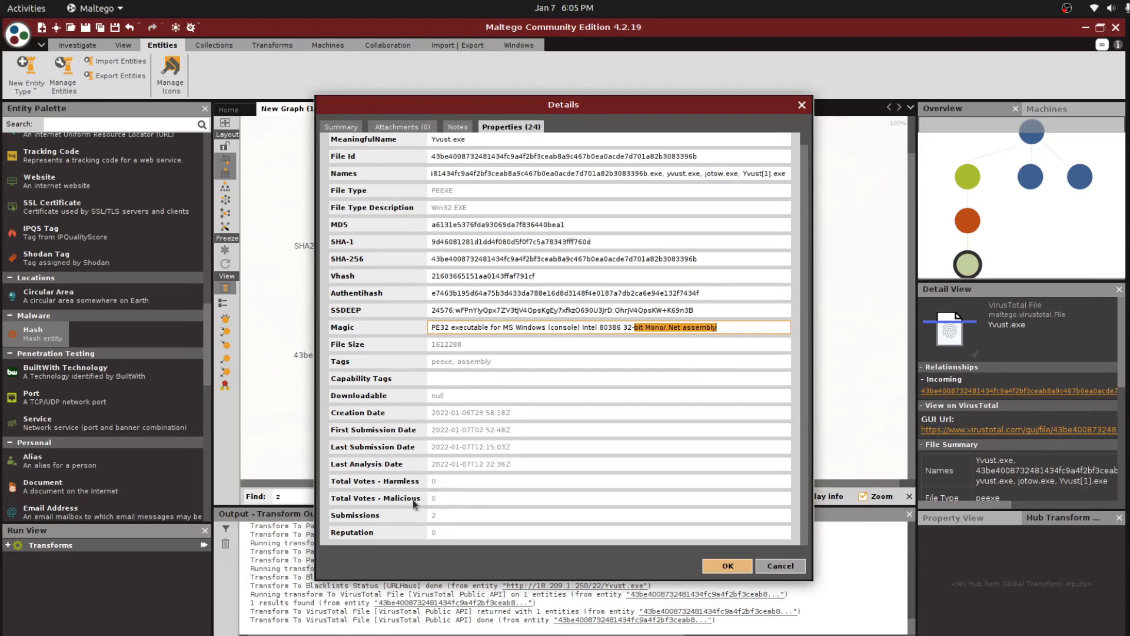
left_click(733, 565)
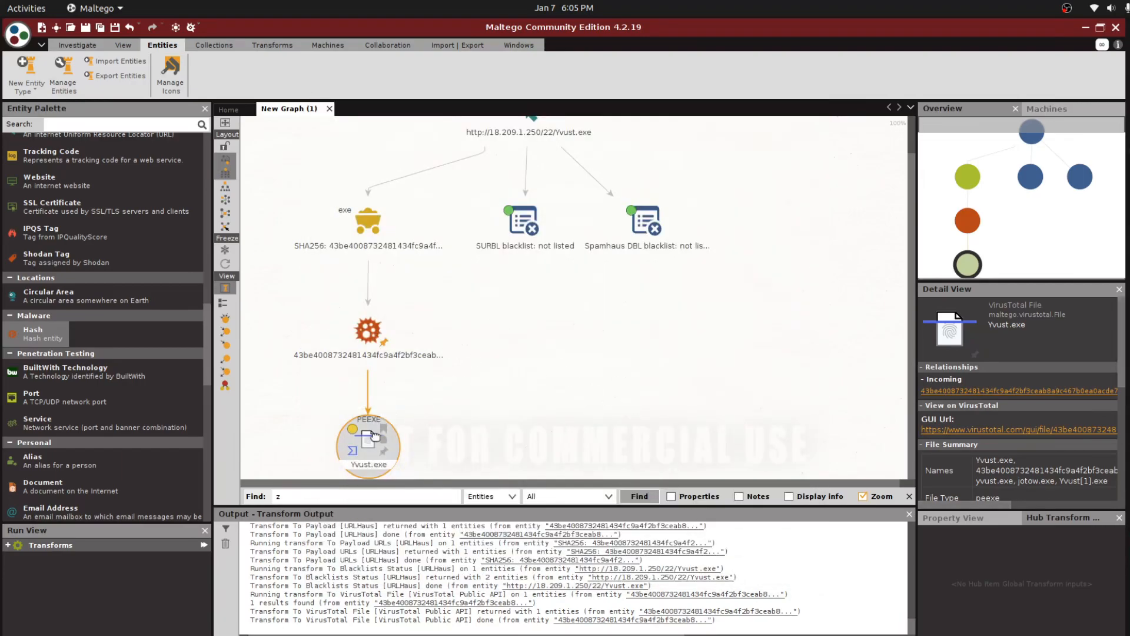
Look up the Yvust.exe file's hash on Google from its entity details, return to Maltego and close the details
double_click(366, 451)
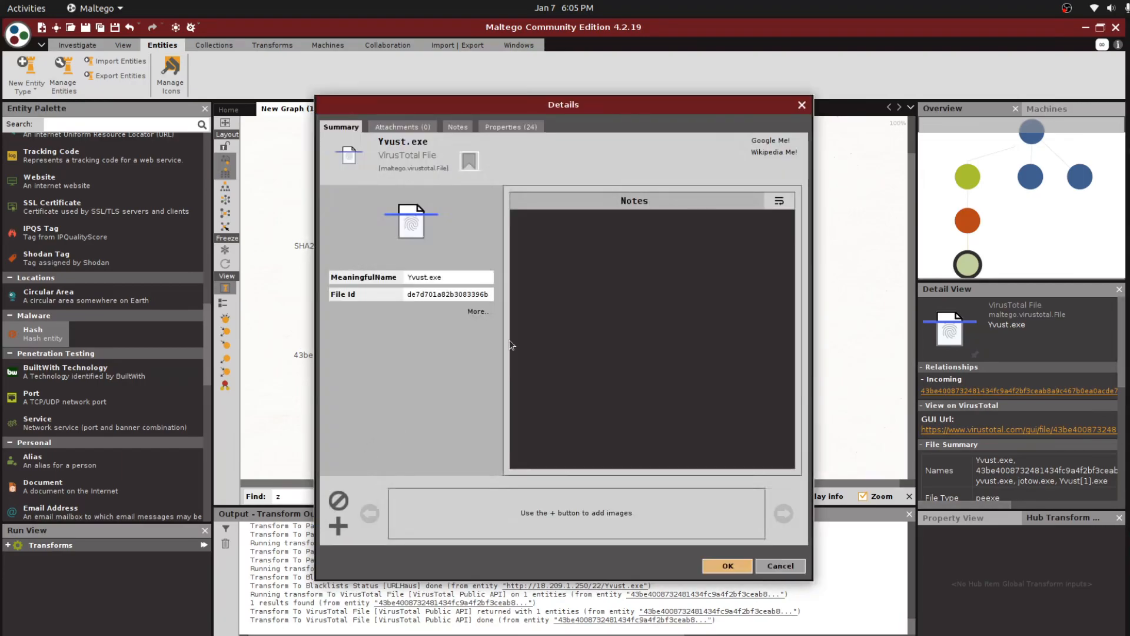
left_click(768, 140)
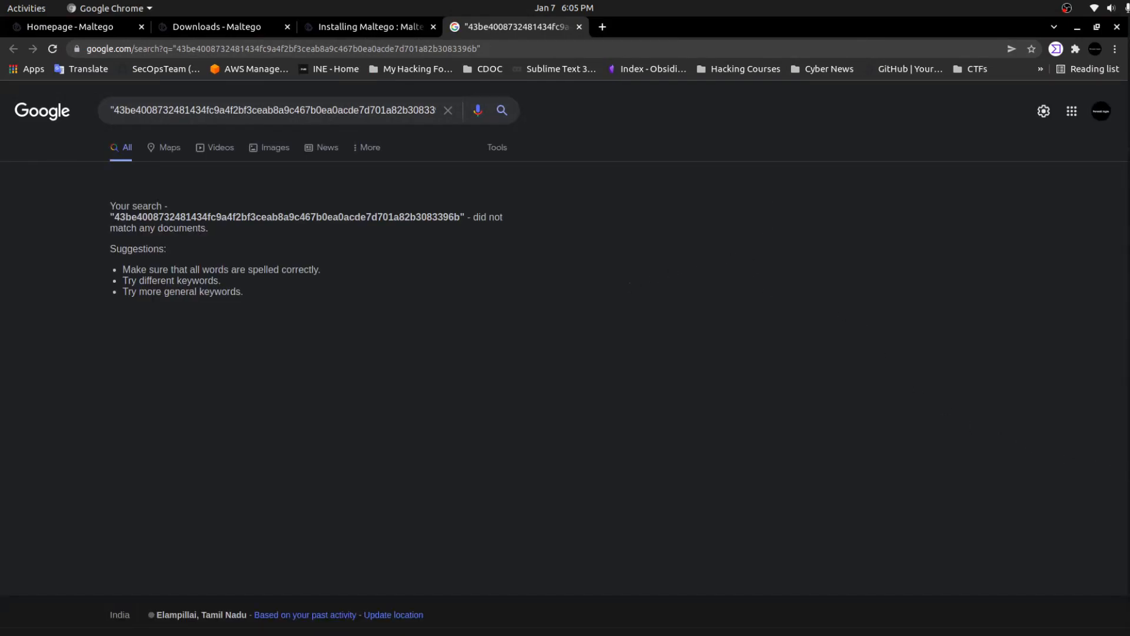
key("alt+Tab")
left_click(802, 105)
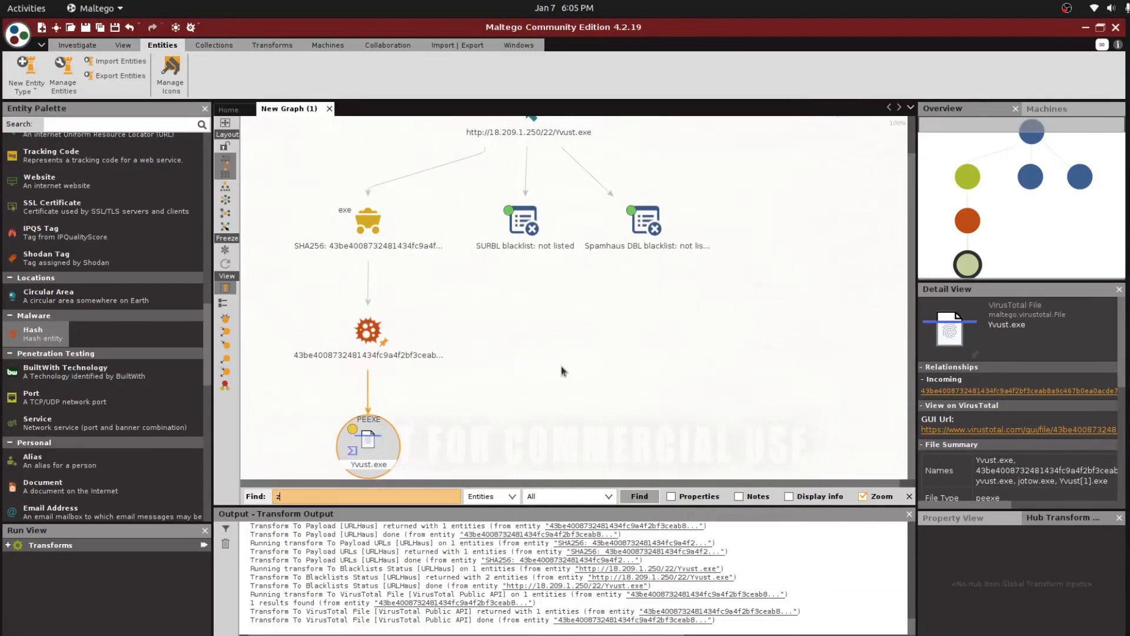